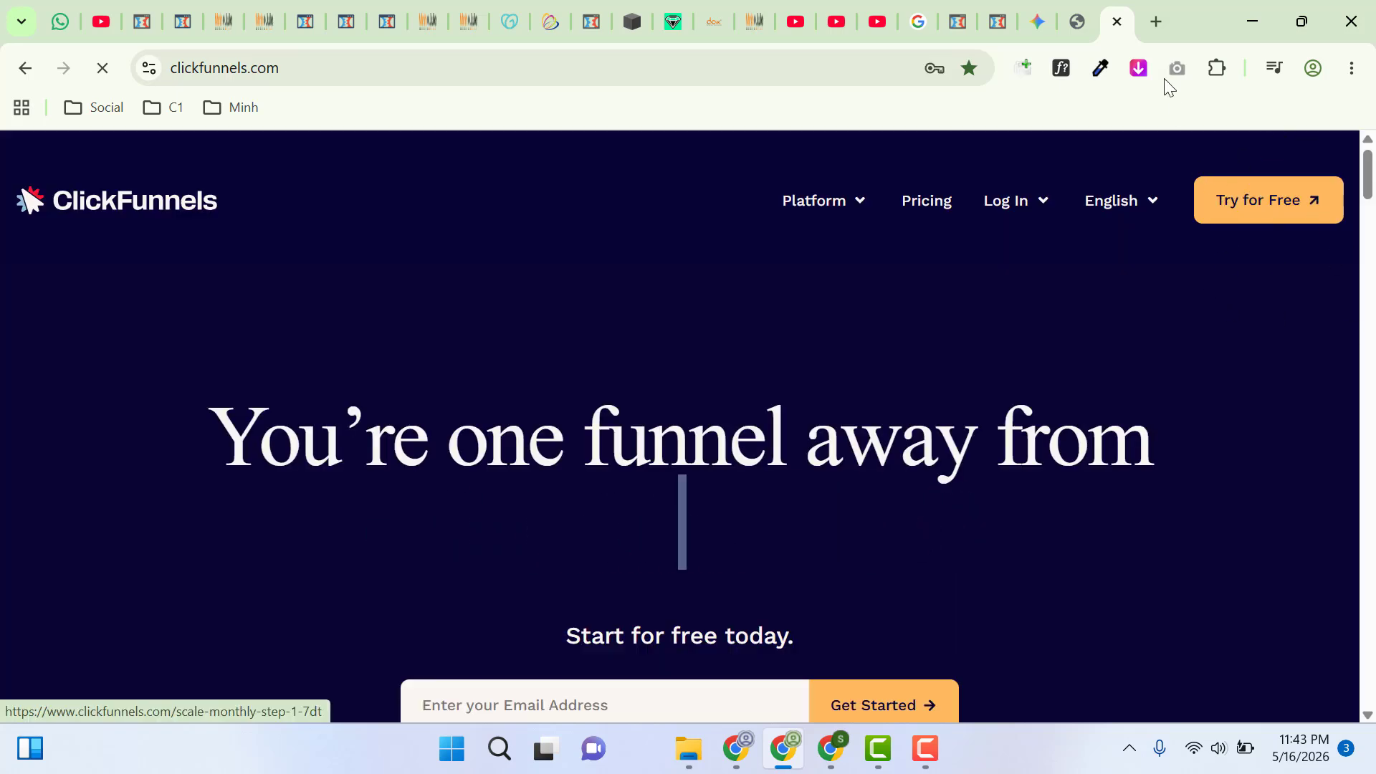
Open the ClickFunnels account dashboard in a new browser tab and look over its contents
left_click(1159, 23)
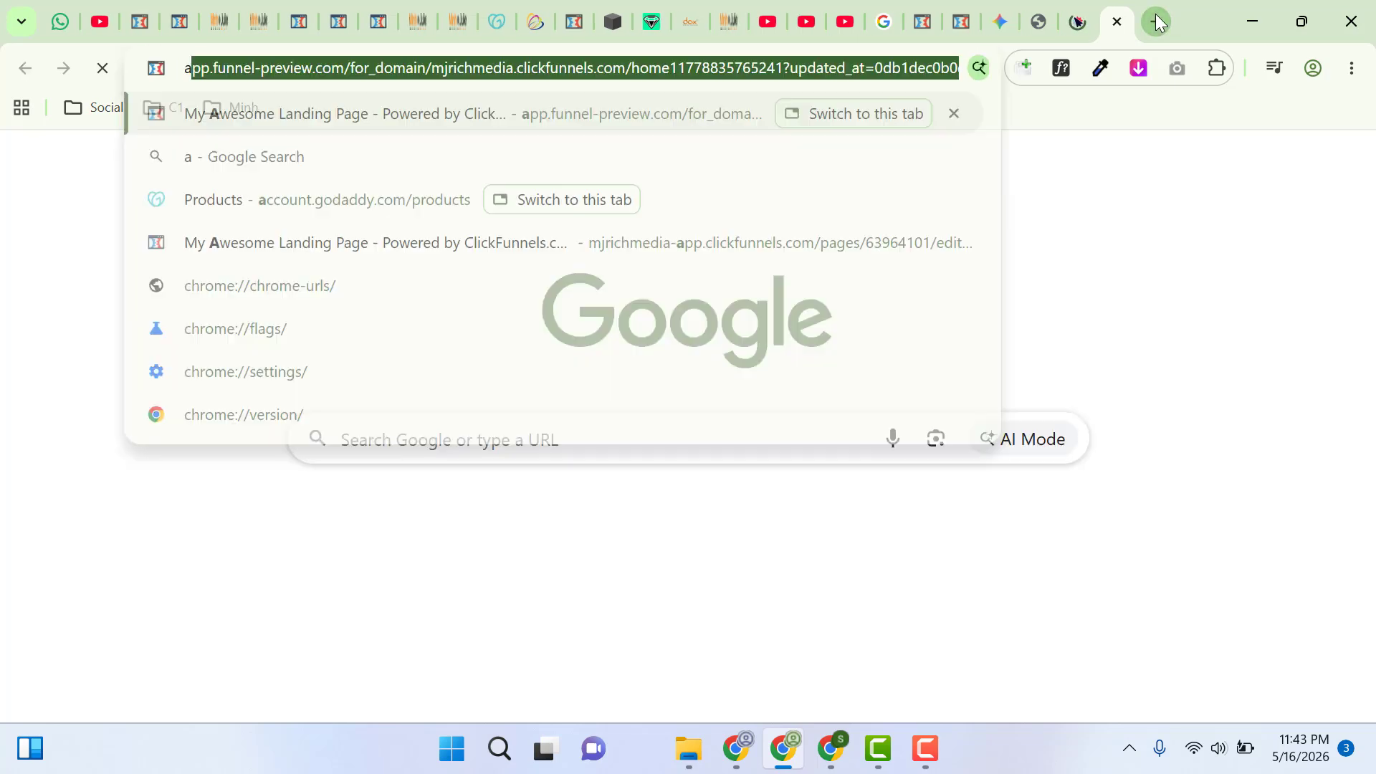
type("app")
key("Down")
key("Down")
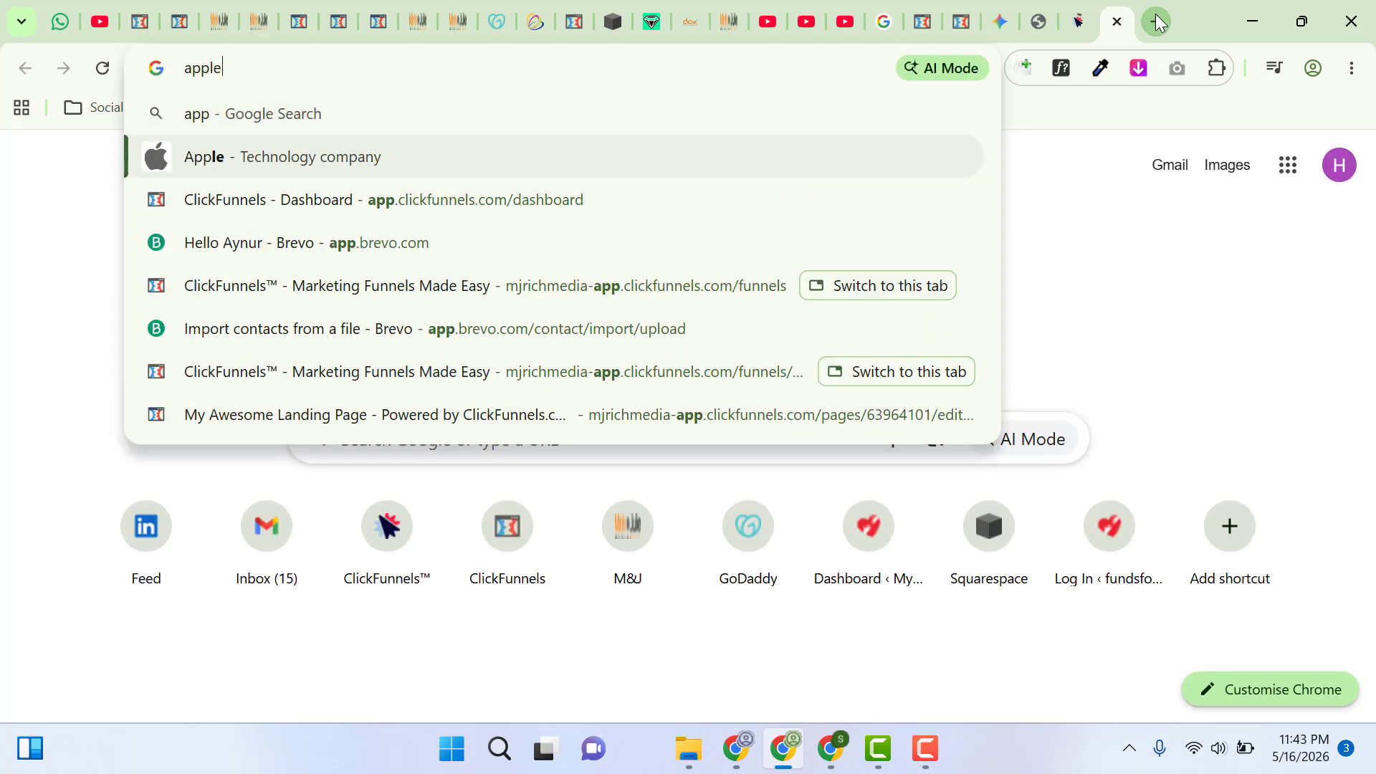
key("Return")
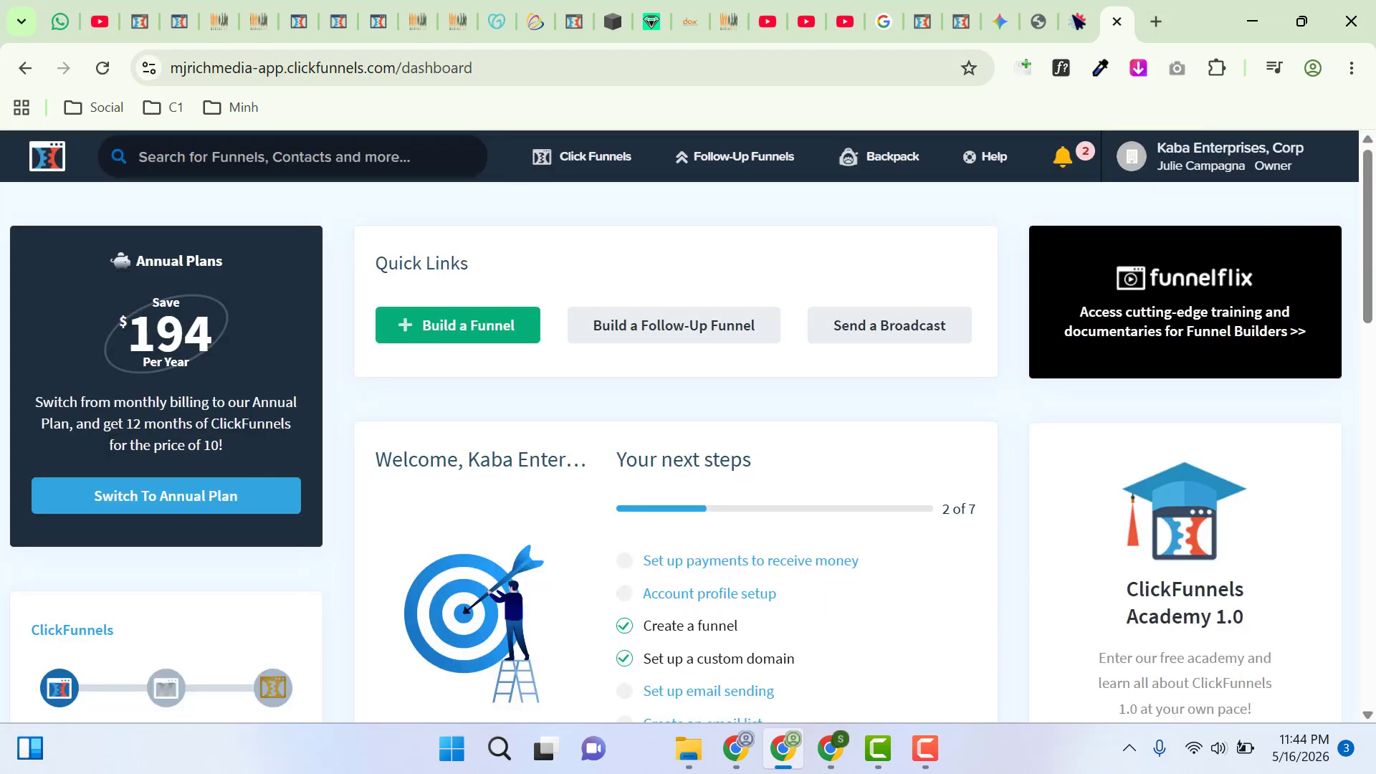
scroll(1373, 376, "down", 6)
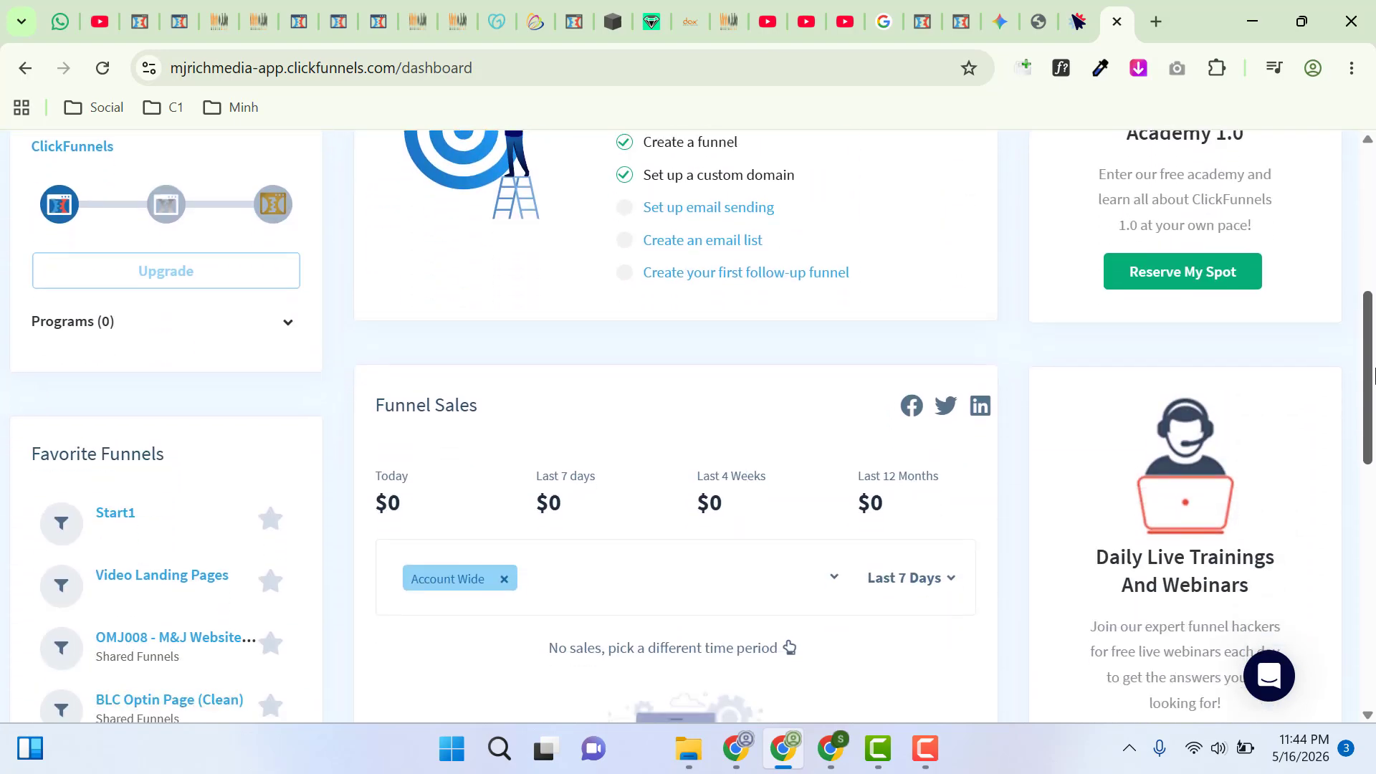
left_click_drag(1374, 368, 1334, 159)
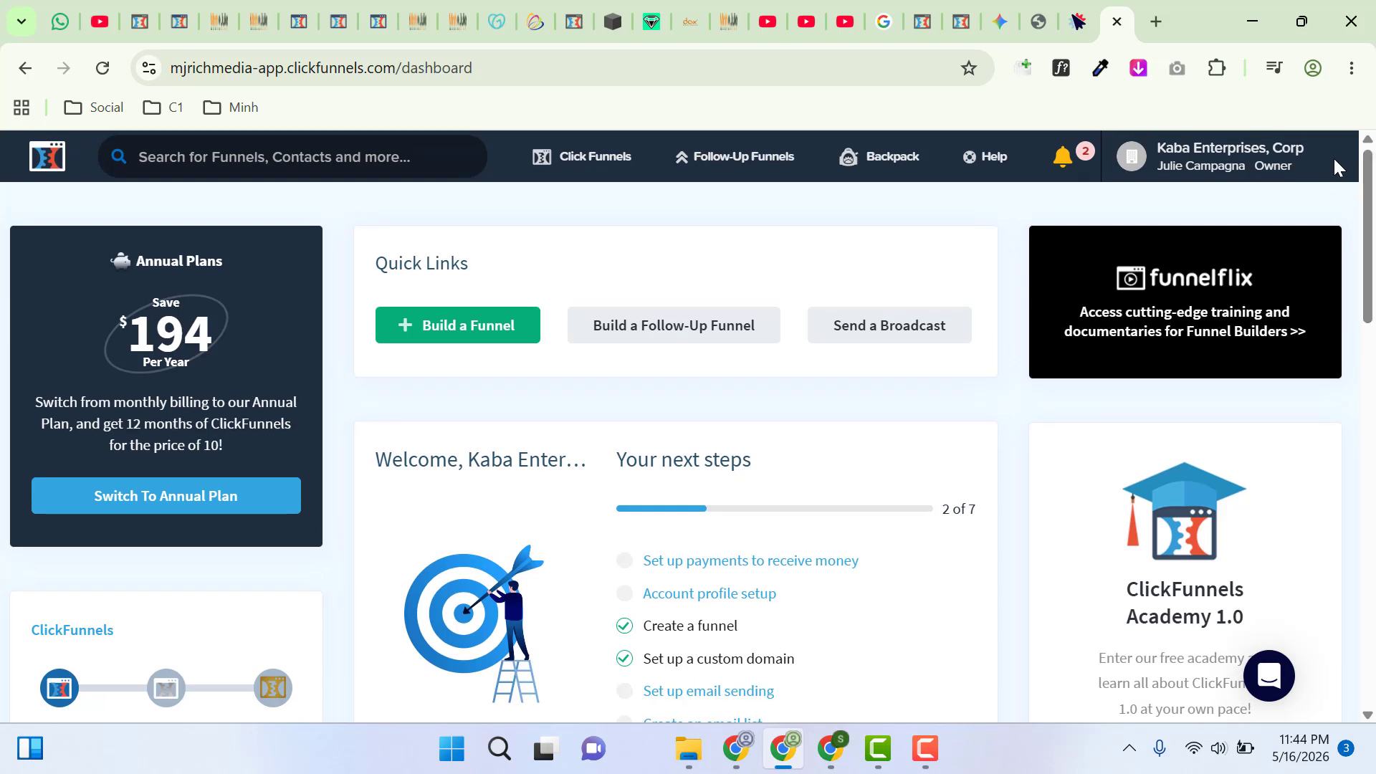
Open the OMJ008 - M&J Website Redesign funnel from the funnels list in a separate tab and review its funnel steps
mouse_move(604, 169)
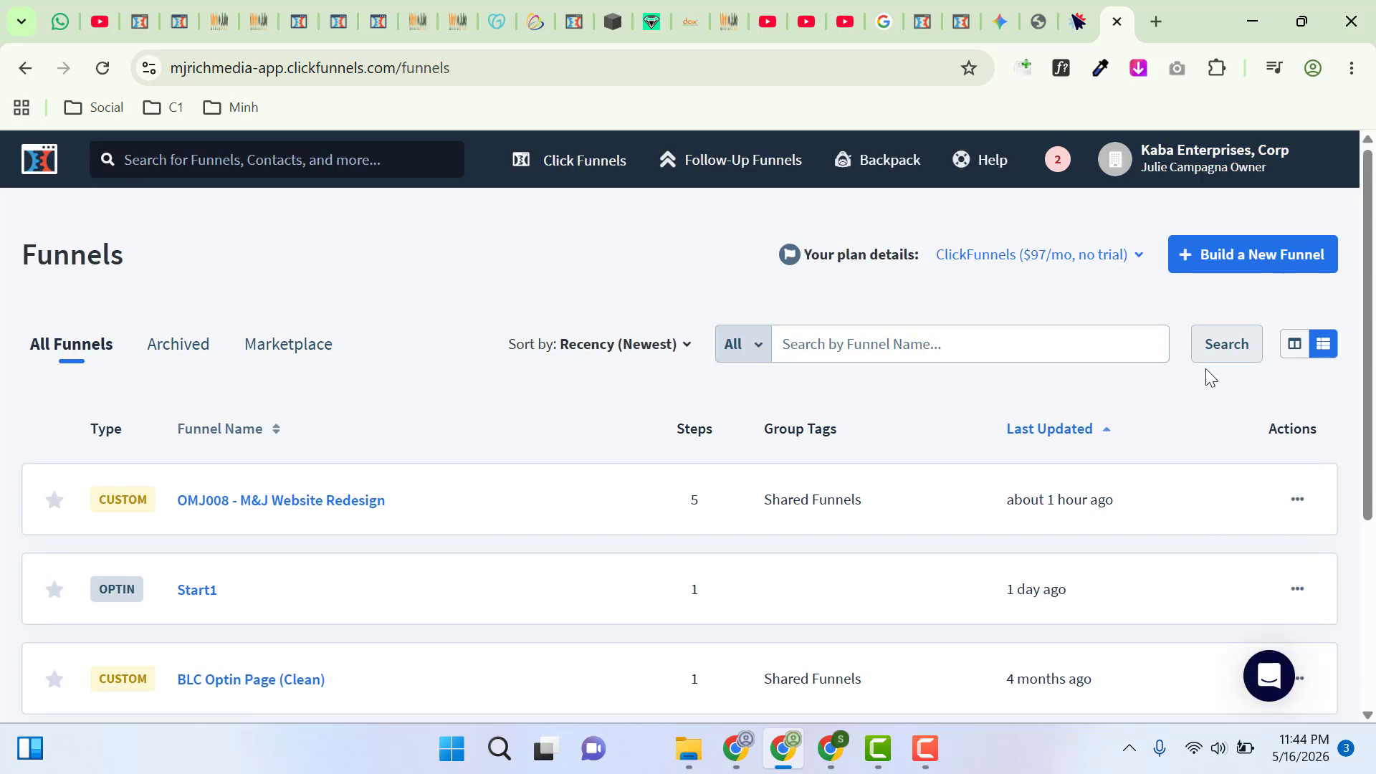
left_click_drag(1365, 375, 1363, 482)
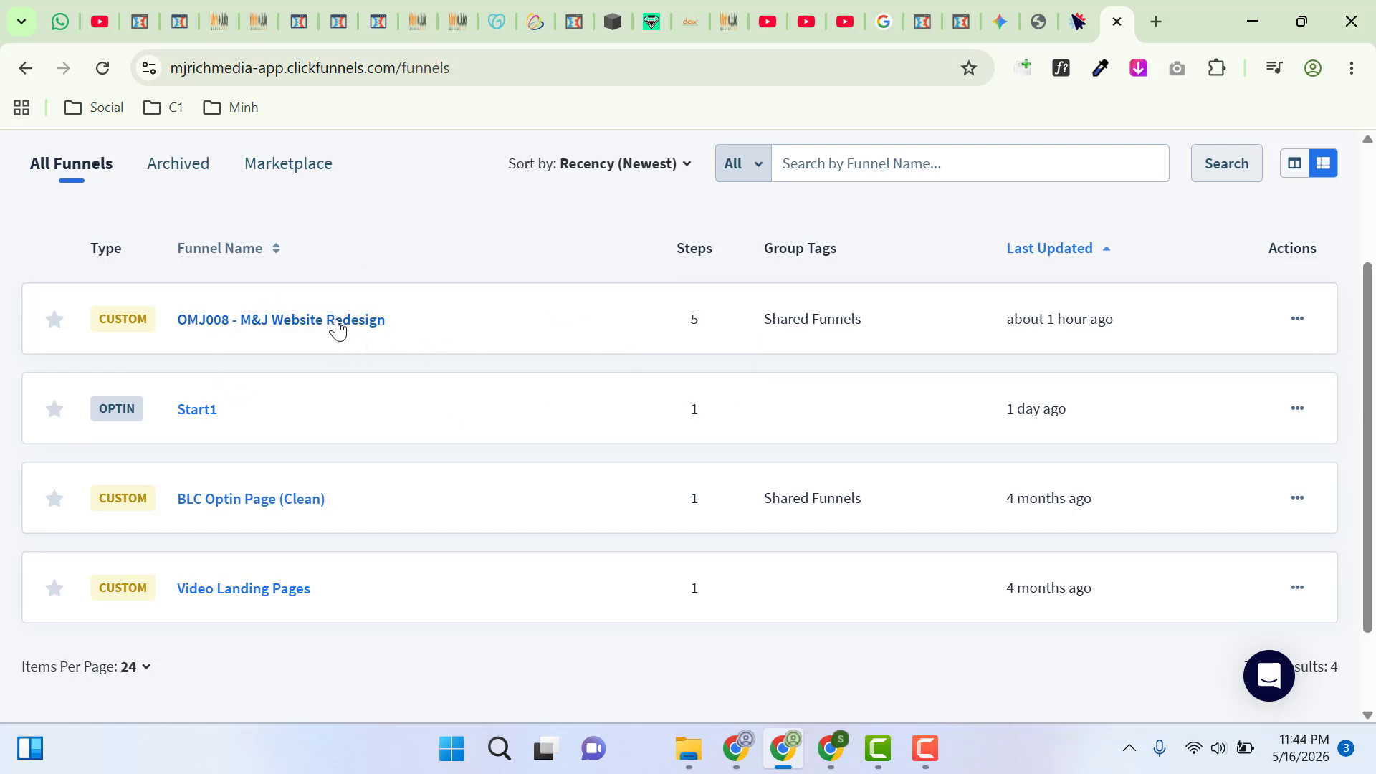
middle_click(310, 328)
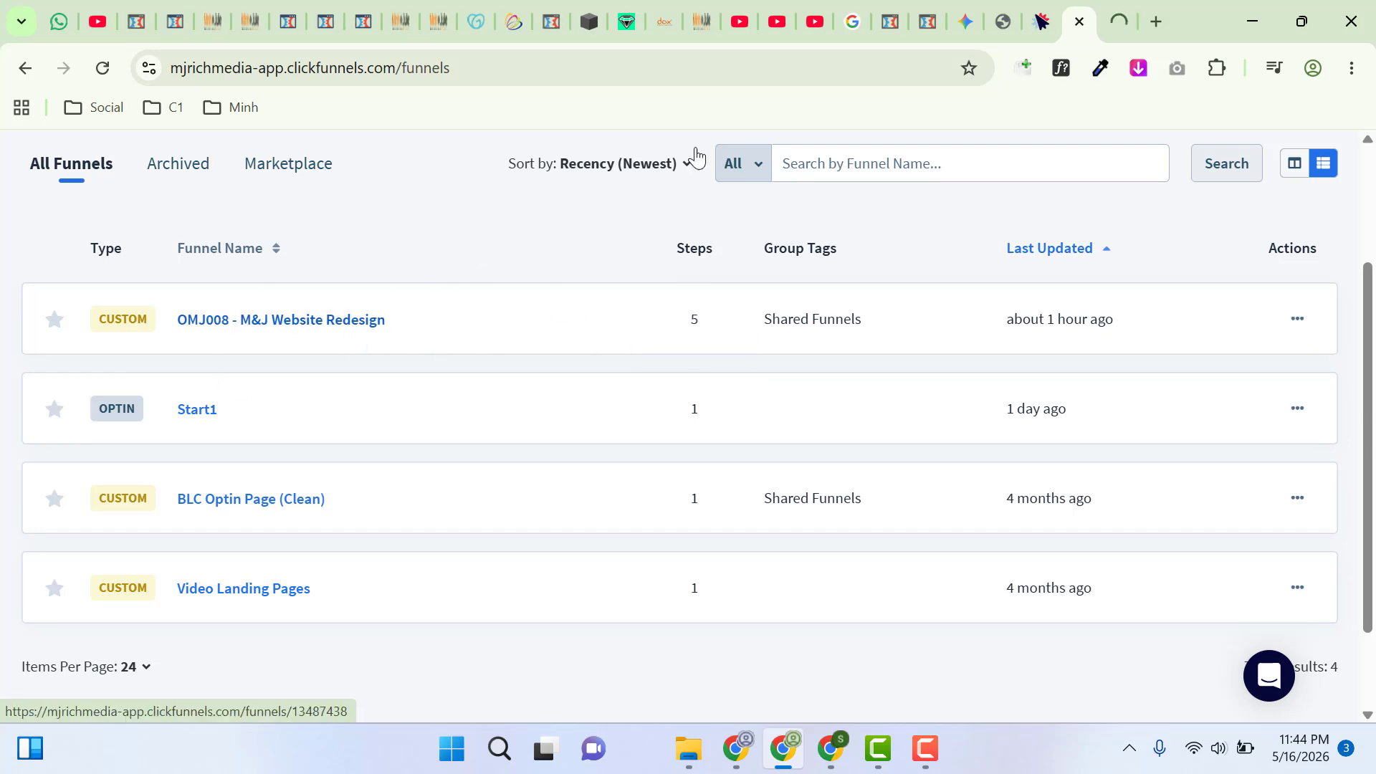
left_click(1118, 15)
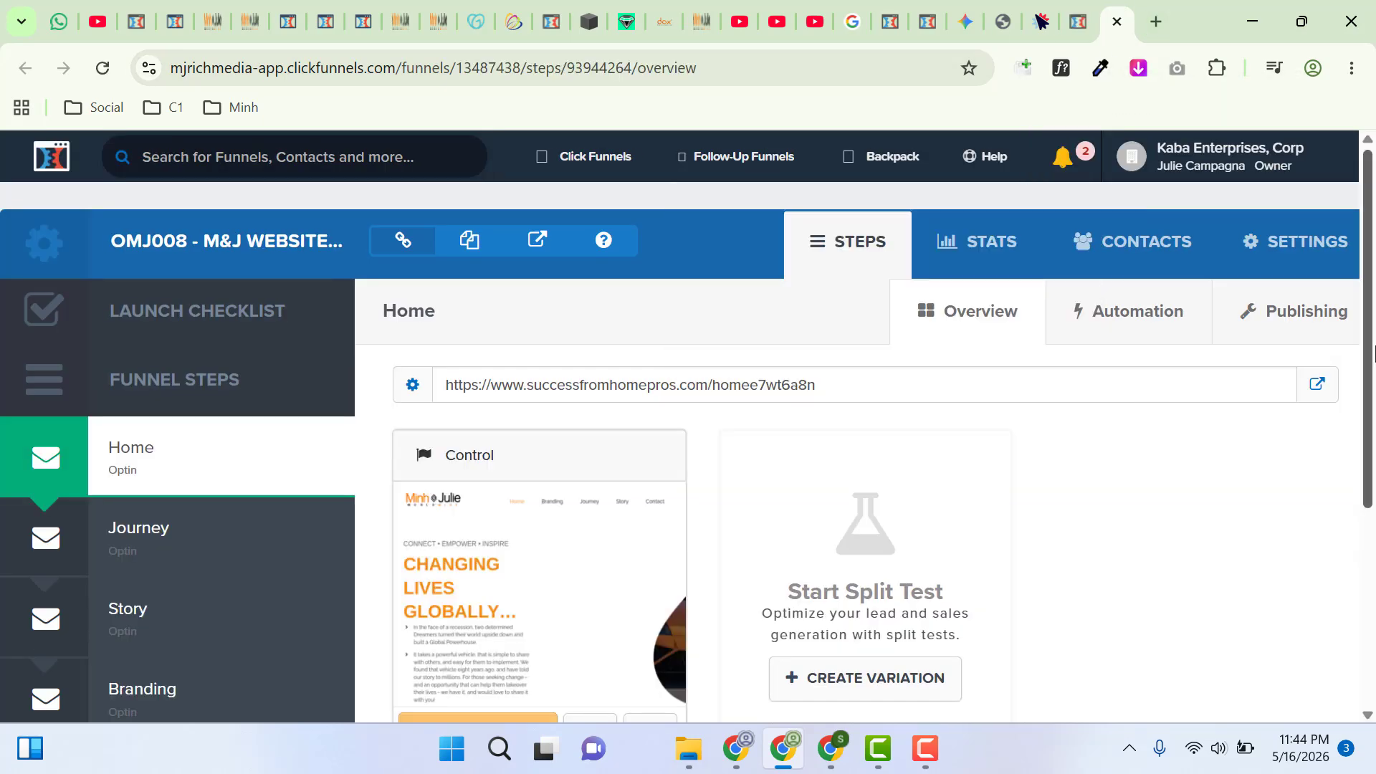
scroll(1373, 448, "down", 2)
scroll(1373, 448, "down", 1)
scroll(1362, 424, "up", 3)
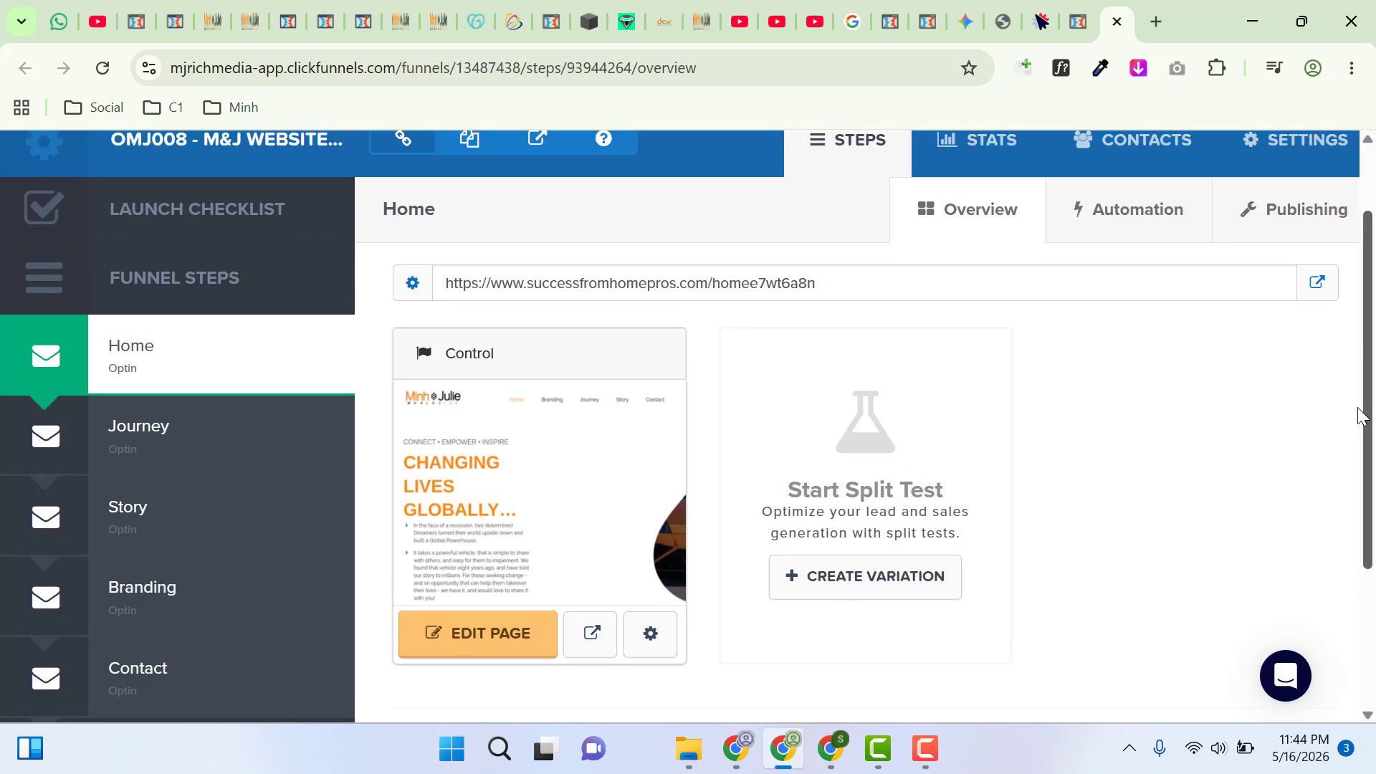
left_click_drag(1362, 418, 1370, 477)
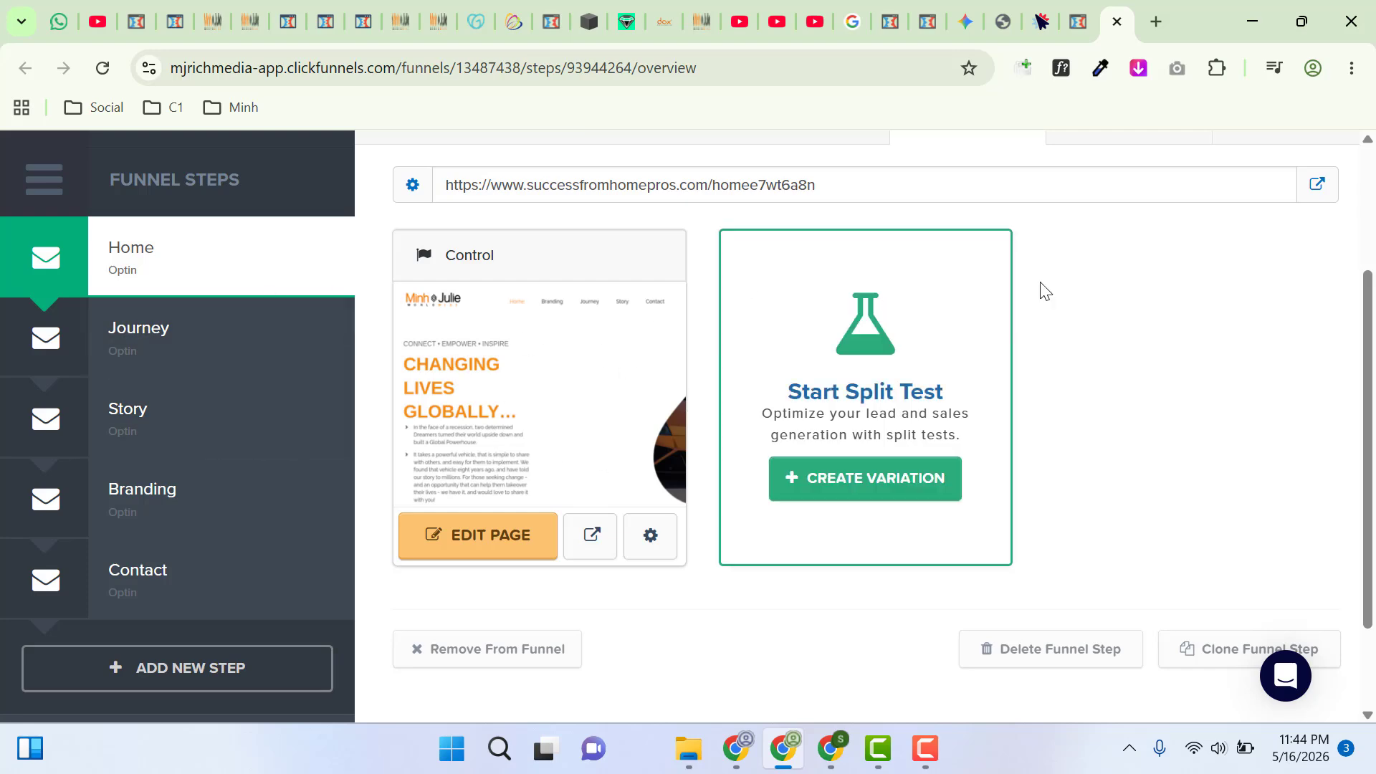
scroll(1342, 209, "up", 3)
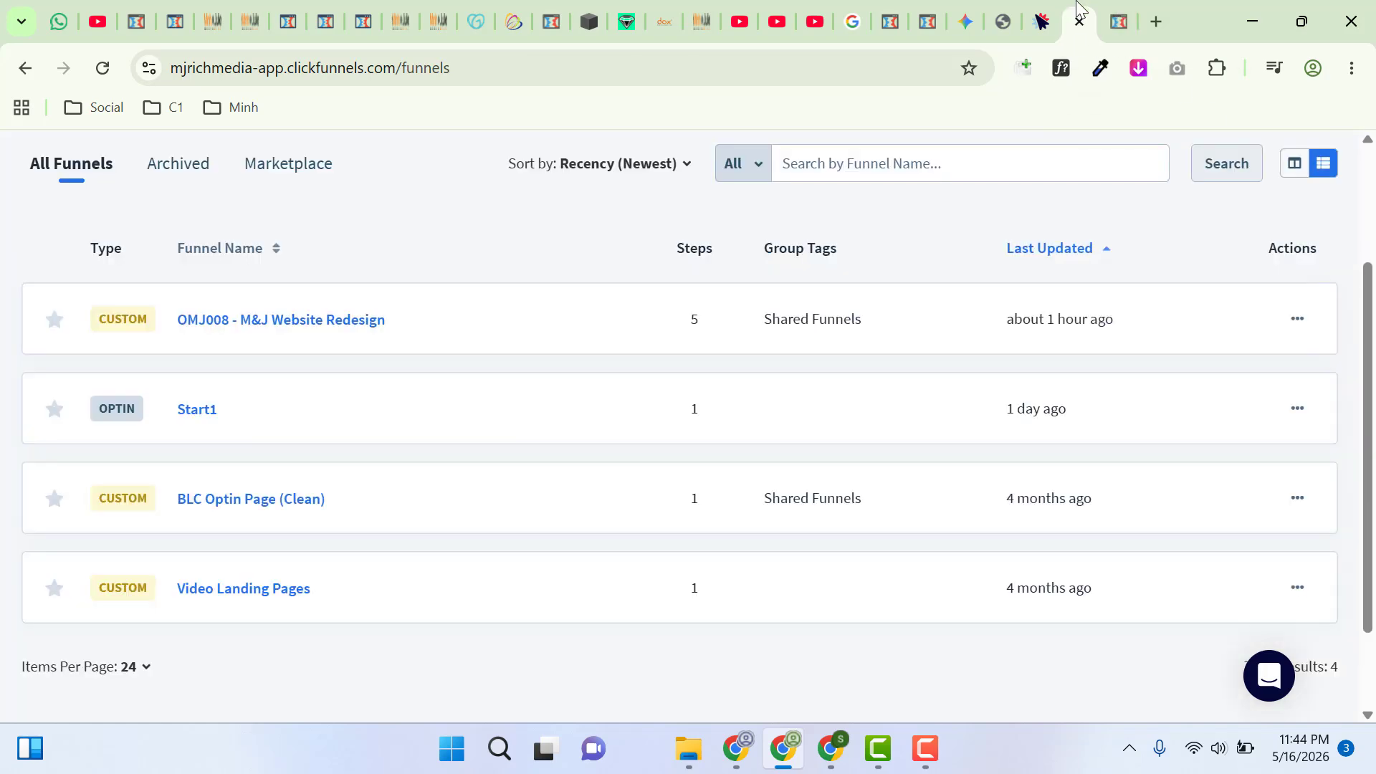
Return to the funnels list and open the Start1 funnel in a separate tab to view its steps
left_click(1078, 21)
left_click(195, 416, "ctrl")
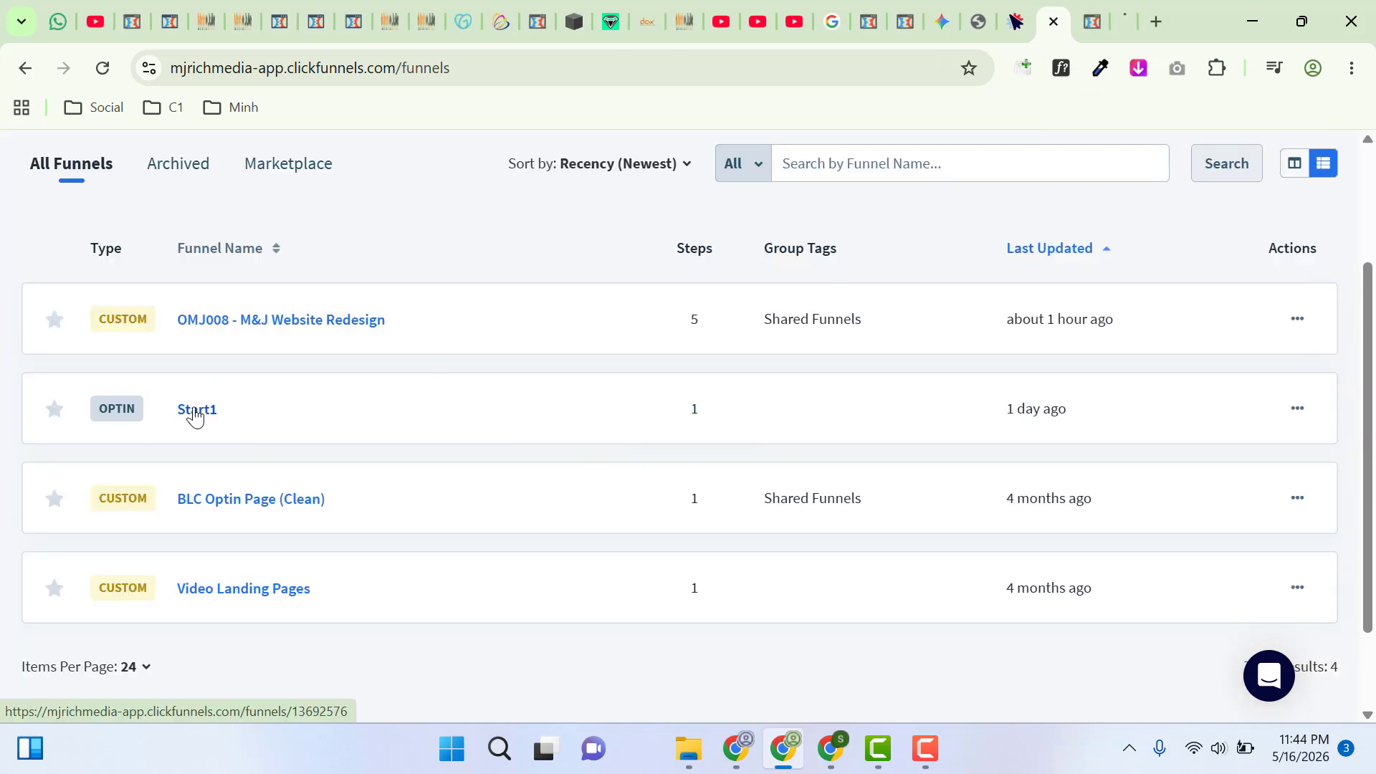
left_click(1123, 7)
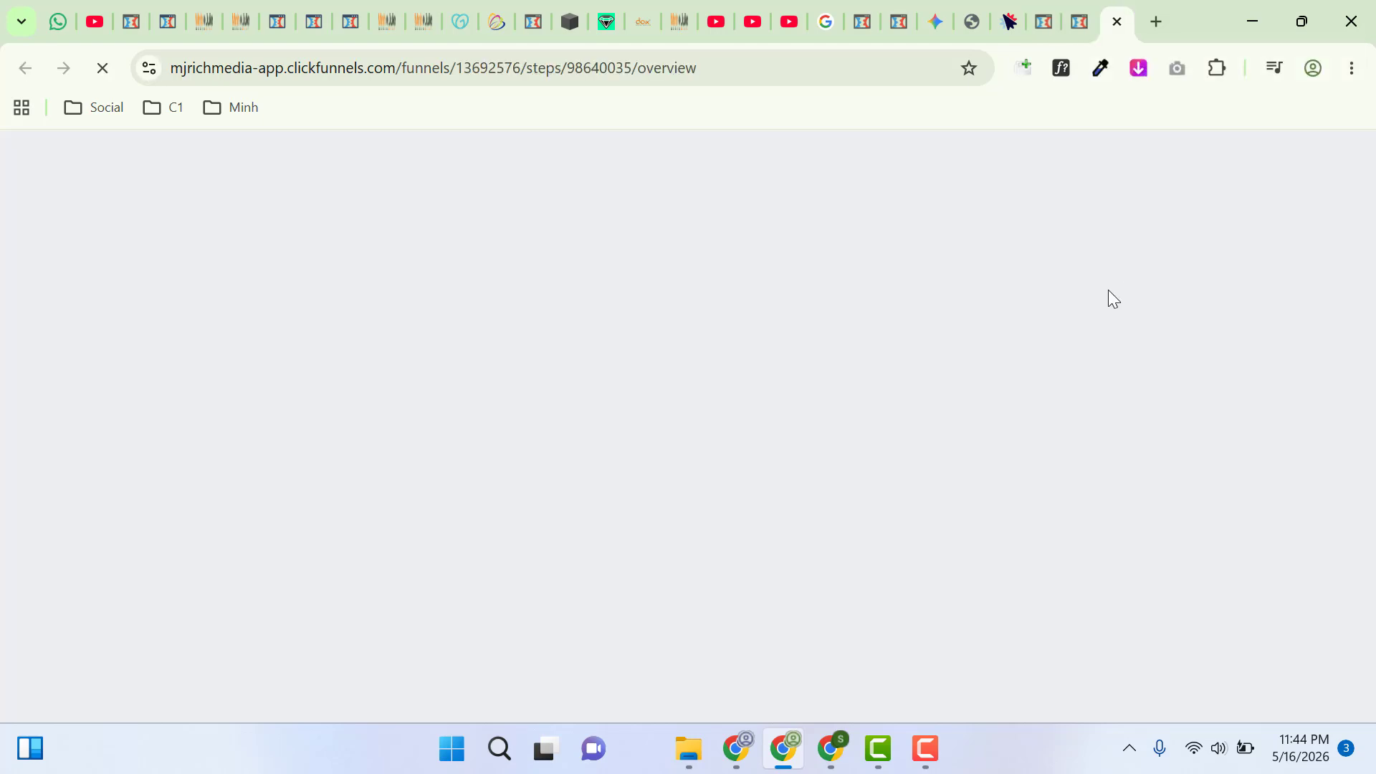
scroll(1362, 364, "down", 2)
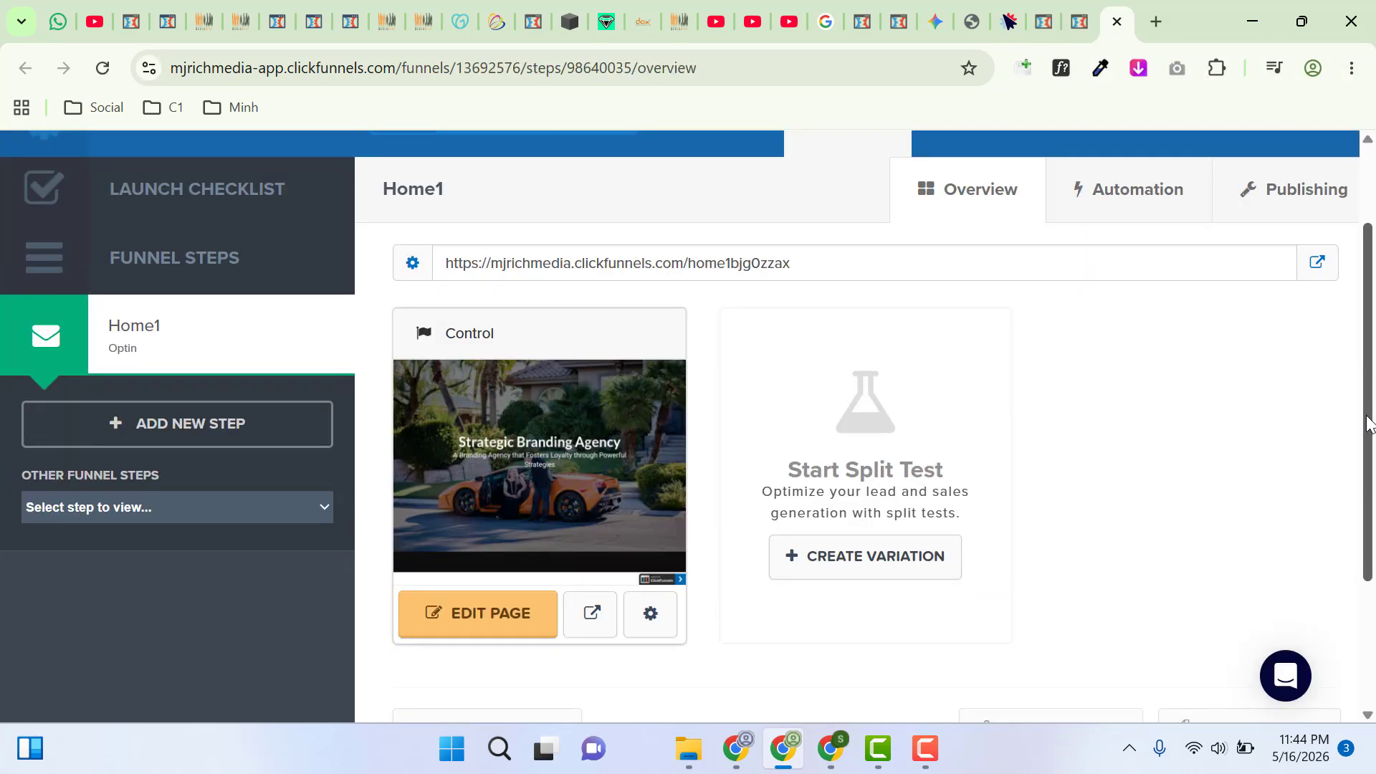
mouse_move(1358, 355)
left_mouse_down()
mouse_move(1358, 335)
mouse_move(1358, 369)
left_mouse_up()
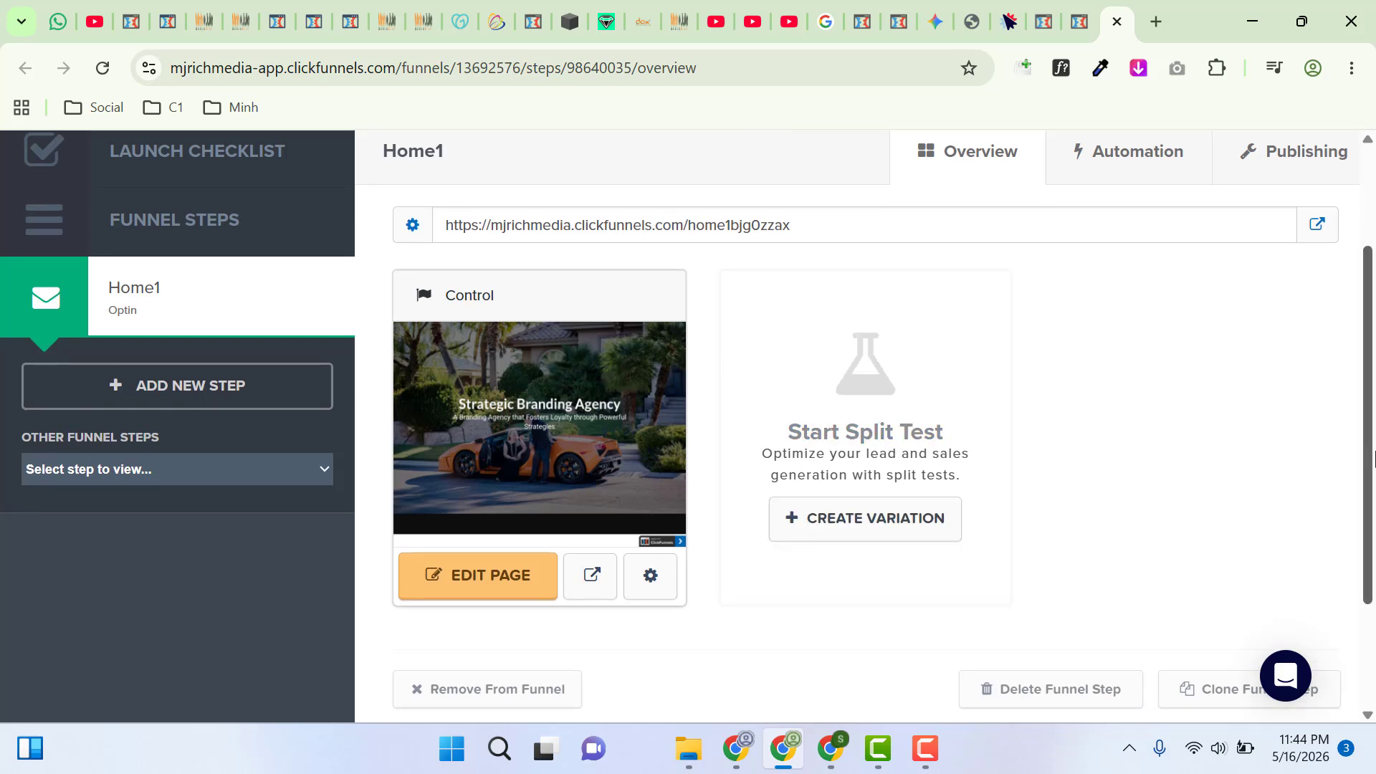
mouse_move(1367, 430)
left_mouse_down()
mouse_move(1367, 530)
mouse_move(1353, 416)
left_mouse_up()
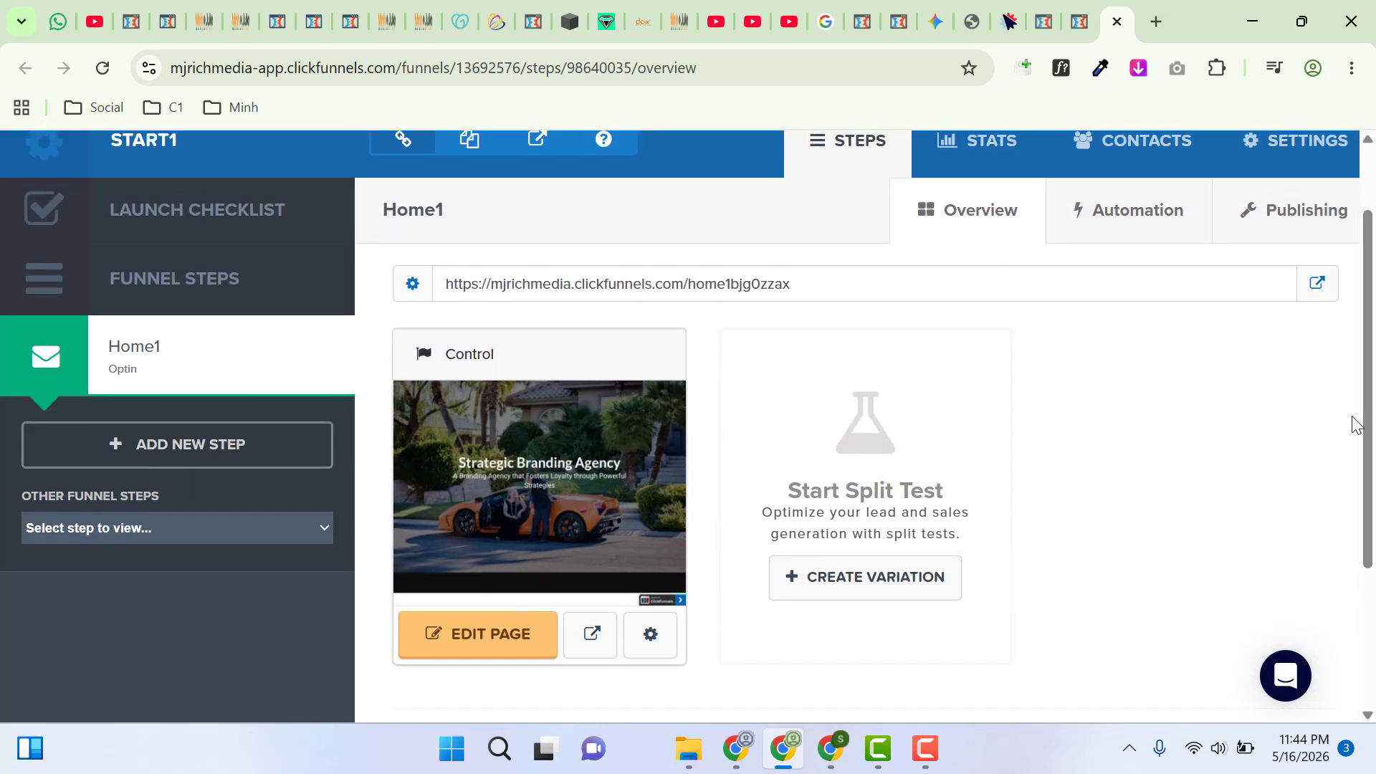
Add a new step to the Start1 funnel named Services with the path services
left_click(142, 451)
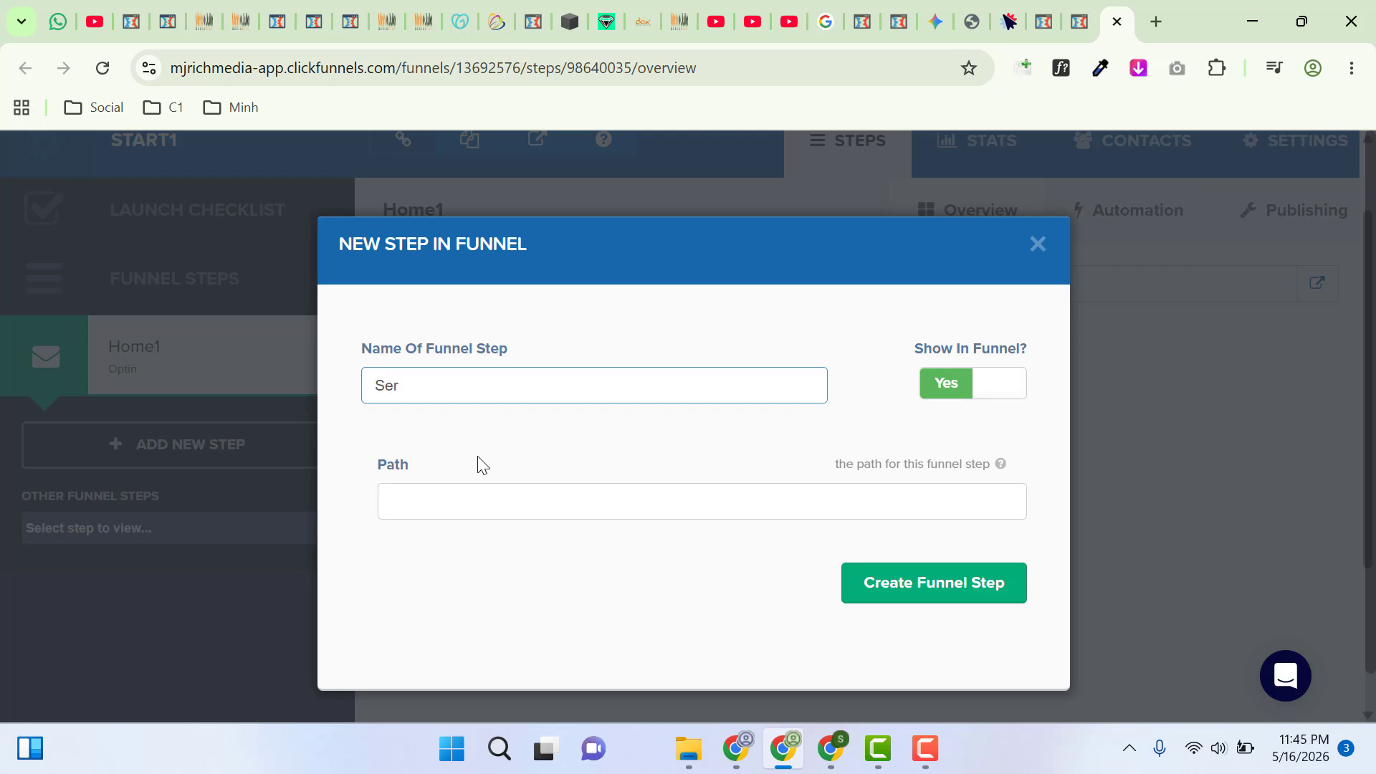
type("Services")
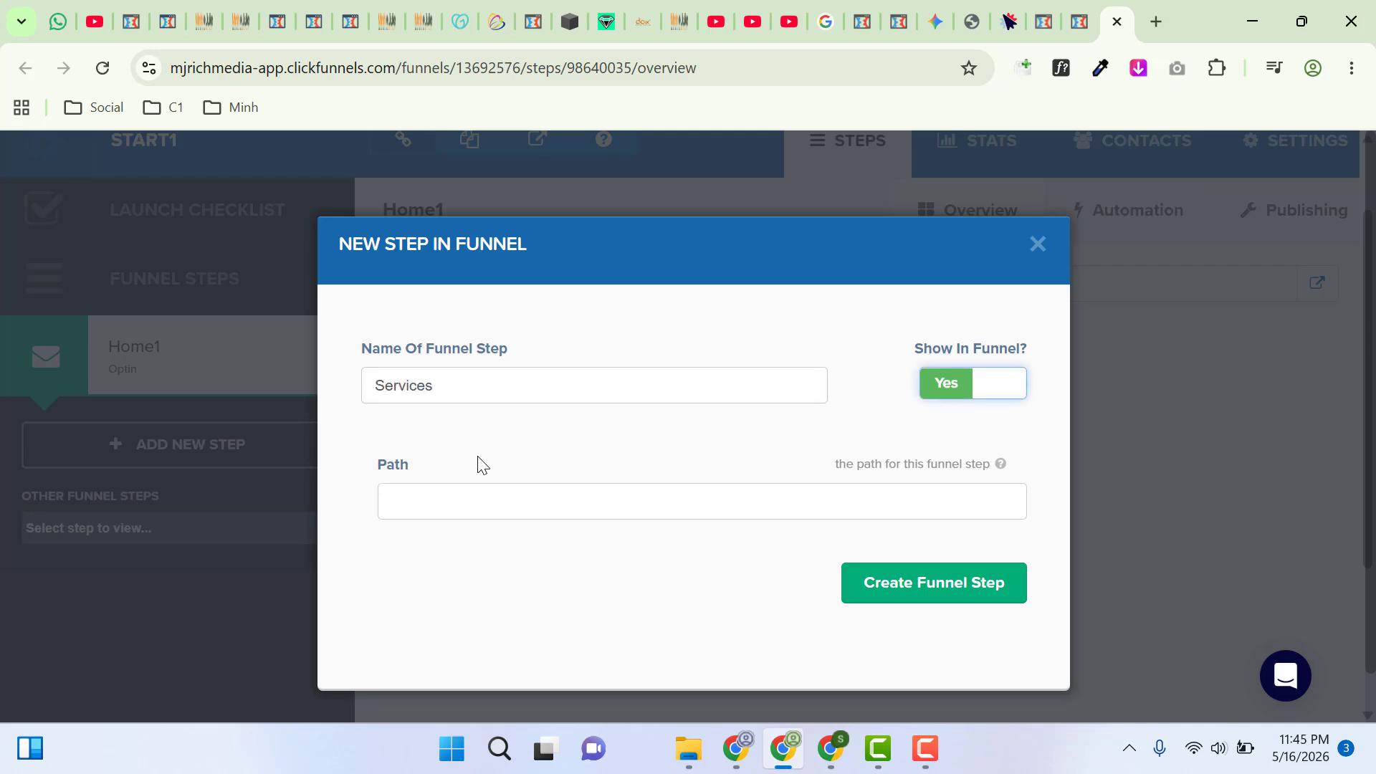
left_click(471, 516)
type("services")
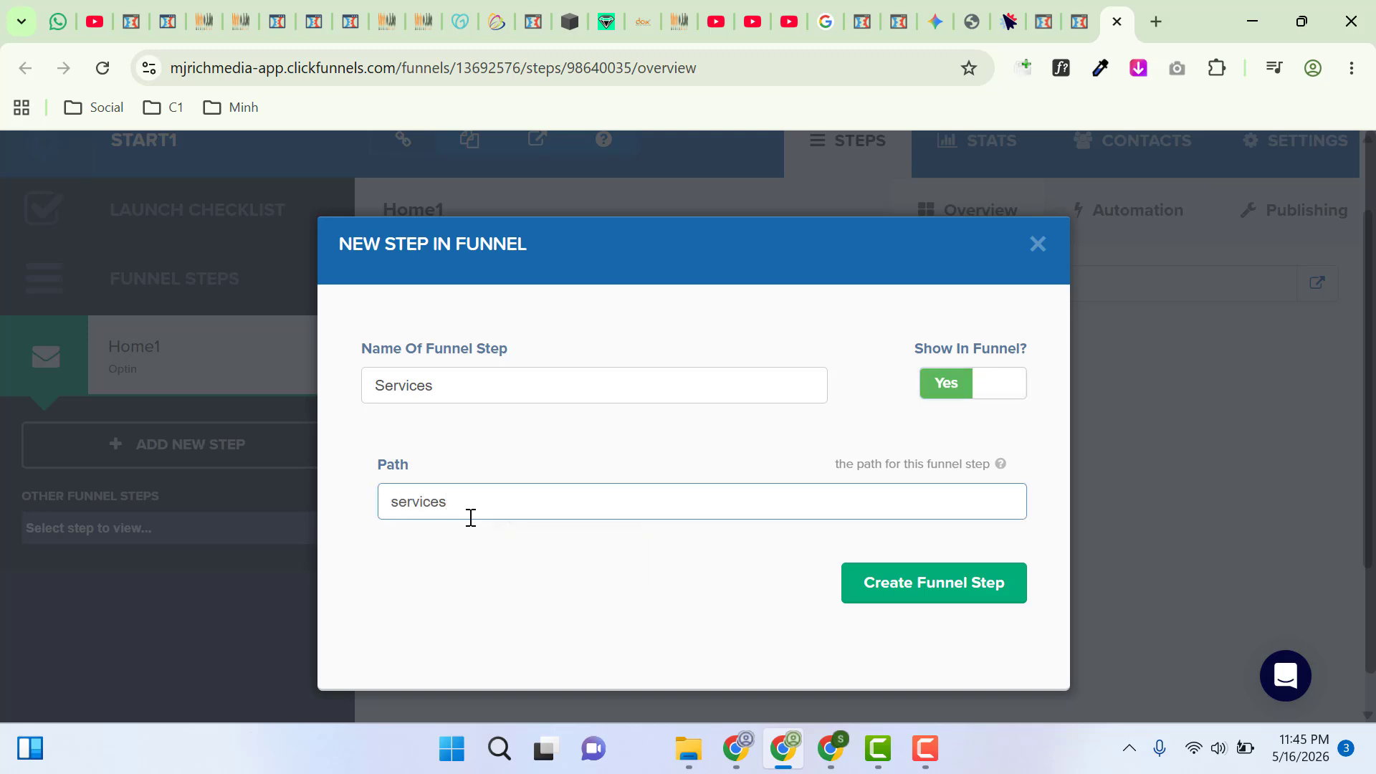
left_click(898, 590)
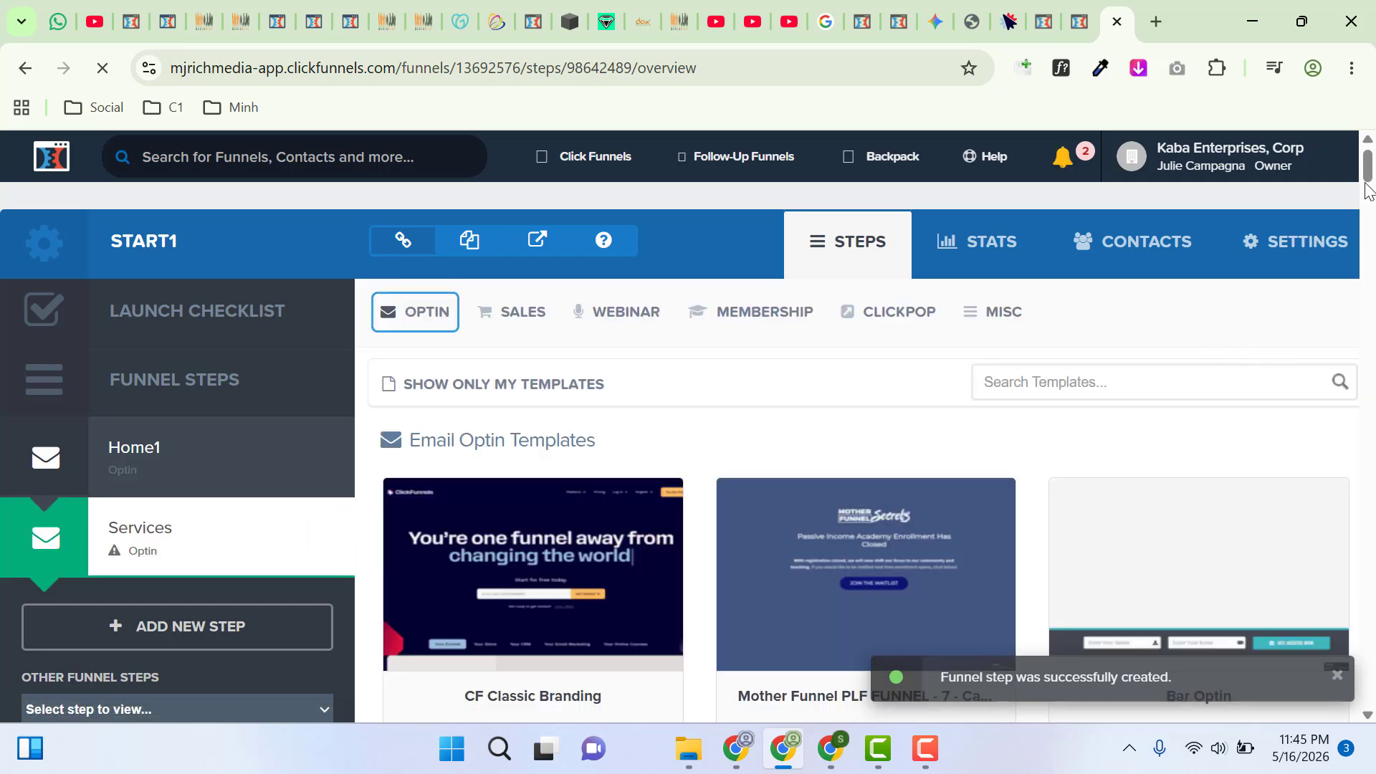
Apply the Optin Blank Start template to the Services step
left_click_drag(1369, 176, 1351, 674)
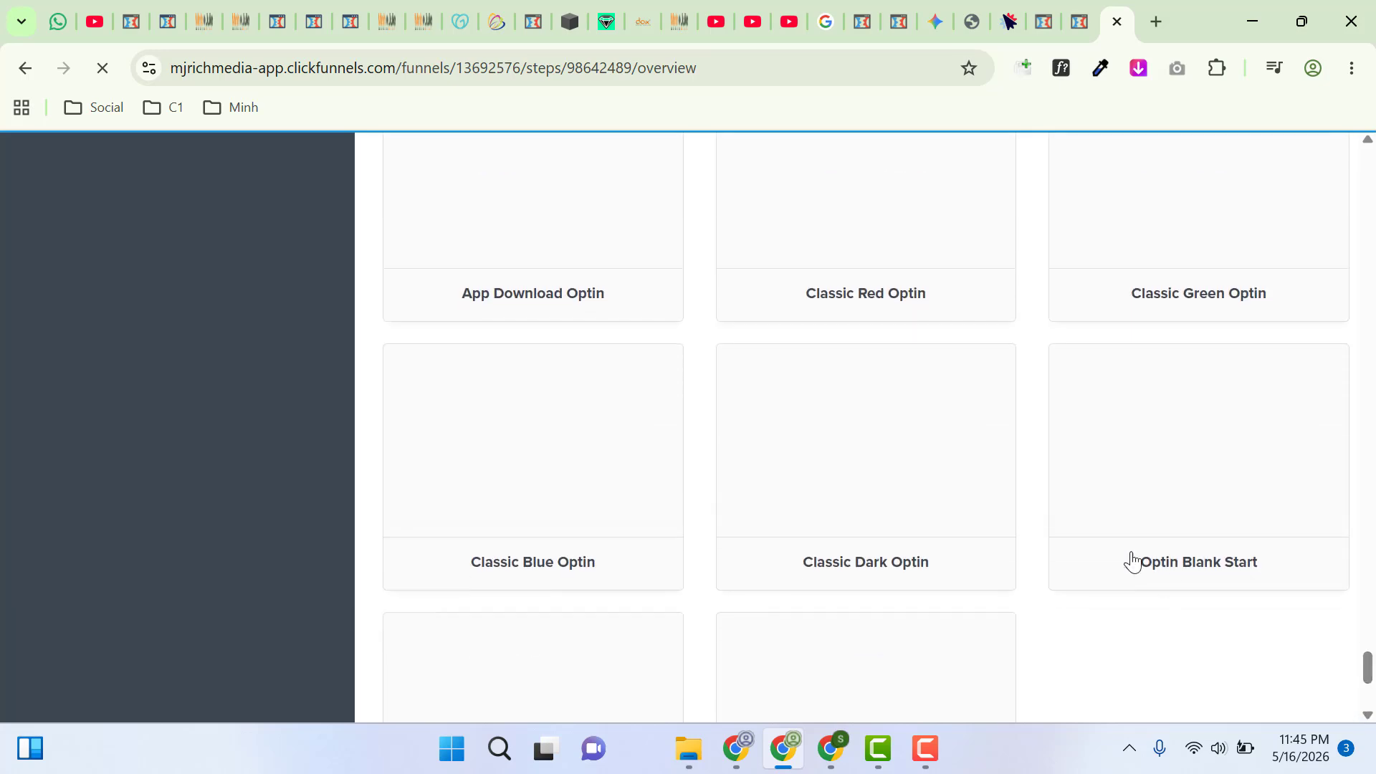
mouse_move(1186, 493)
left_click(1204, 447)
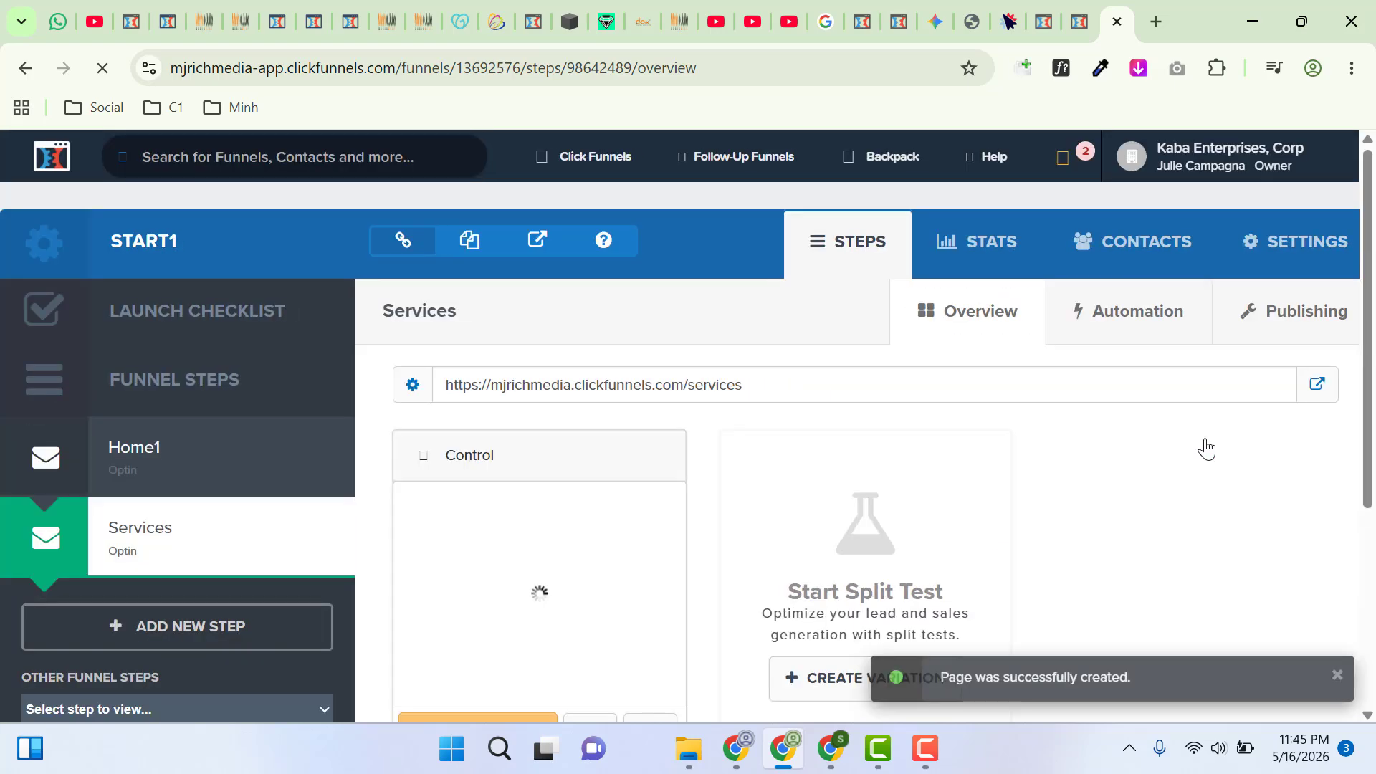
Open the Services page in the page editor and delete its starter template section
scroll(1261, 369, "down", 2)
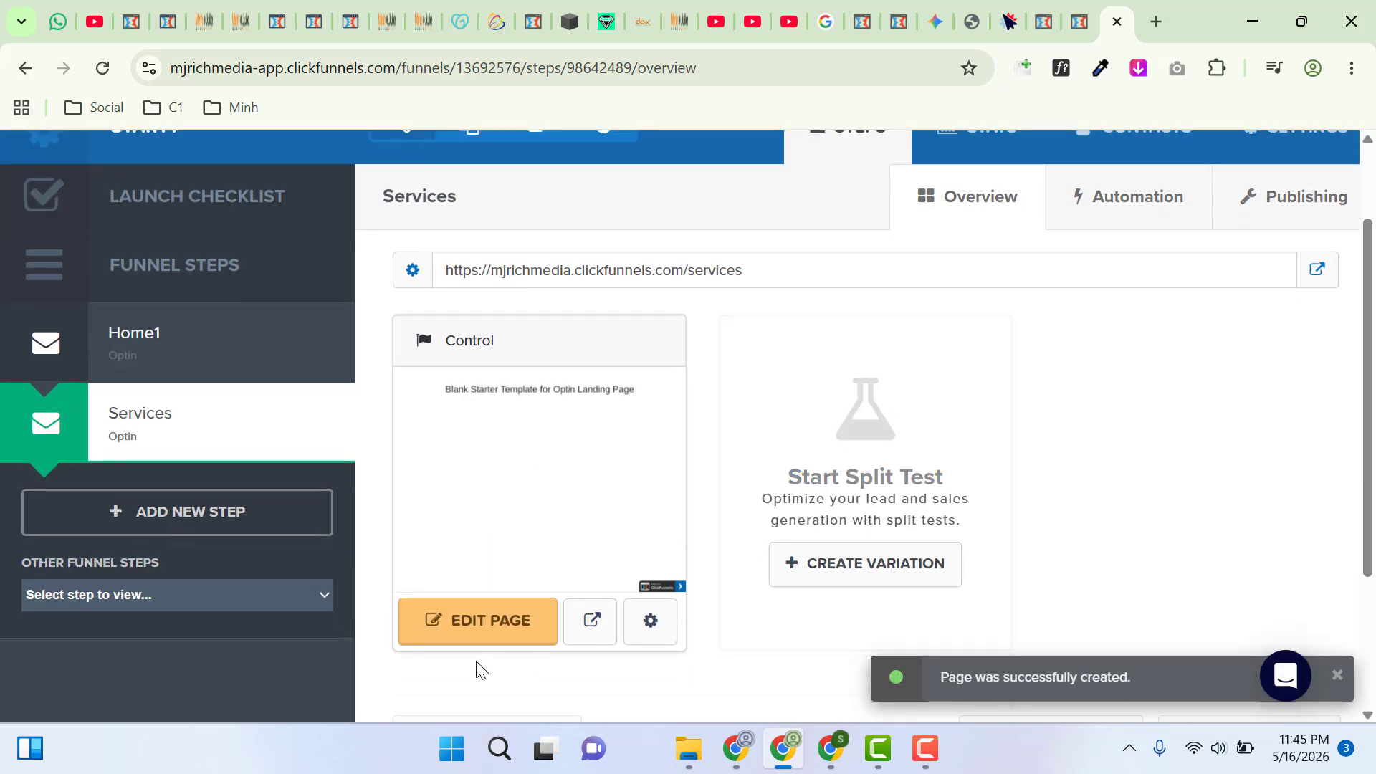
left_click(494, 632)
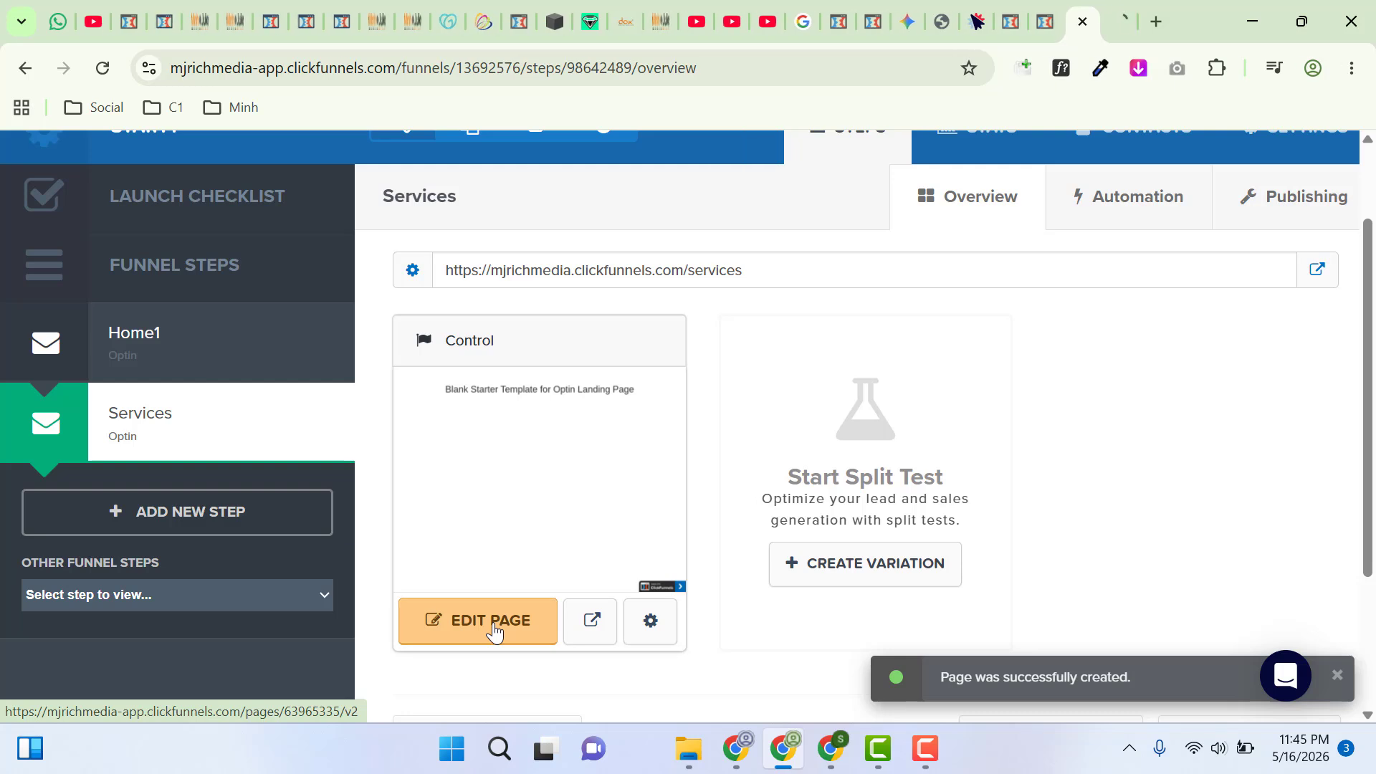
left_click(1117, 22)
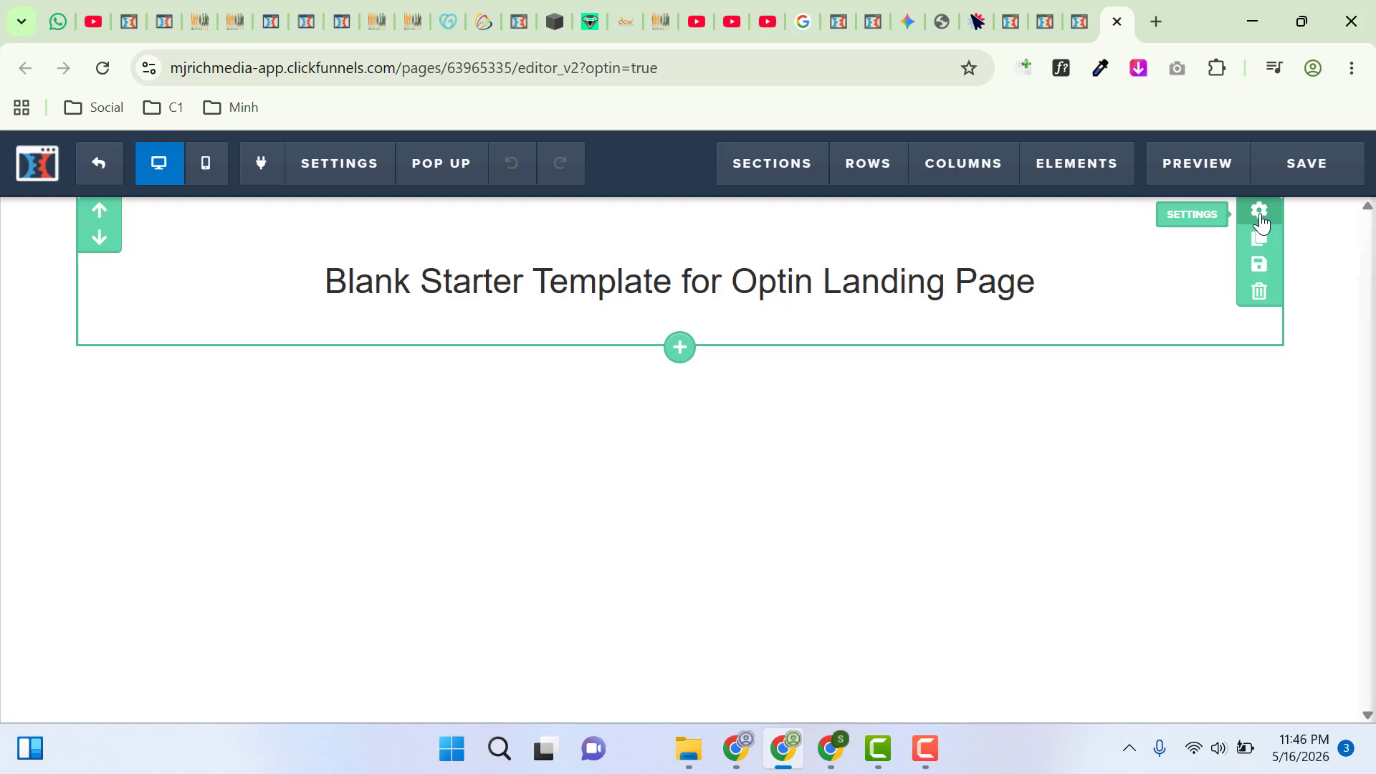
left_click(1259, 293)
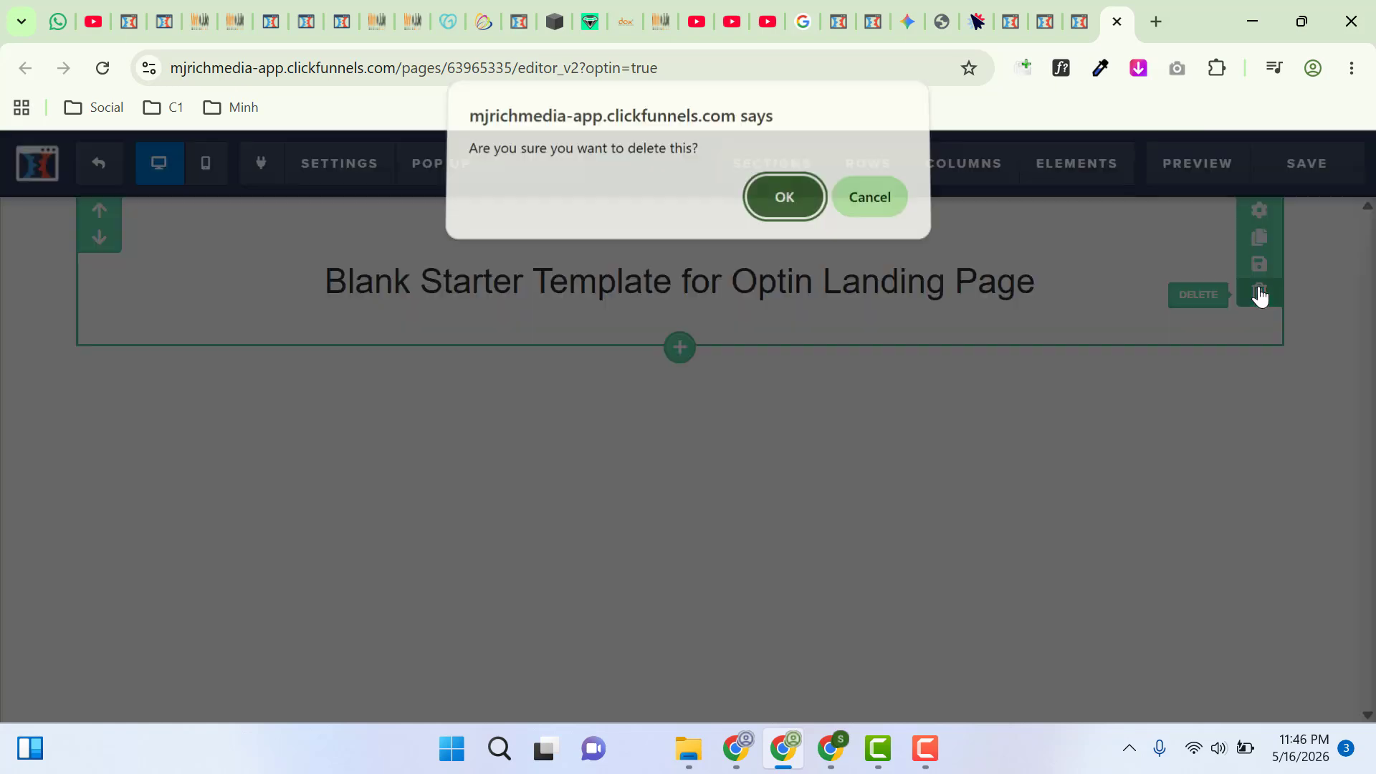
left_click(782, 207)
Add a wide section to the empty page and a full-width section below it
left_click(660, 251)
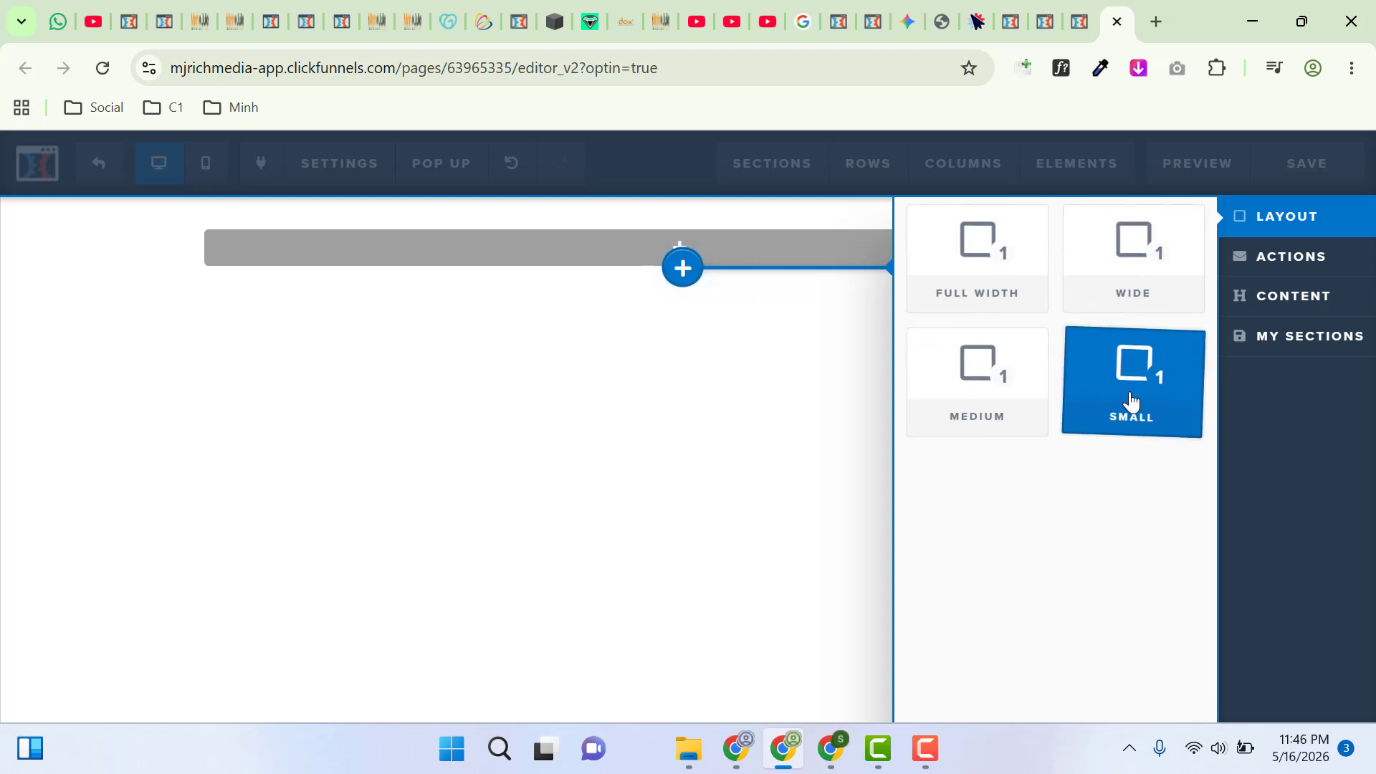
left_click(1115, 277)
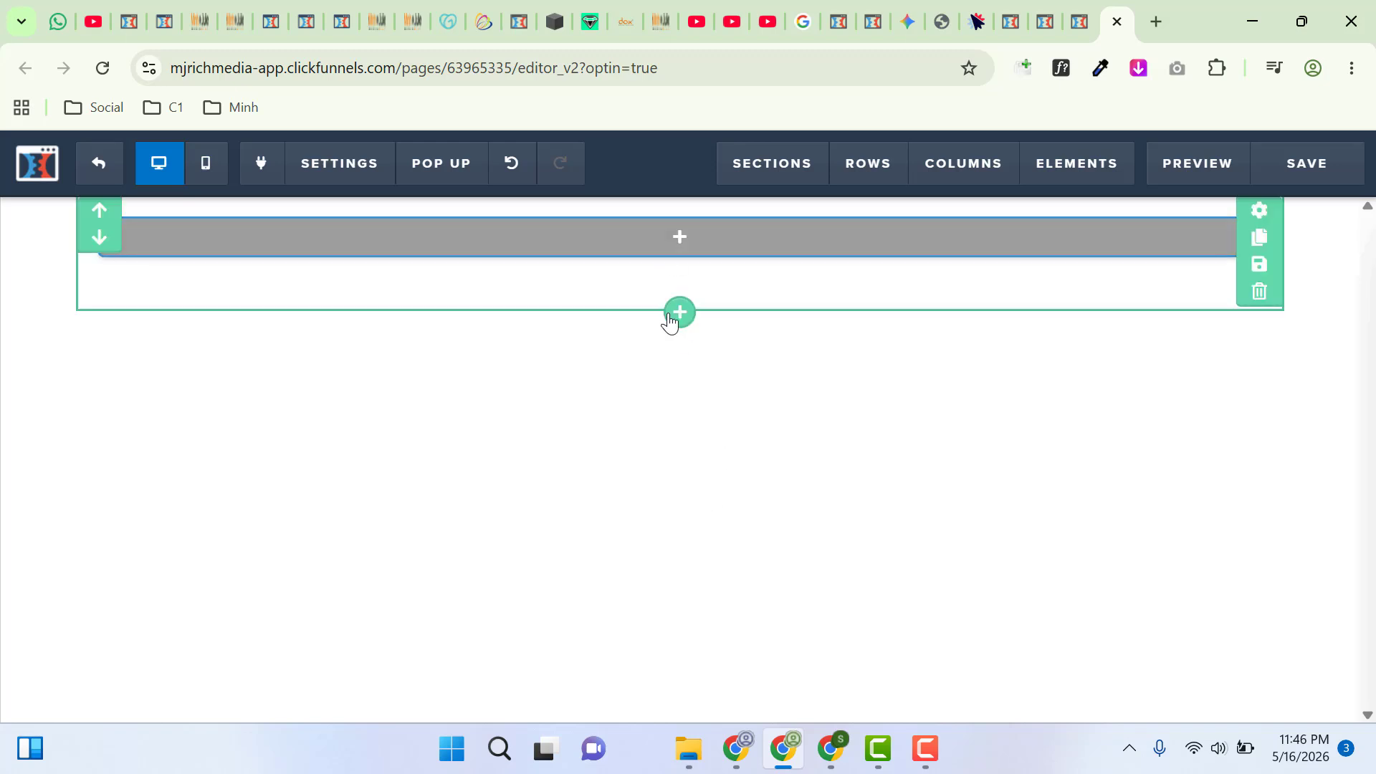
left_click(679, 310)
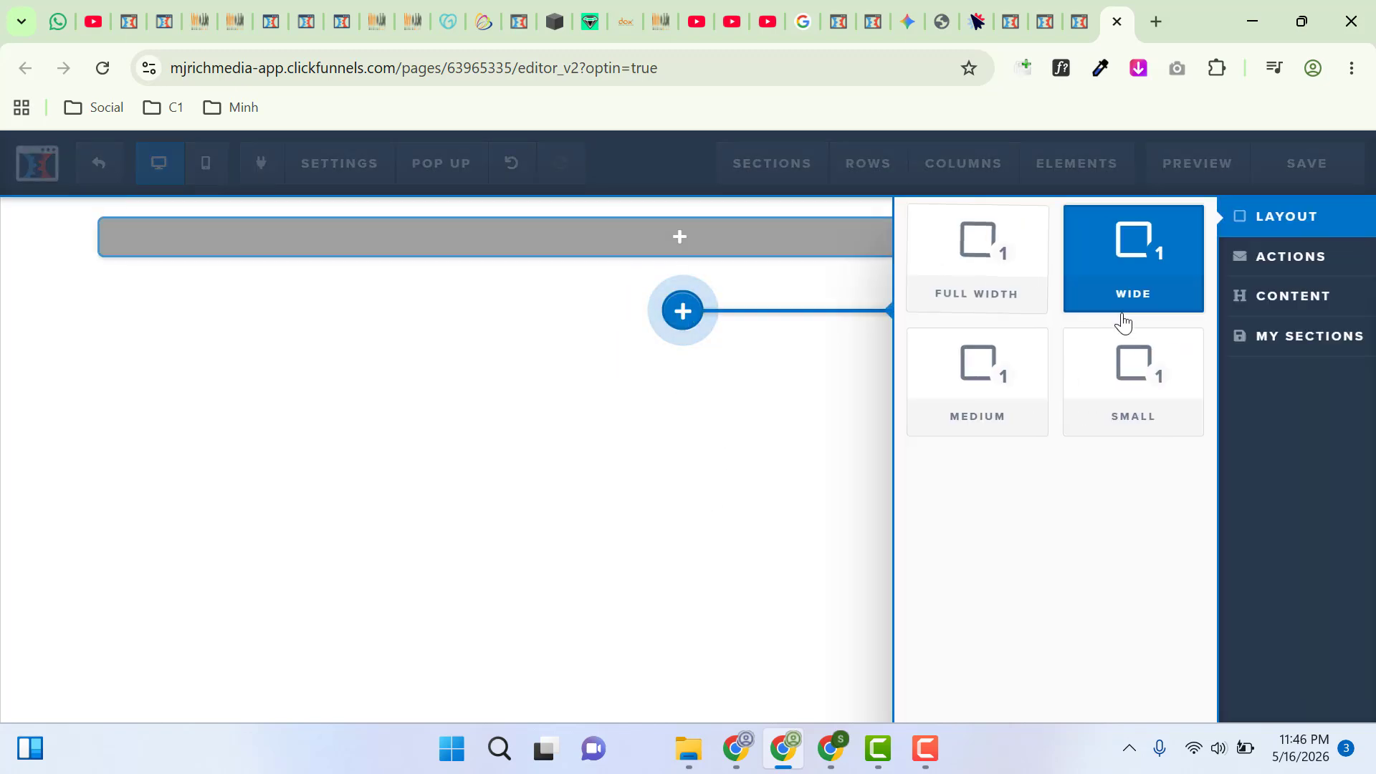
left_click(976, 267)
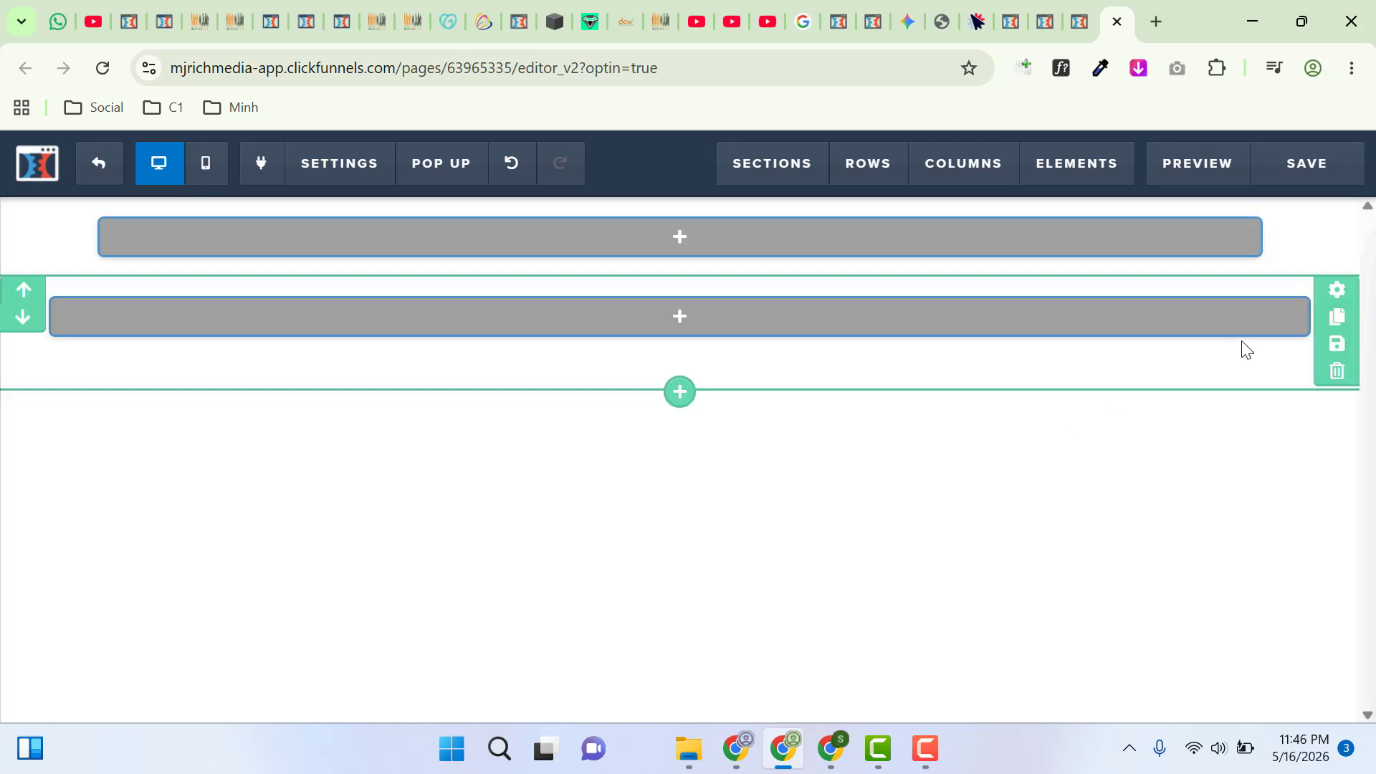
Review the full-width section's settings, including its section width choices, colors and padding
left_click(1334, 291)
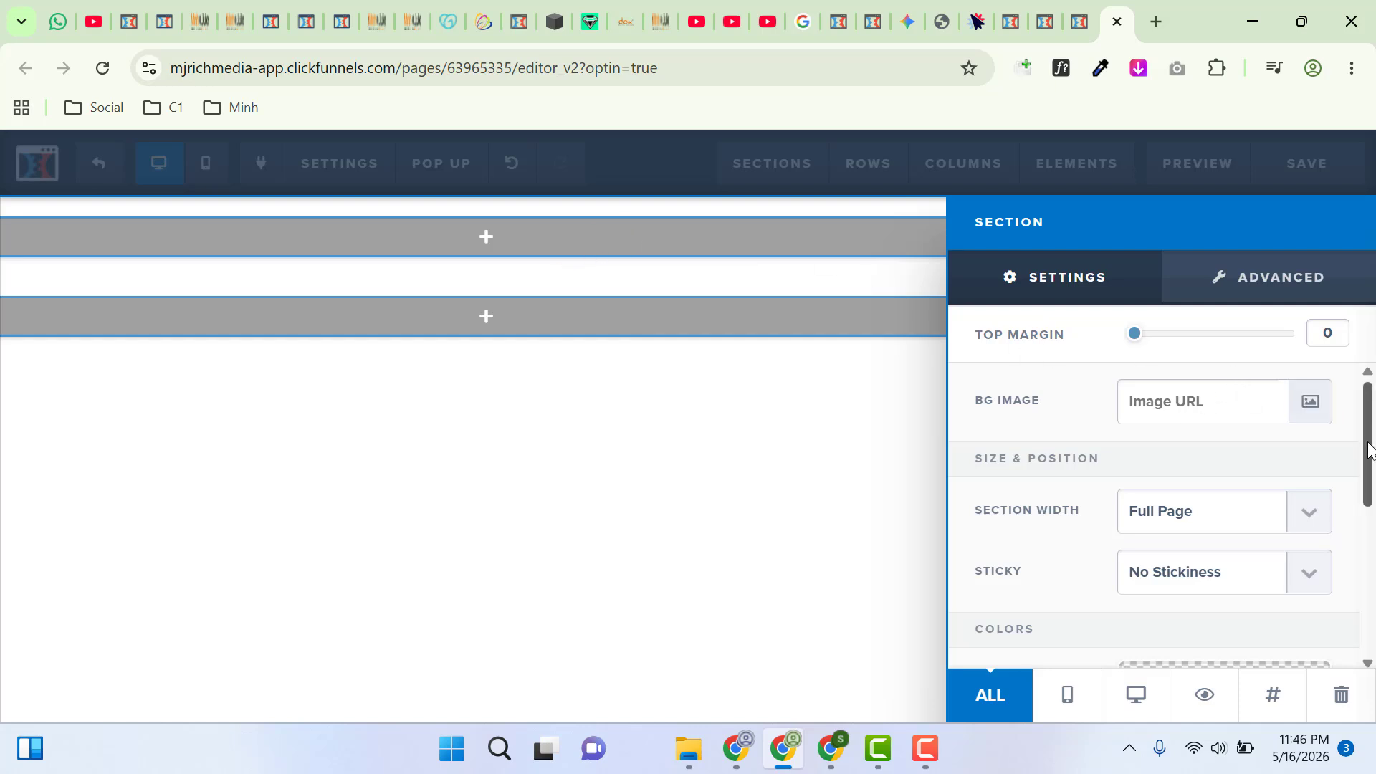
left_click_drag(1368, 442, 1362, 473)
left_click(1219, 439)
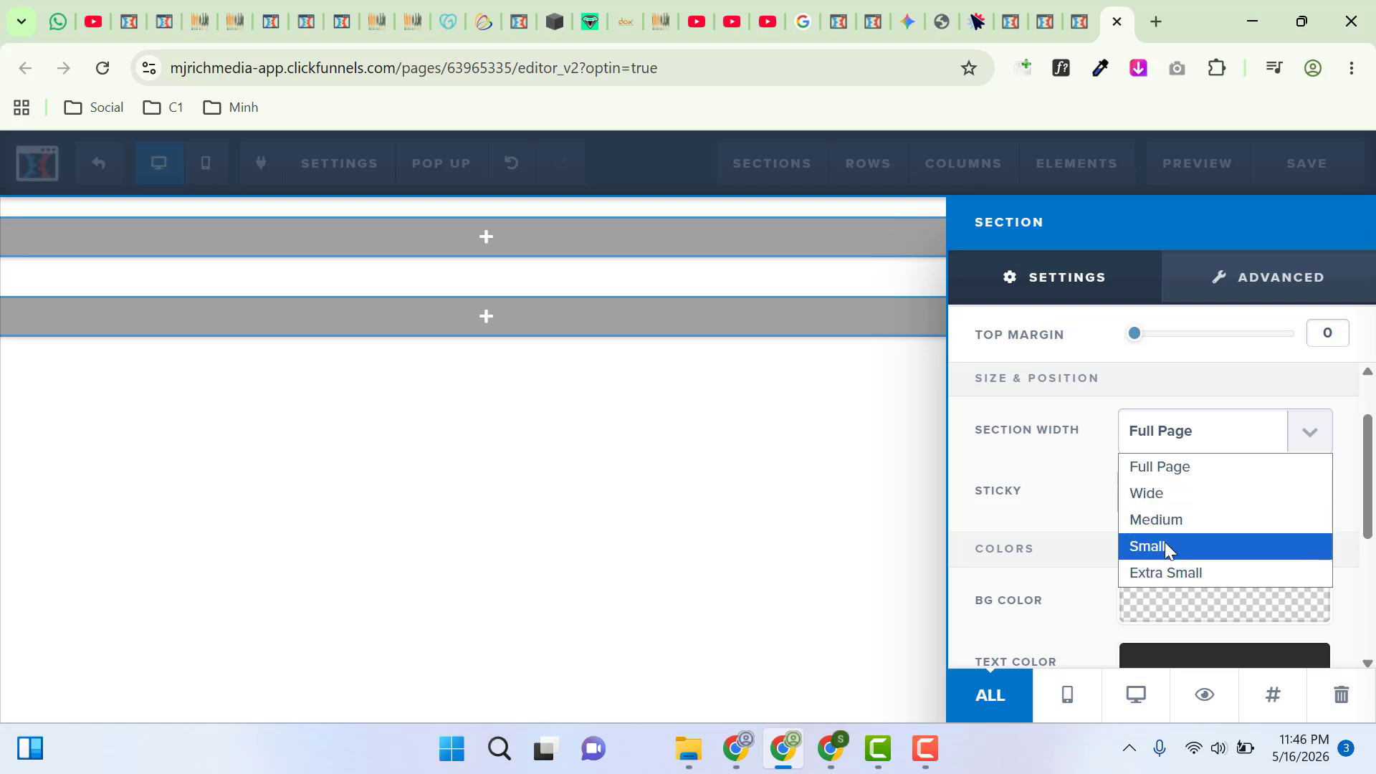
left_click(1069, 455)
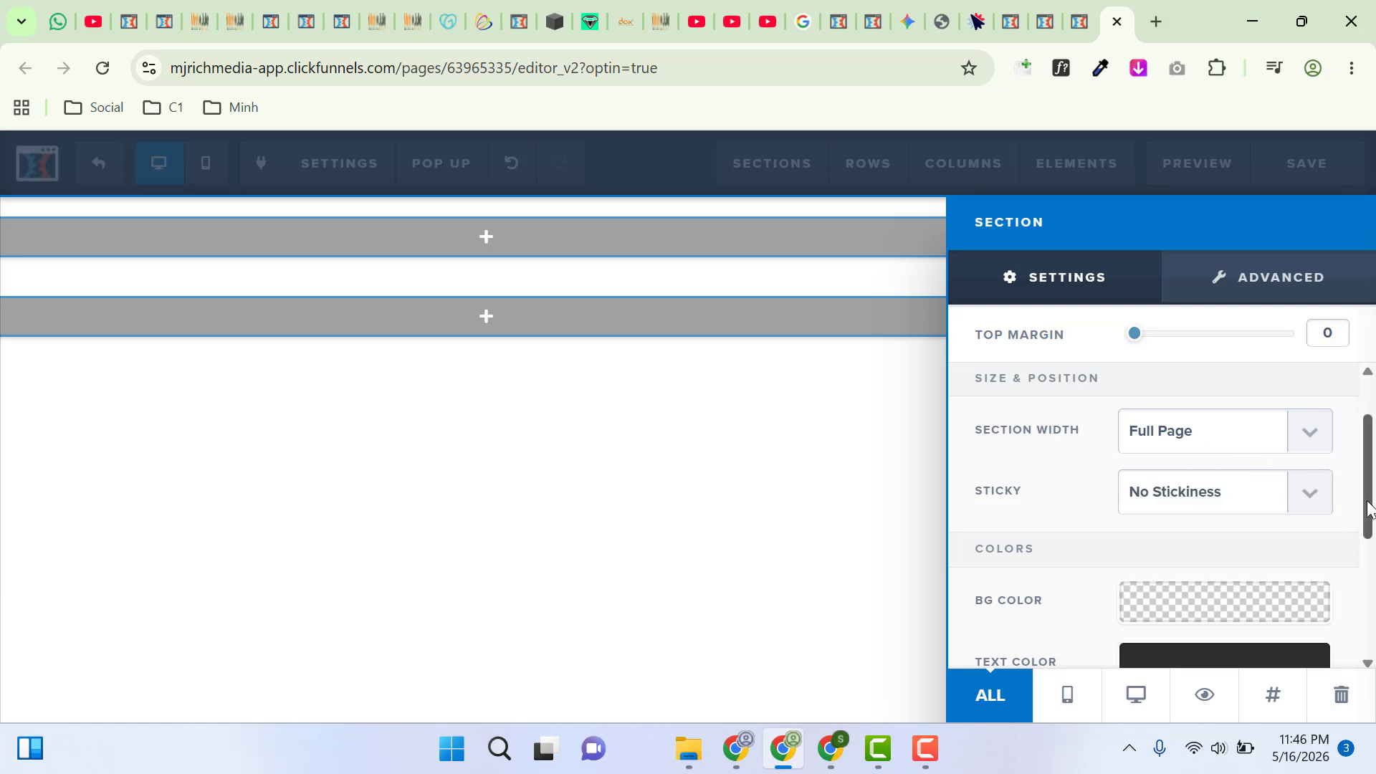
scroll(1318, 490, "down", 3)
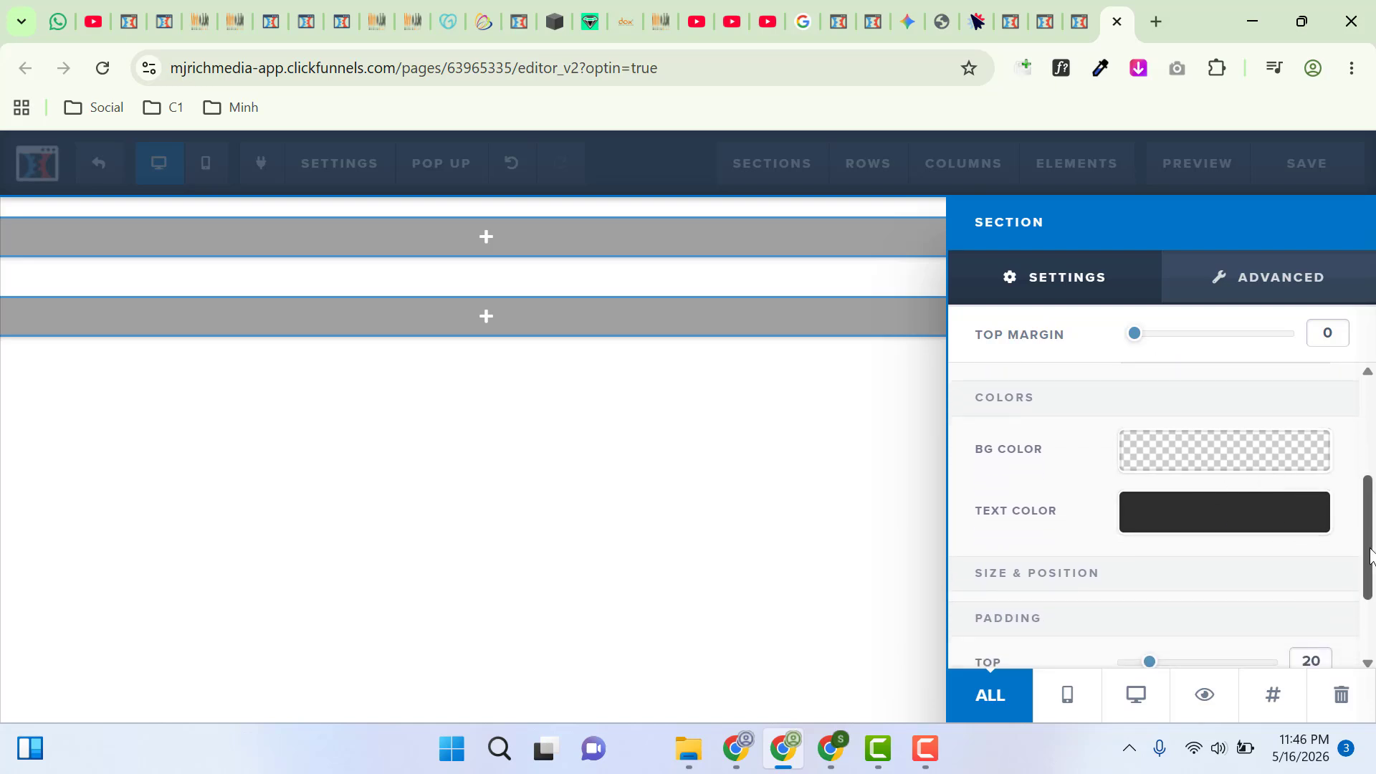
scroll(1369, 553, "down", 2)
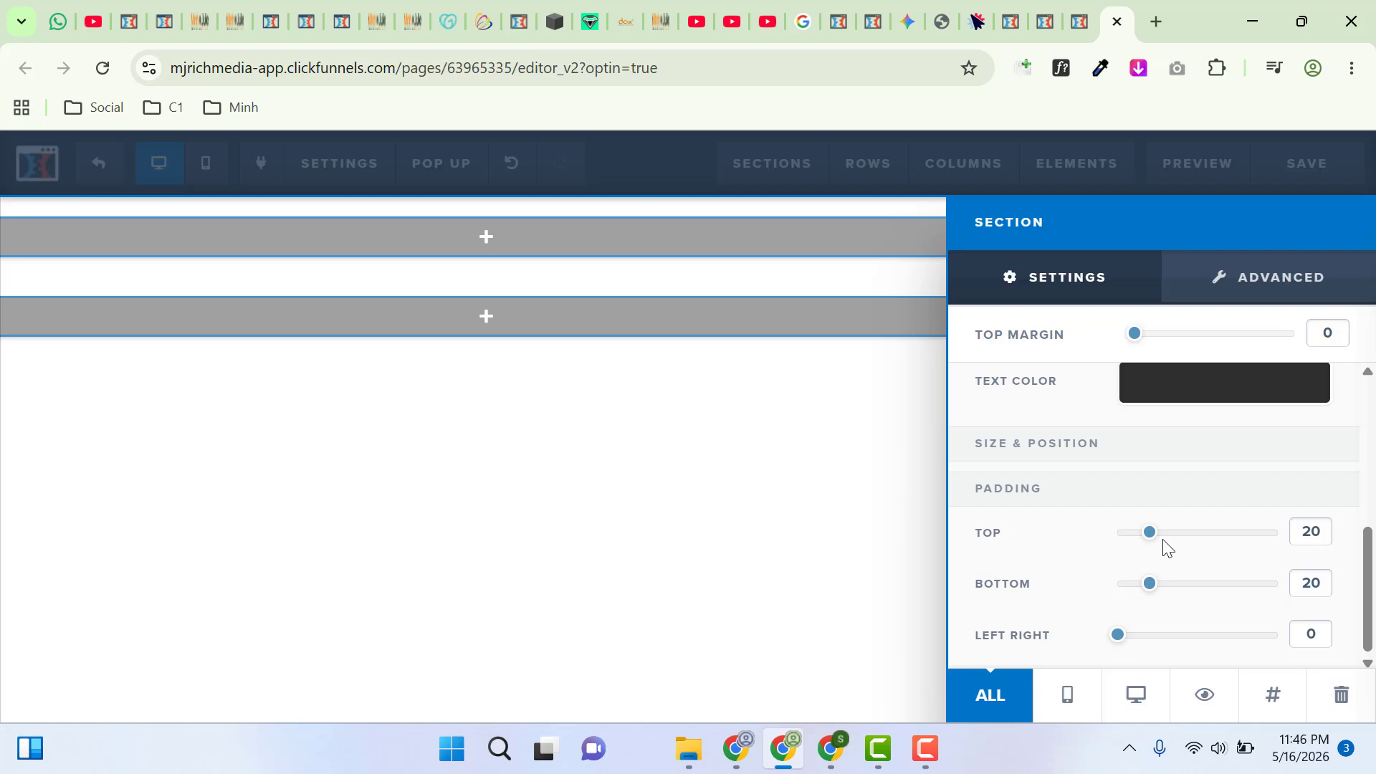
Try a top padding of 25 on the full-width section, and restore it to 20
mouse_move(1150, 538)
left_mouse_down()
mouse_move(1182, 536)
mouse_move(1159, 541)
left_mouse_up()
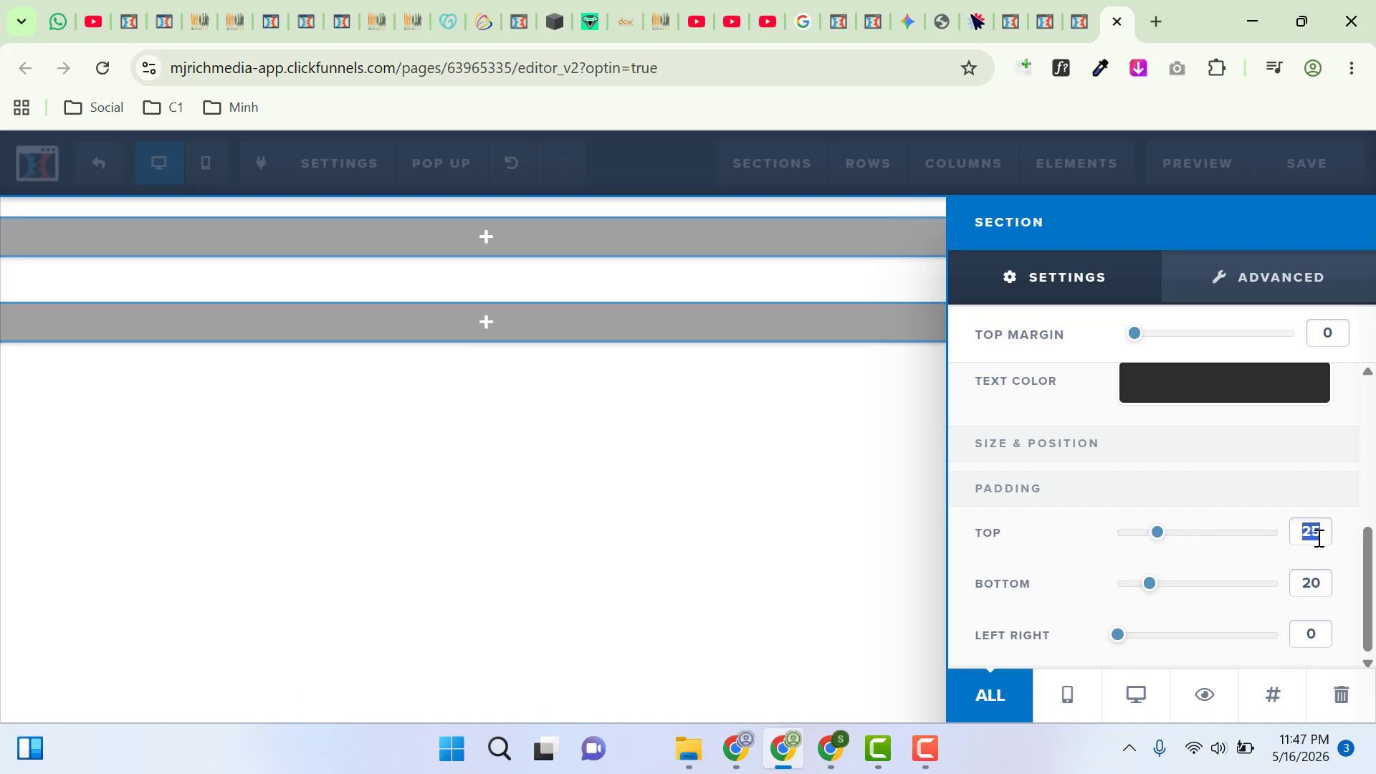
type("20")
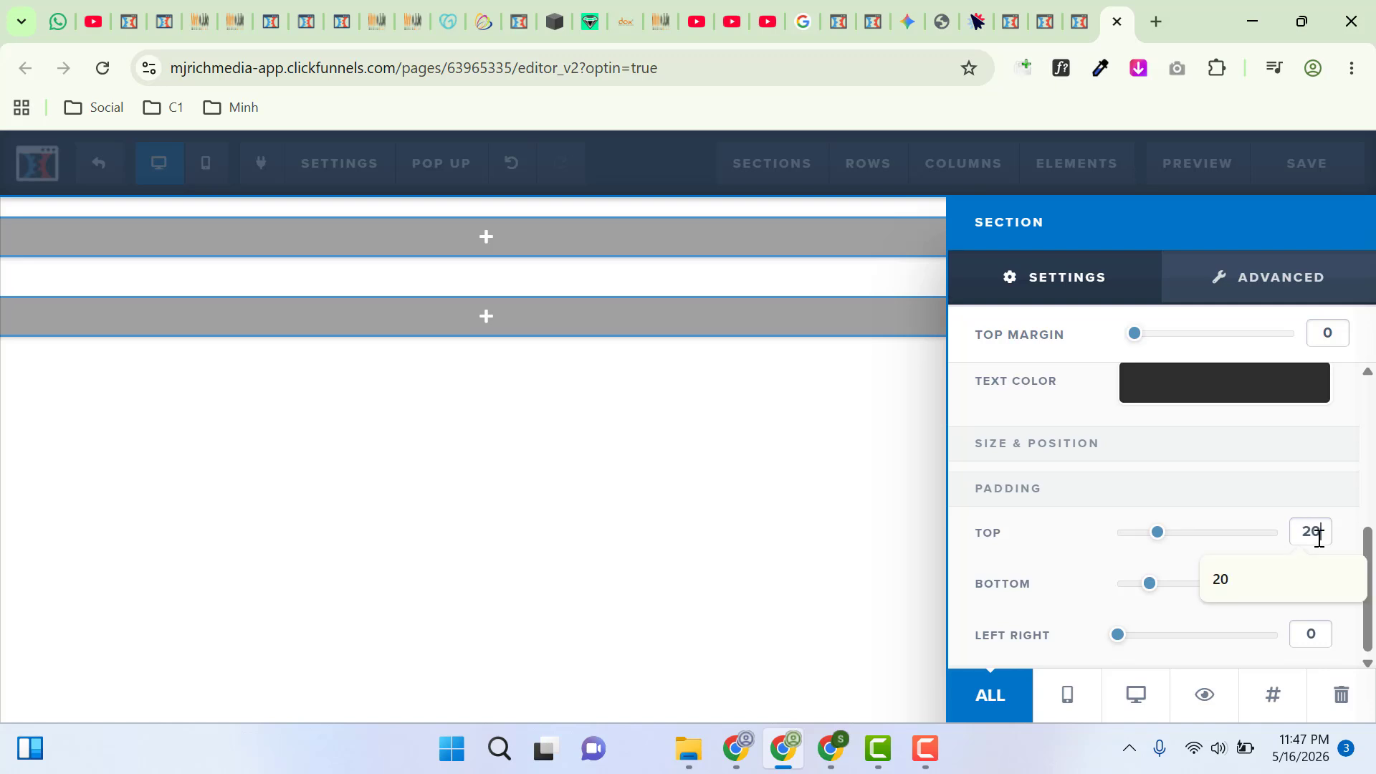
left_click(1066, 560)
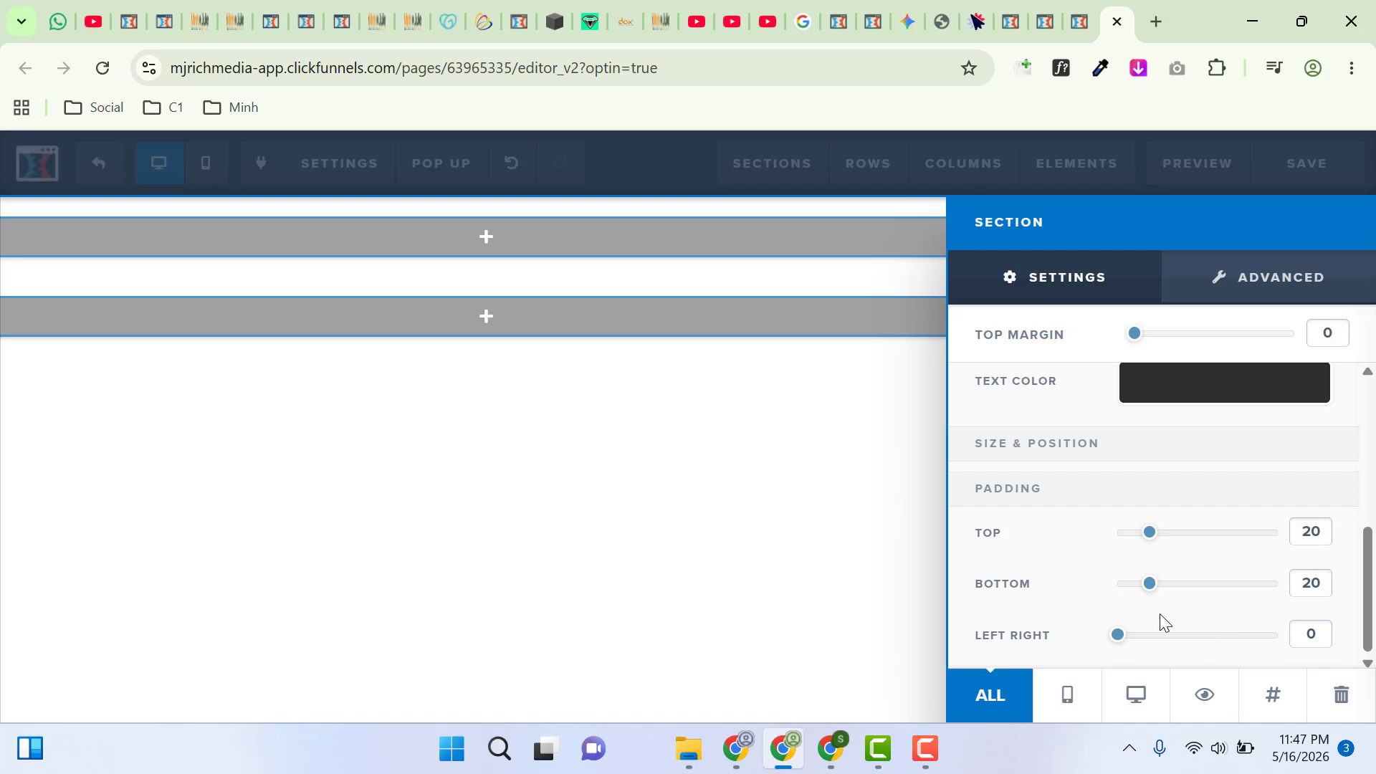
Try mobile-only visibility for the full-width section, switch it to desktop only, and view its CSS info
left_click(1065, 707)
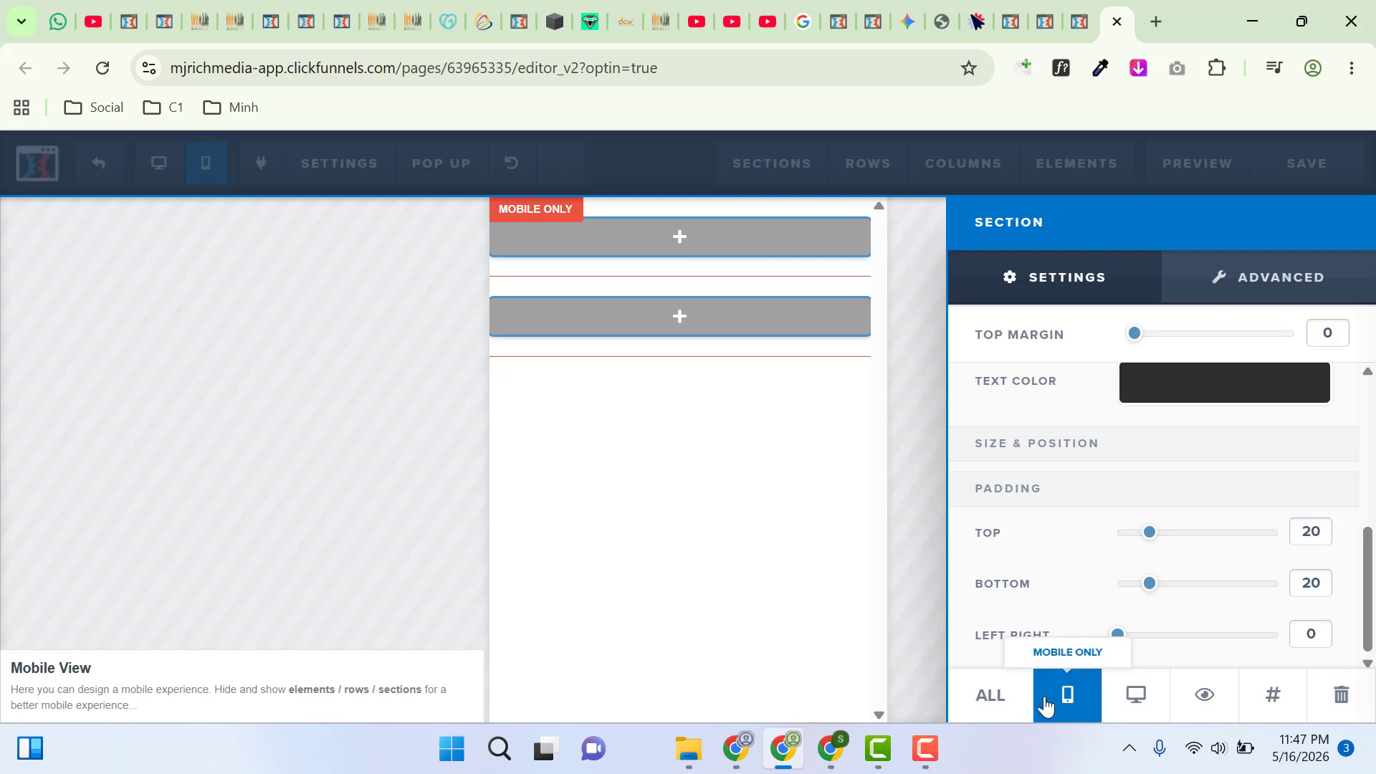
left_click(1123, 701)
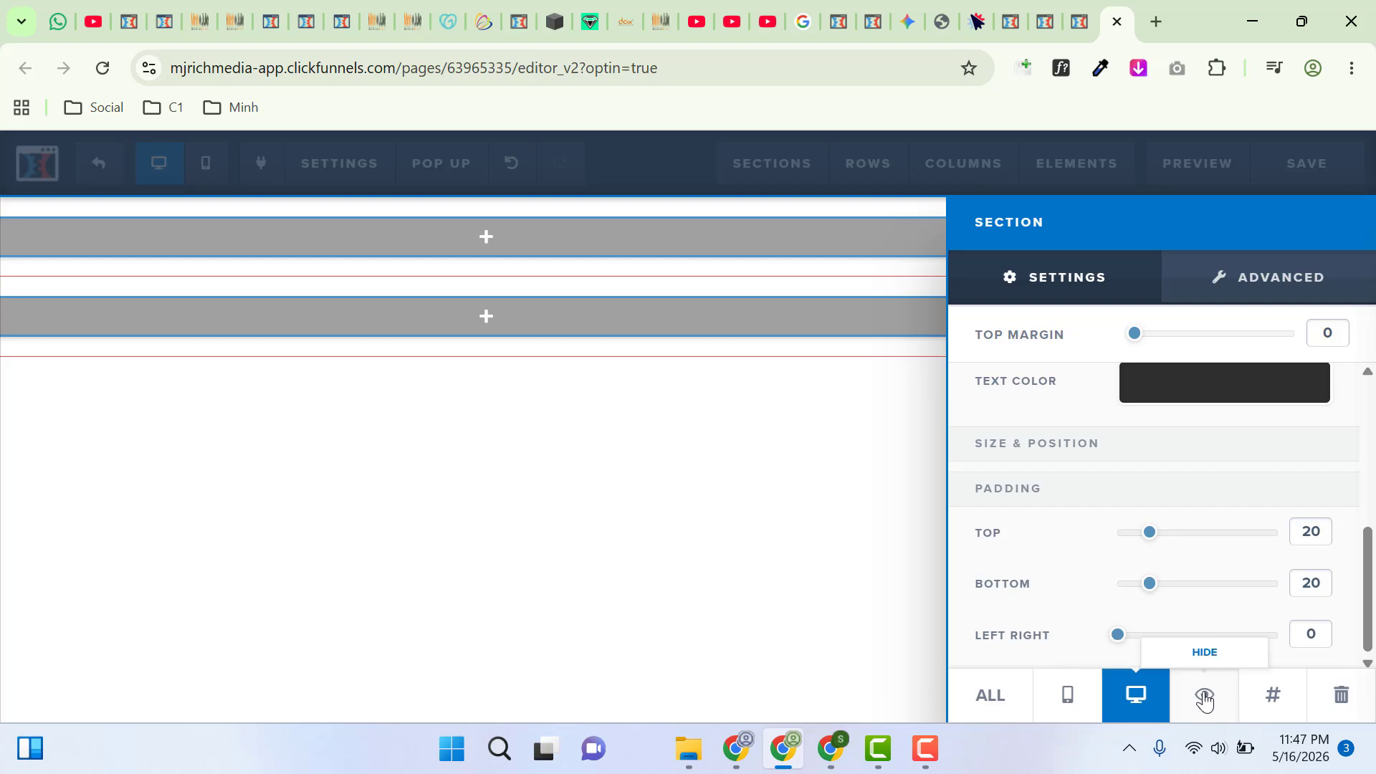
left_click(1275, 704)
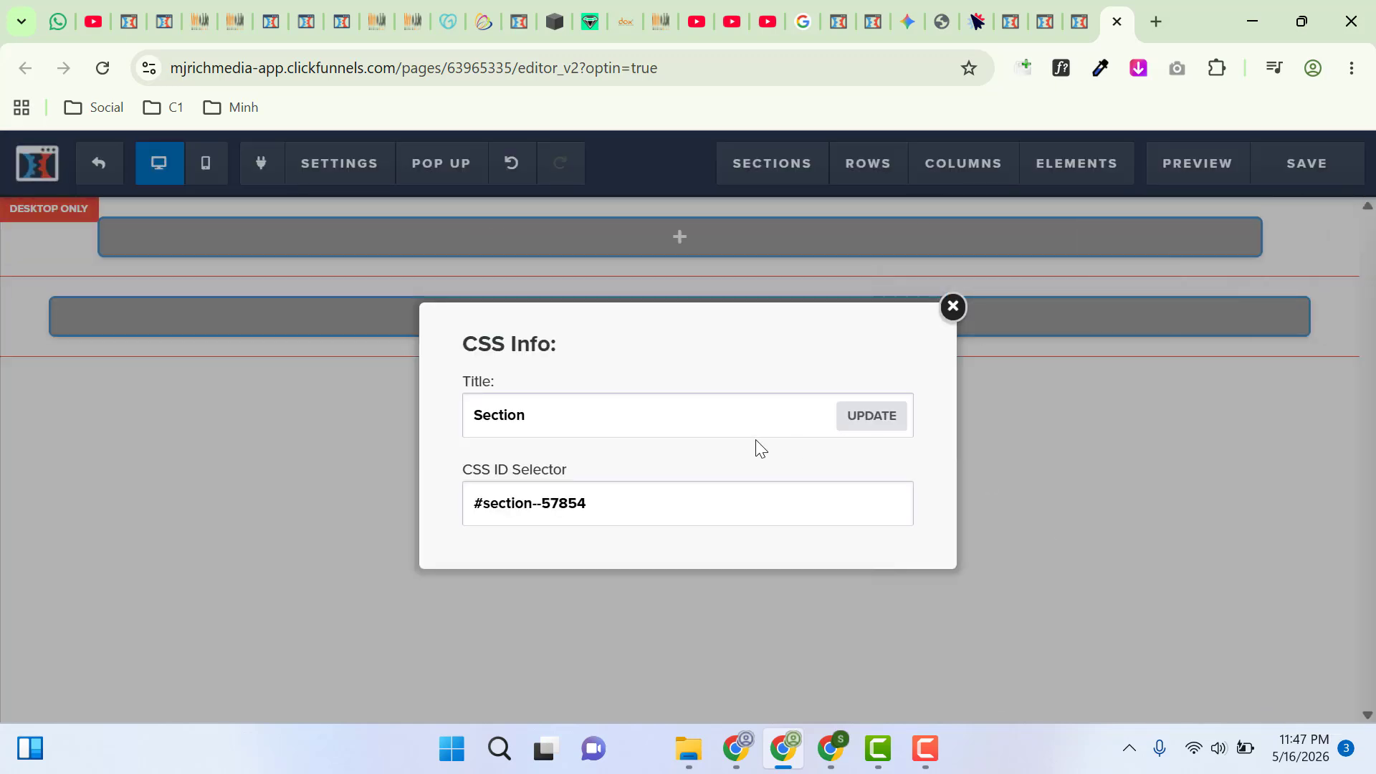
left_click(951, 308)
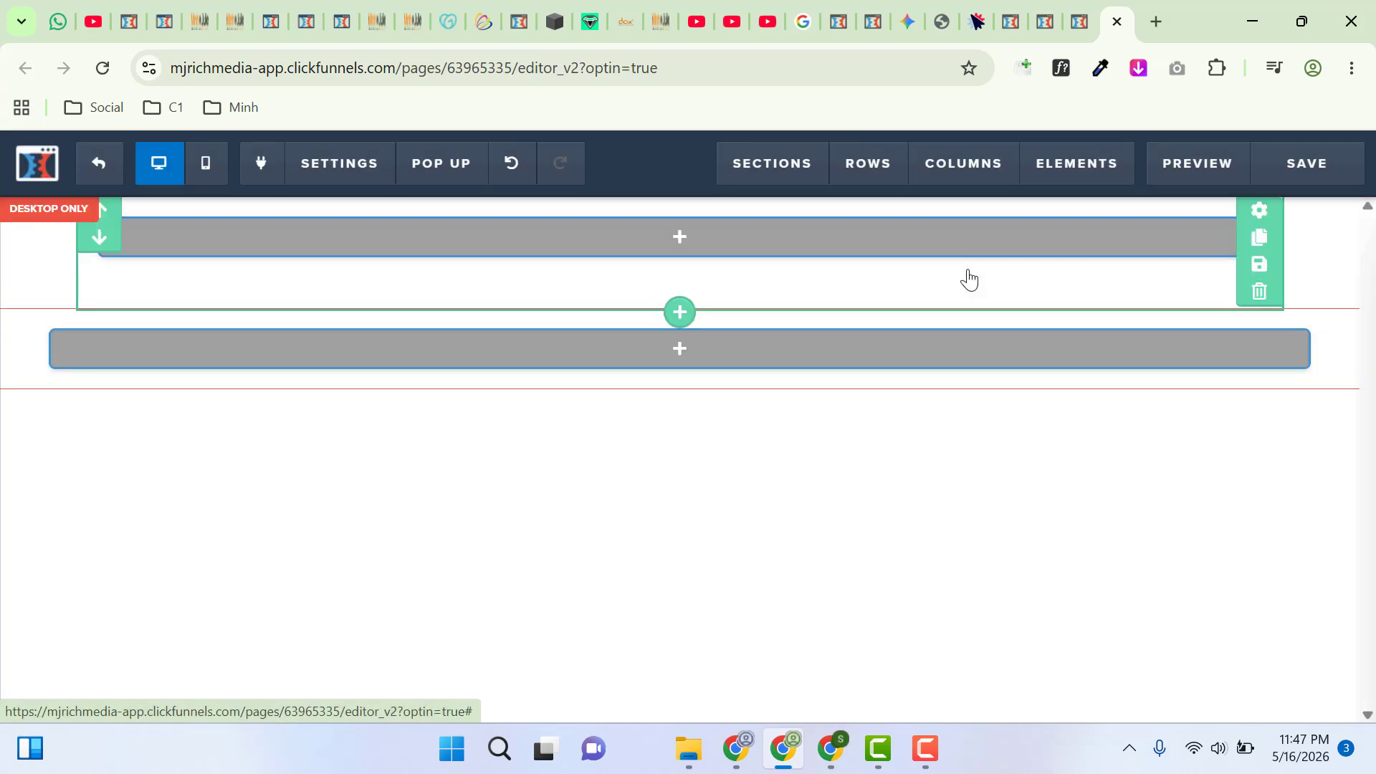
View the page's custom CSS editor and close it without adding any styles
mouse_move(337, 166)
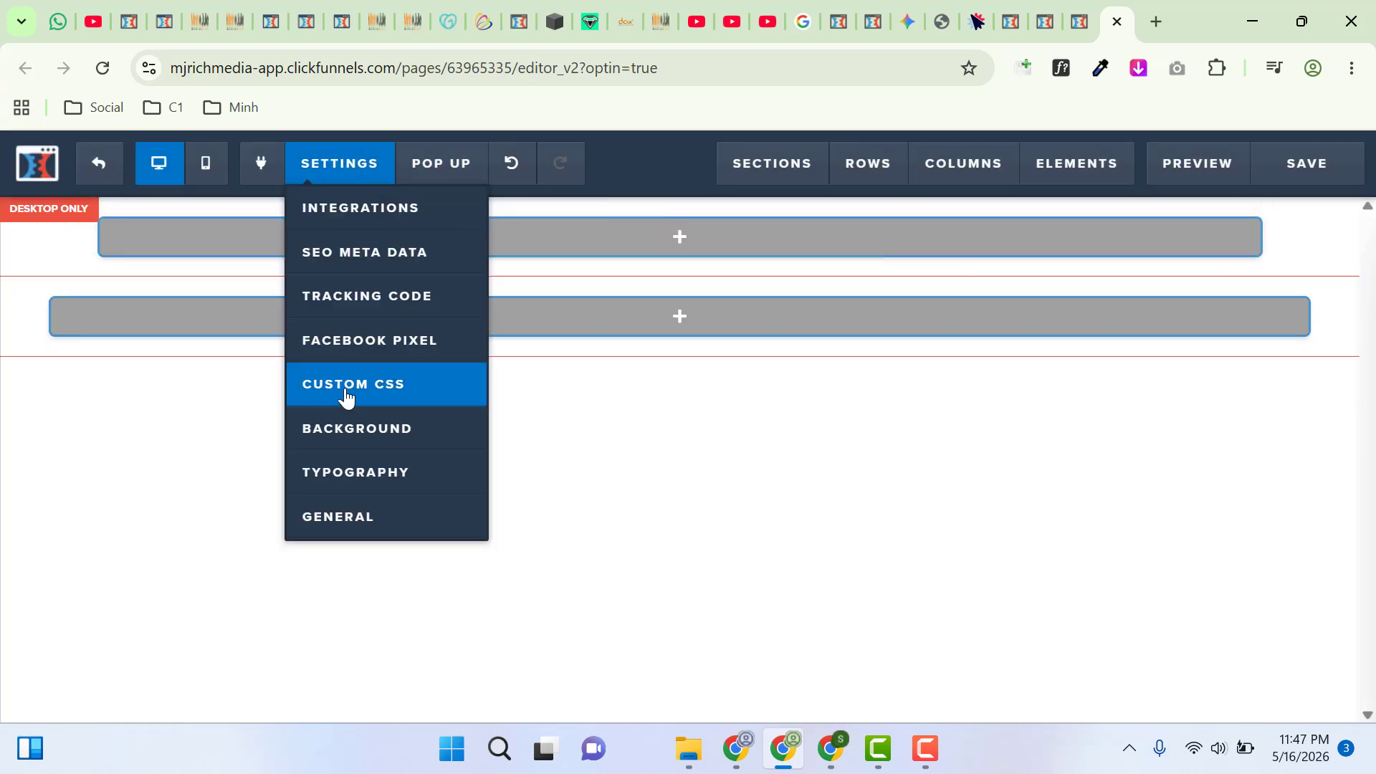
left_click(374, 393)
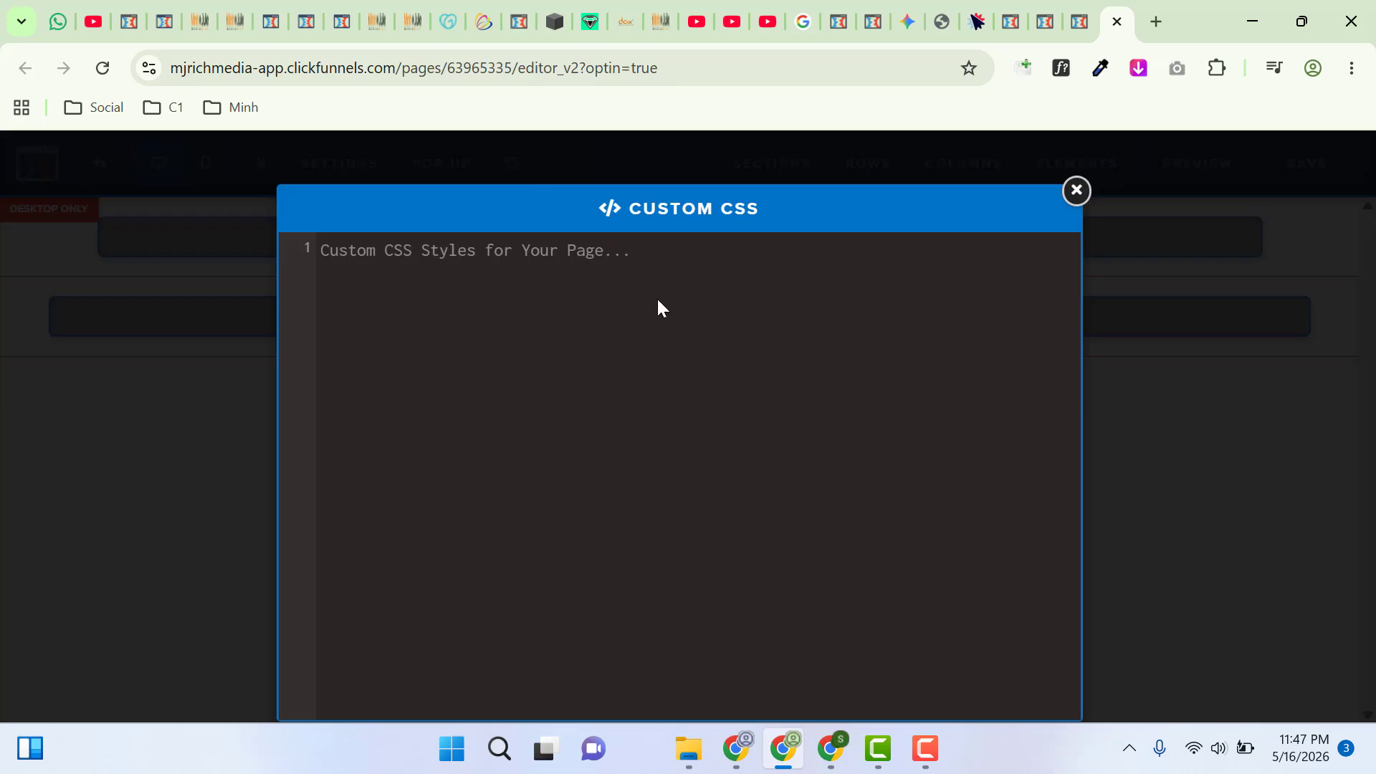
left_click(1075, 191)
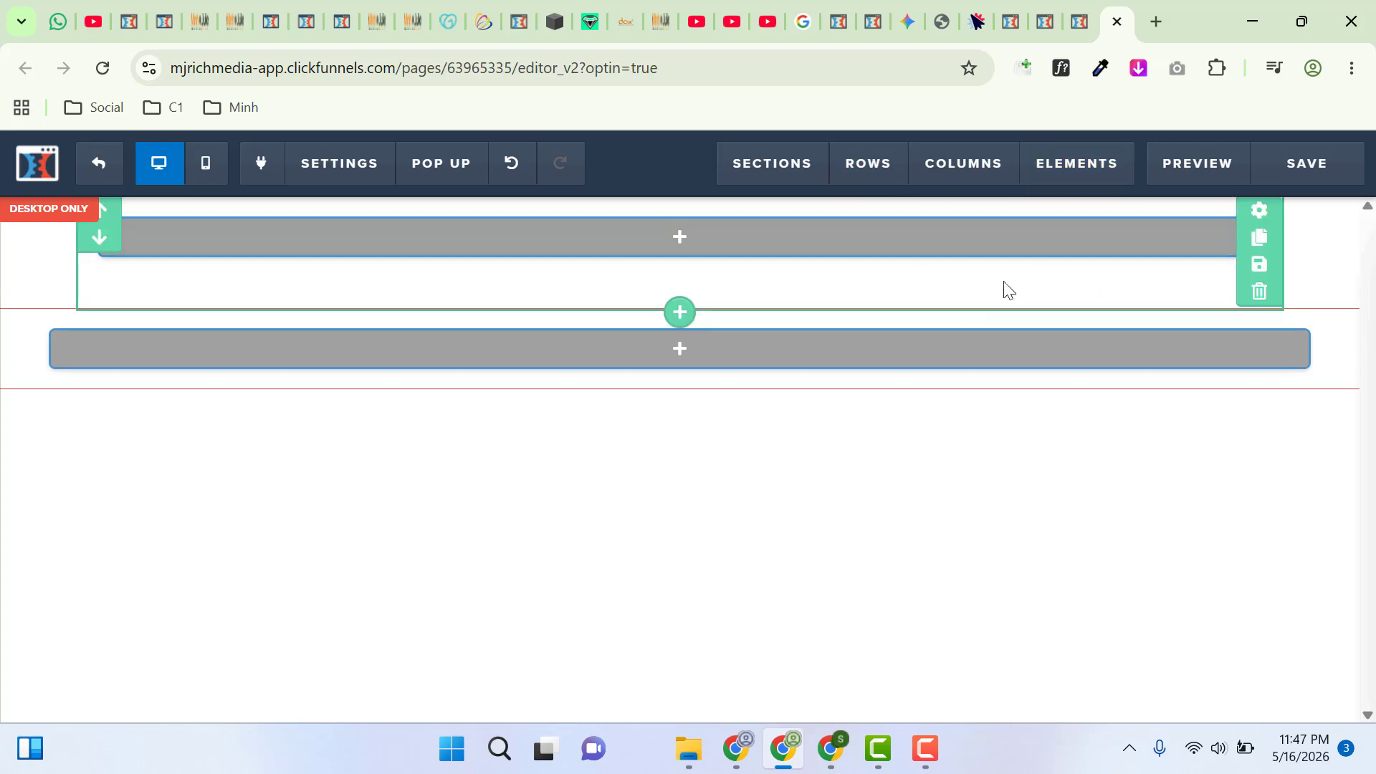
Clone the wide section and delete the copy
mouse_move(1115, 259)
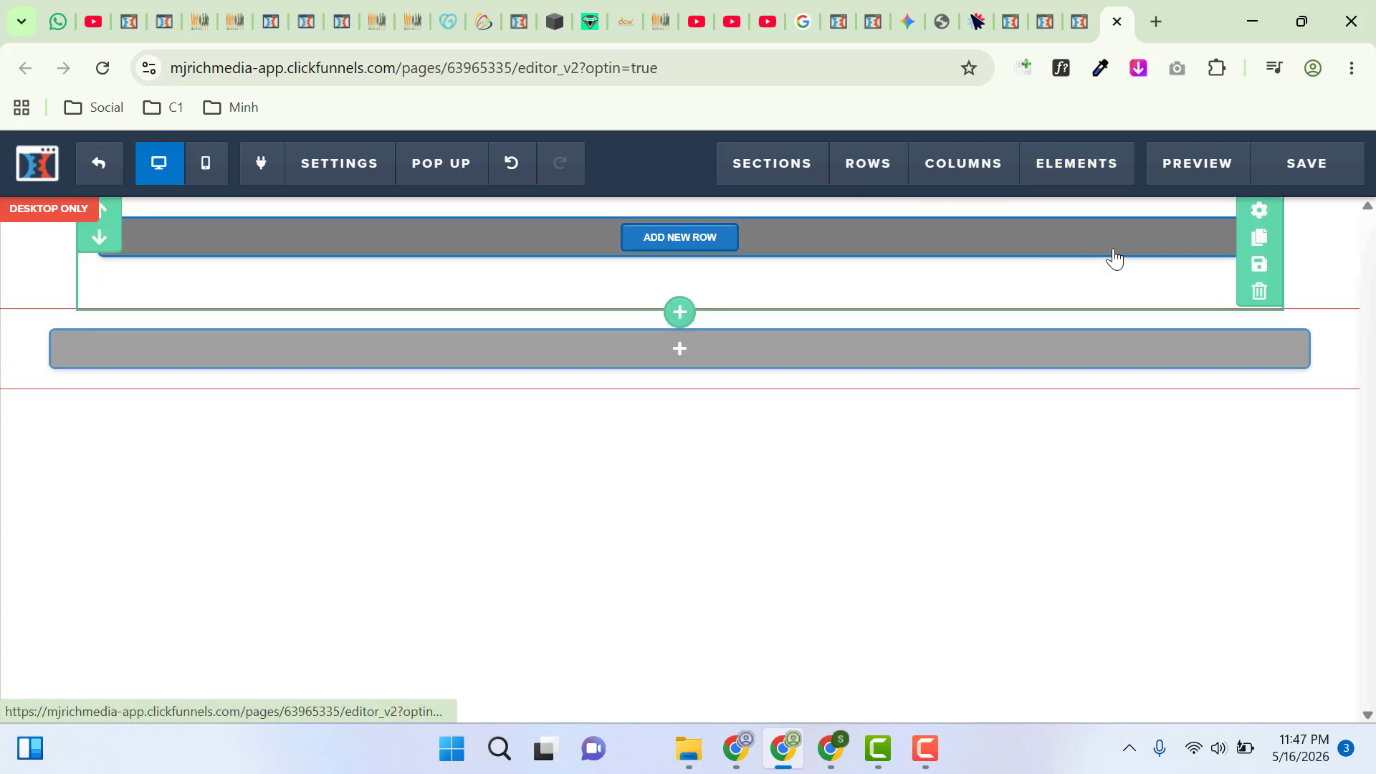
left_click(1259, 245)
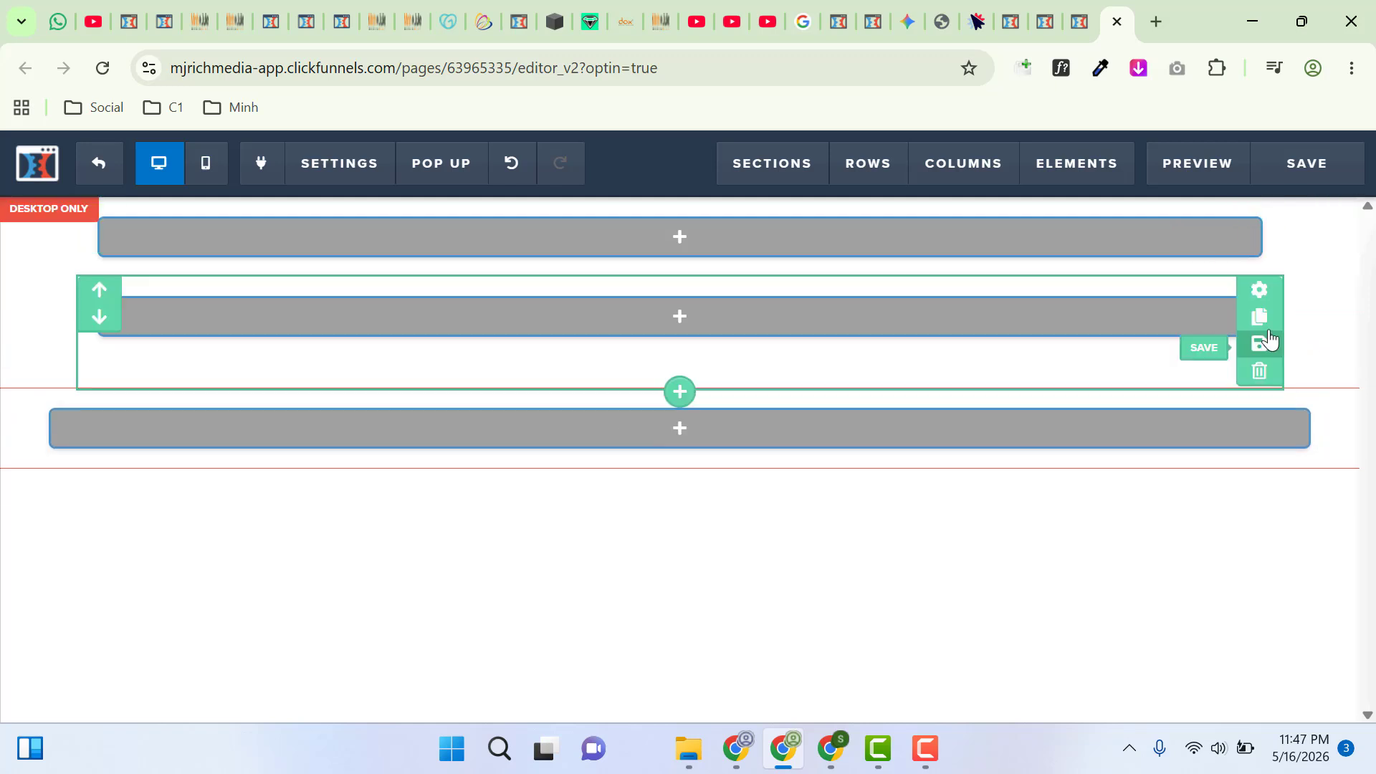
left_click(1259, 372)
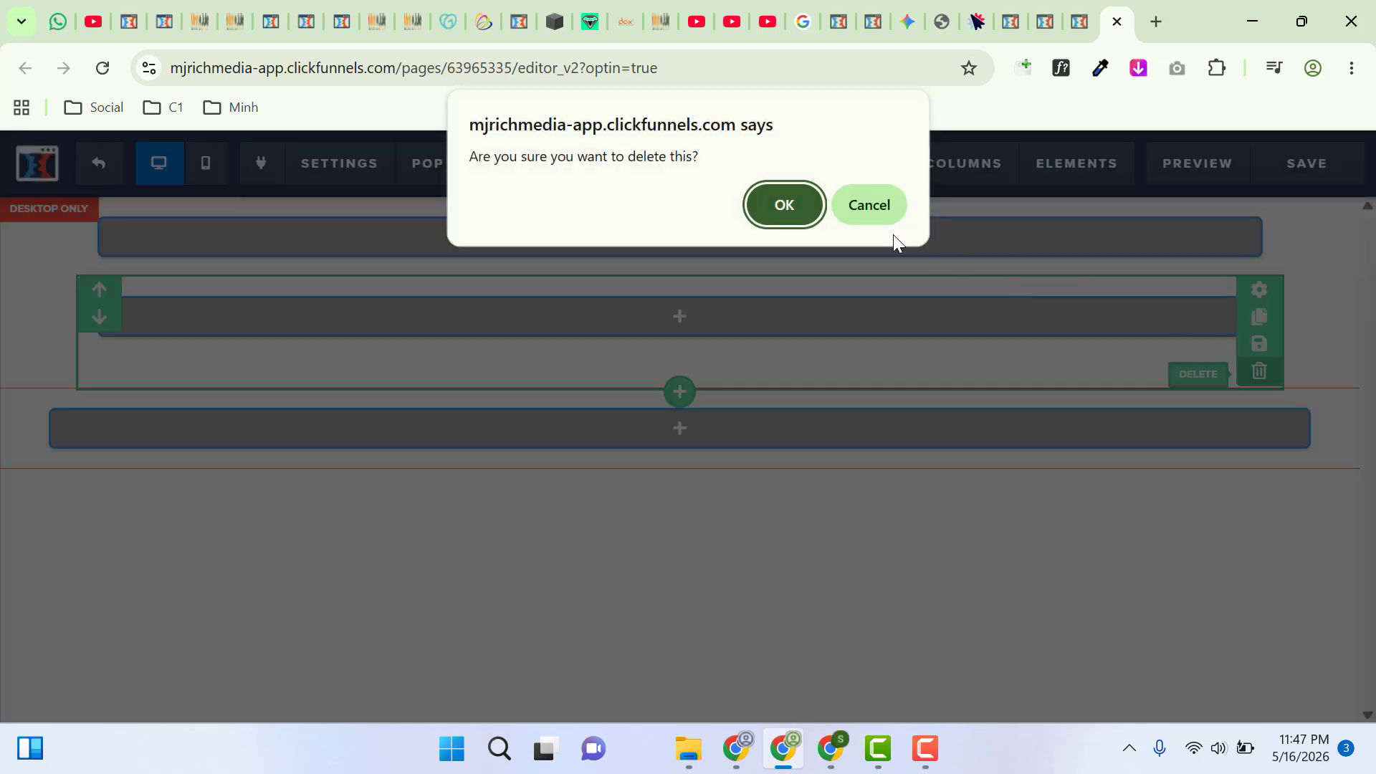
left_click(781, 205)
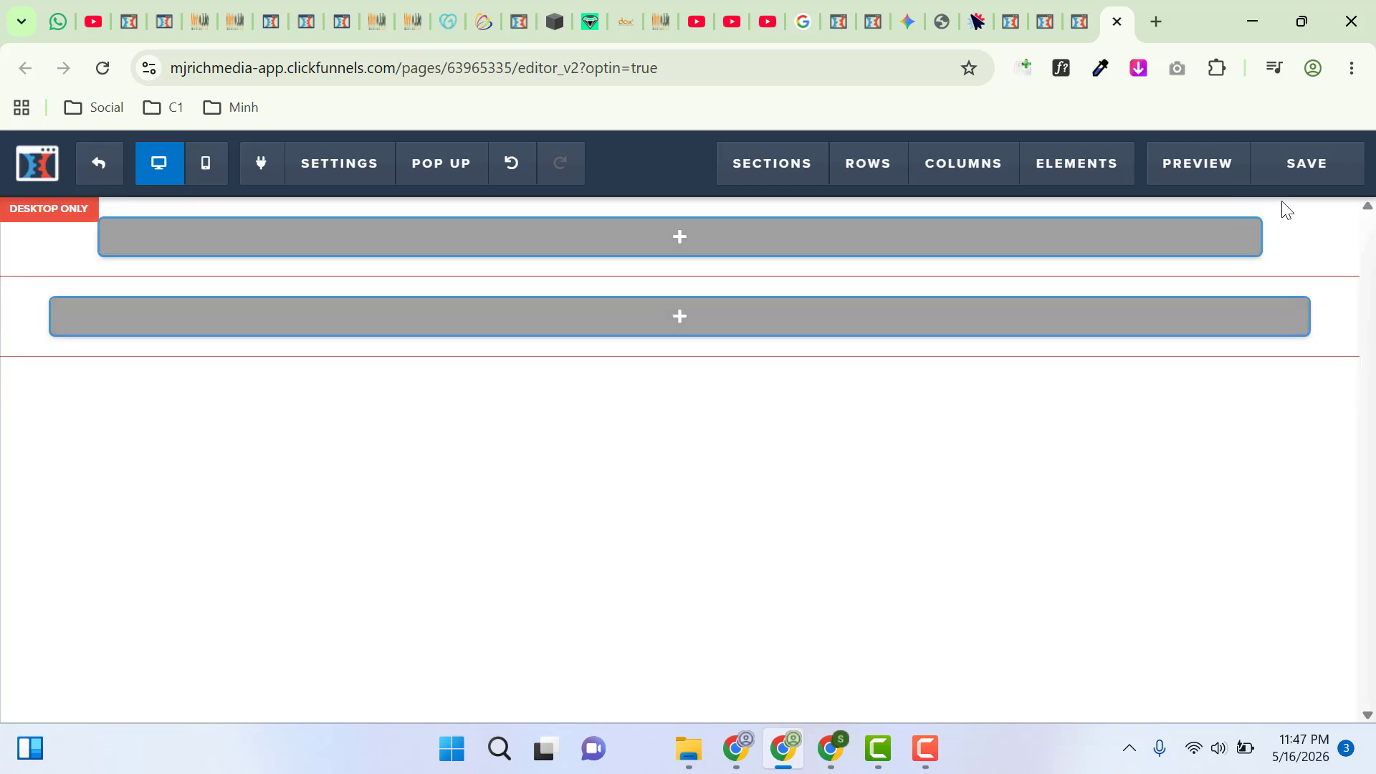
Delete the remaining wide section and add a one-column row to the full-width section
left_click(1260, 292)
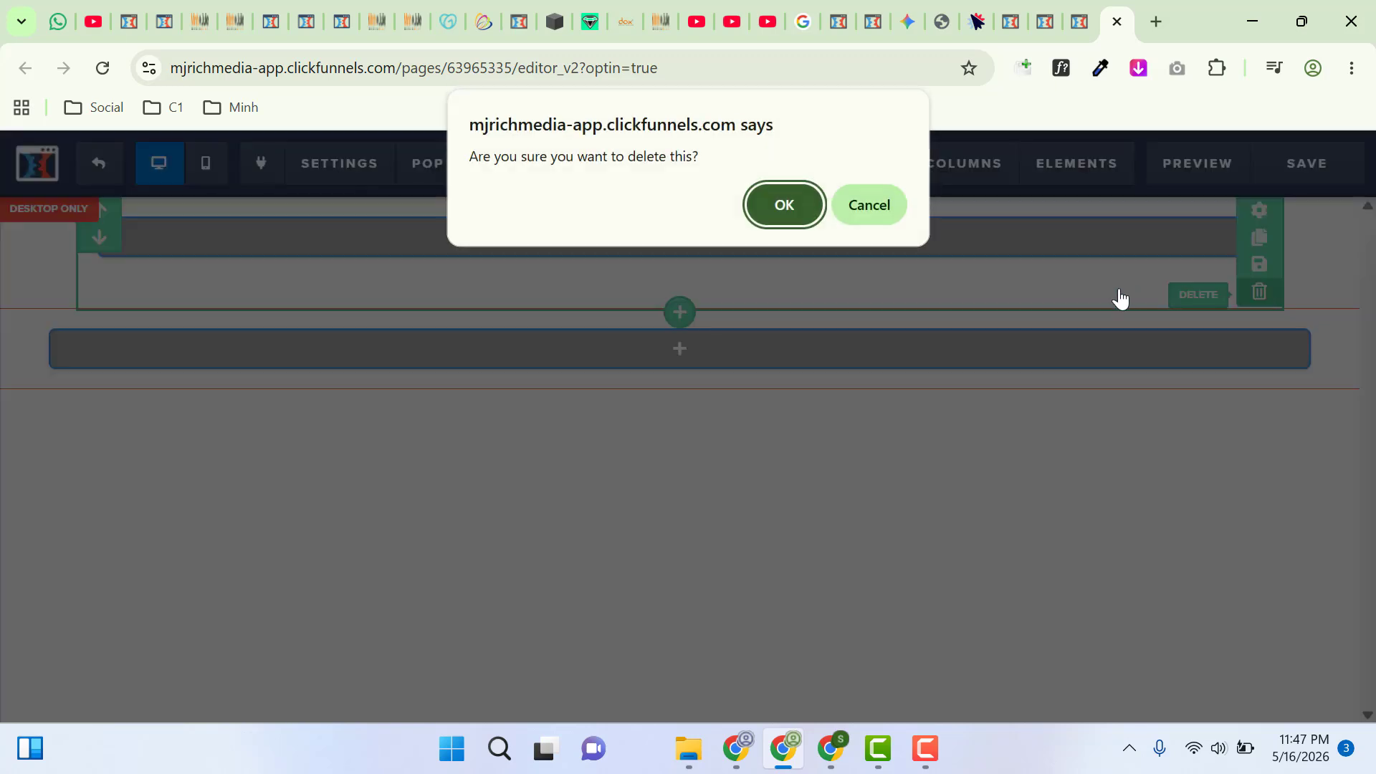
left_click(806, 202)
mouse_move(684, 245)
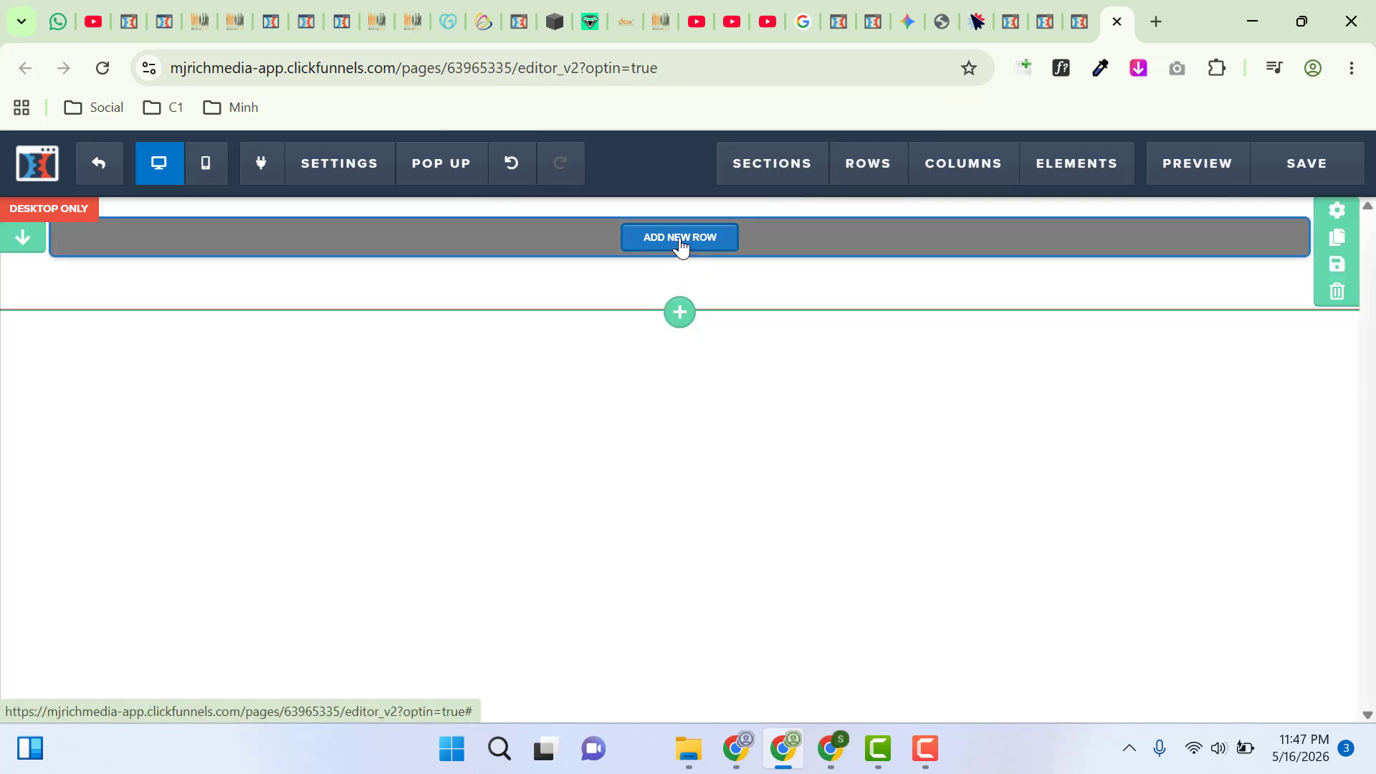
left_click(680, 239)
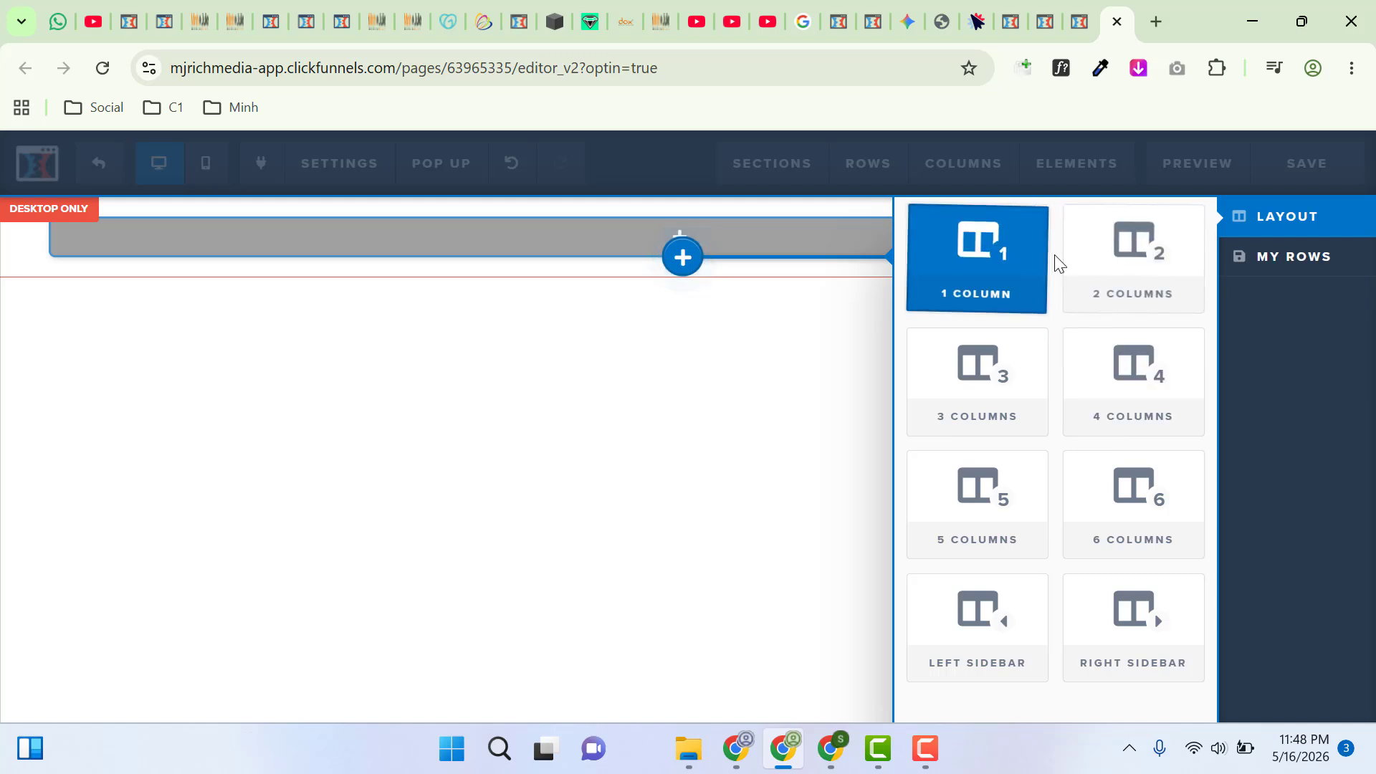
left_click(995, 285)
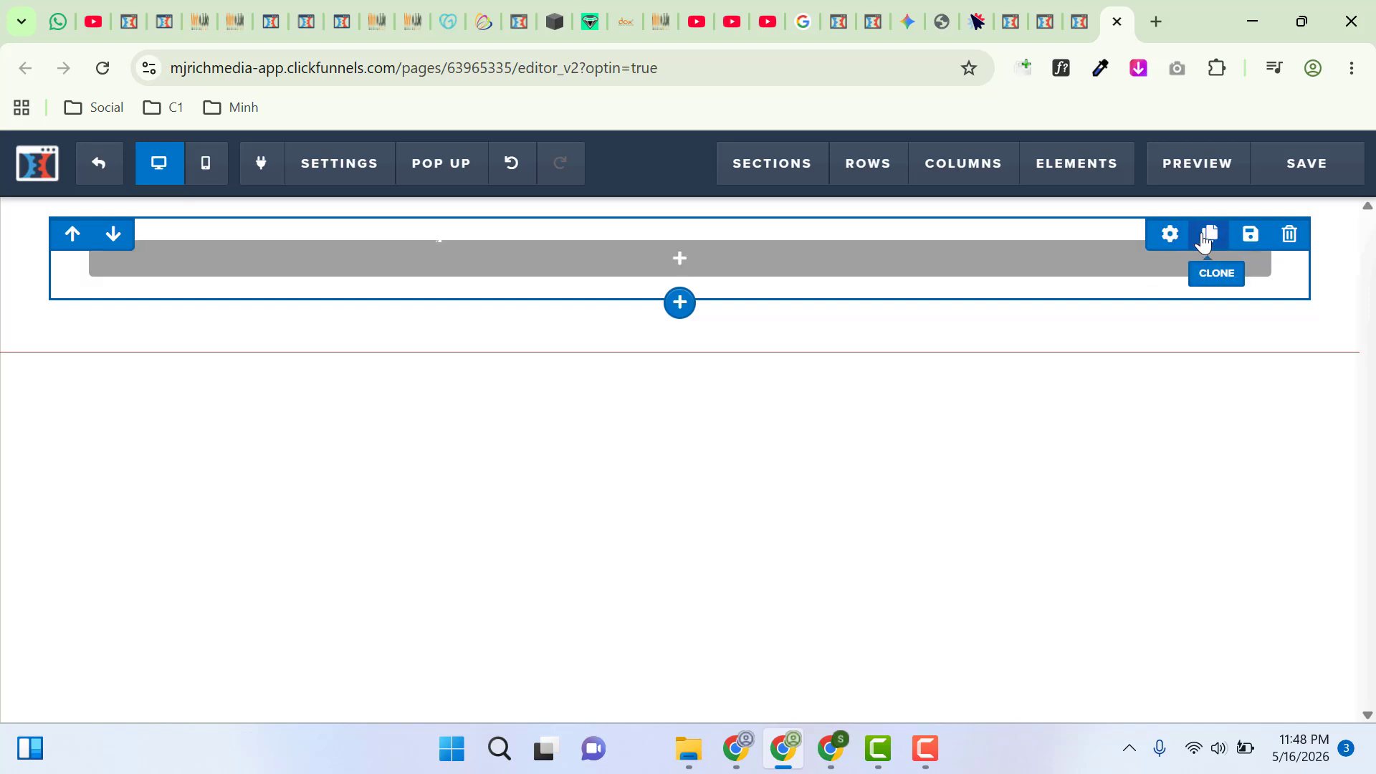
mouse_move(799, 175)
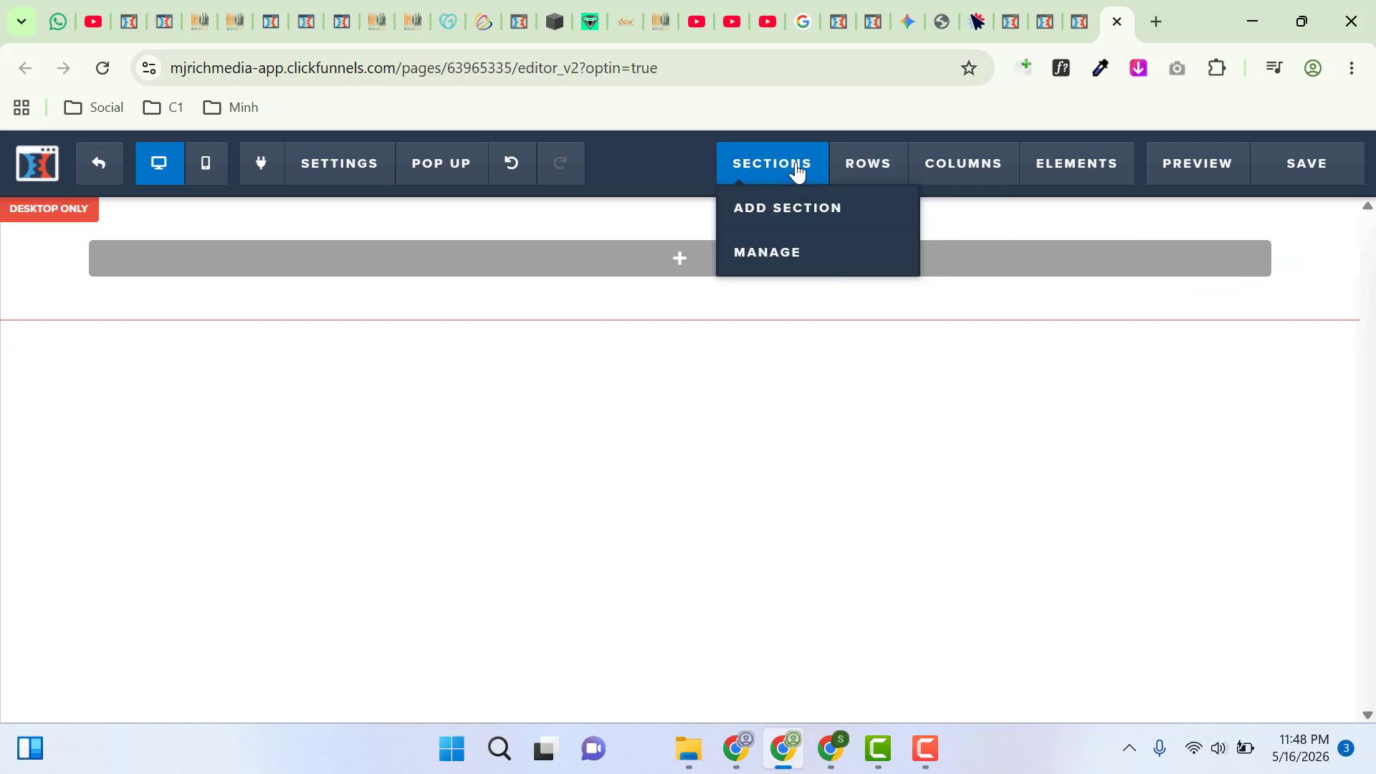
mouse_move(868, 164)
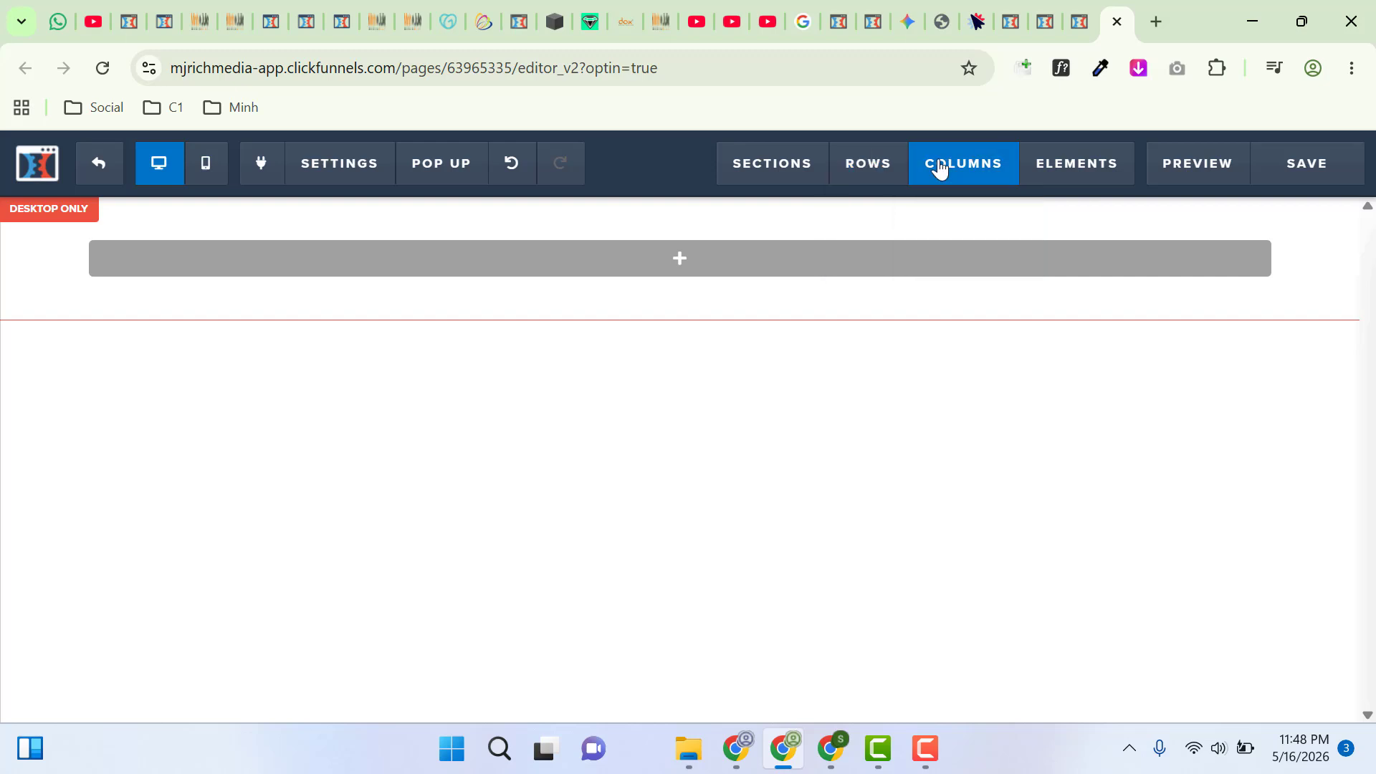
mouse_move(1066, 163)
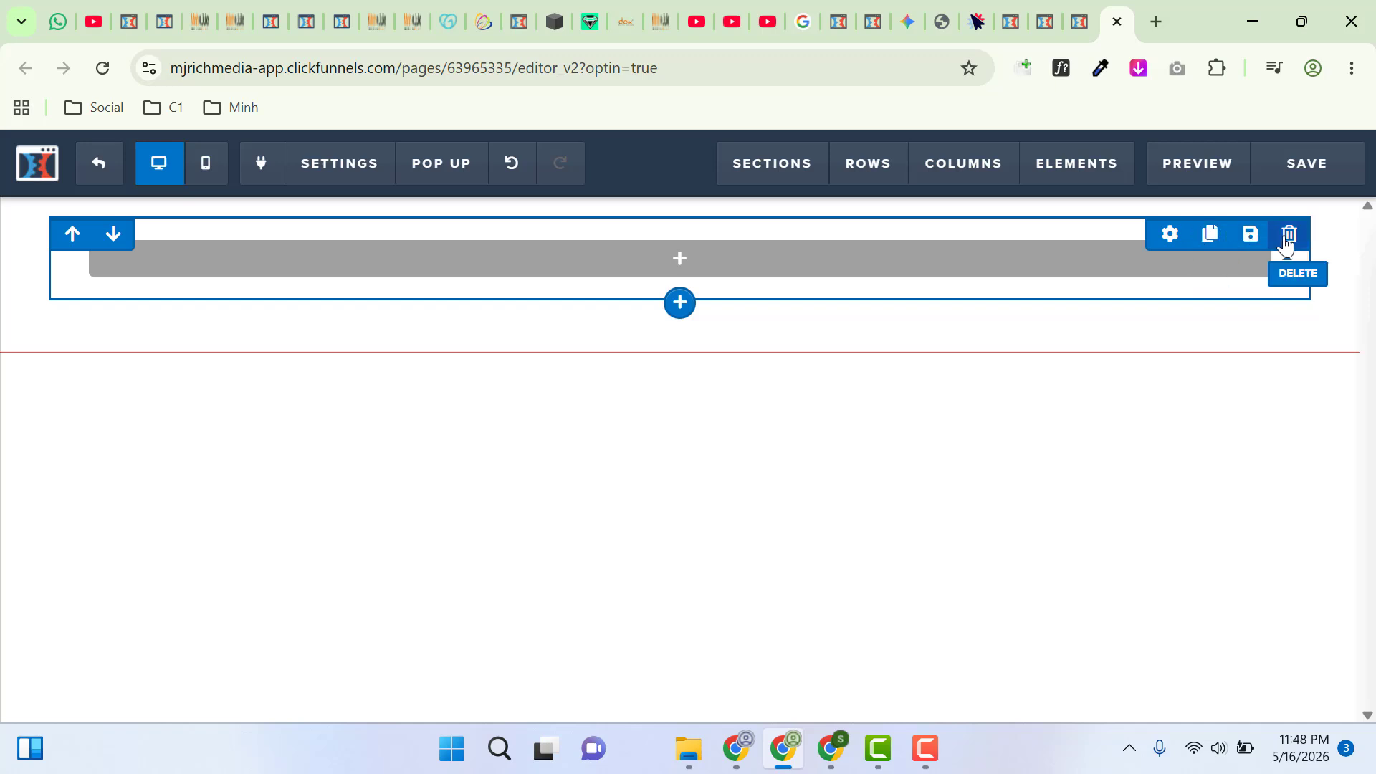
Browse the available elements and add a Headline element to the one-column row
left_click(692, 264)
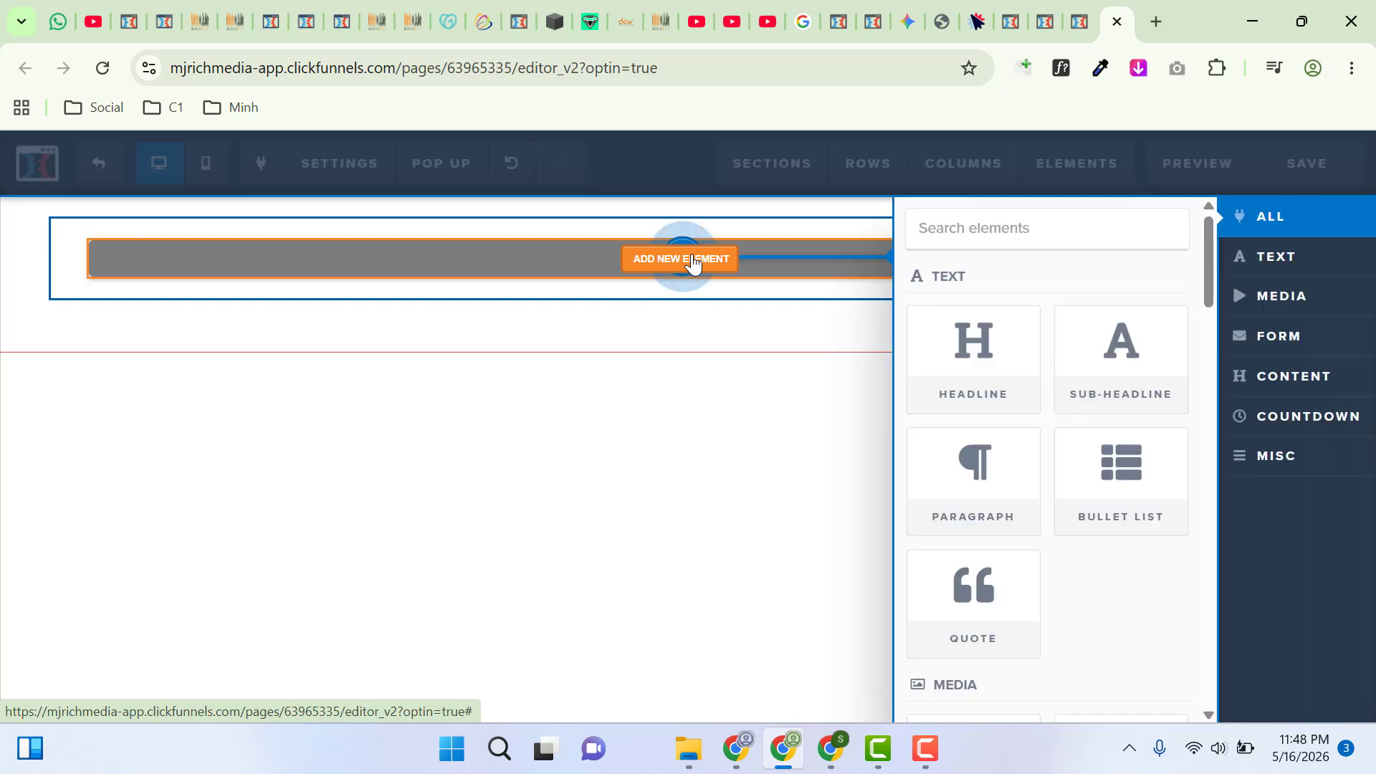
left_click_drag(1209, 253, 1199, 669)
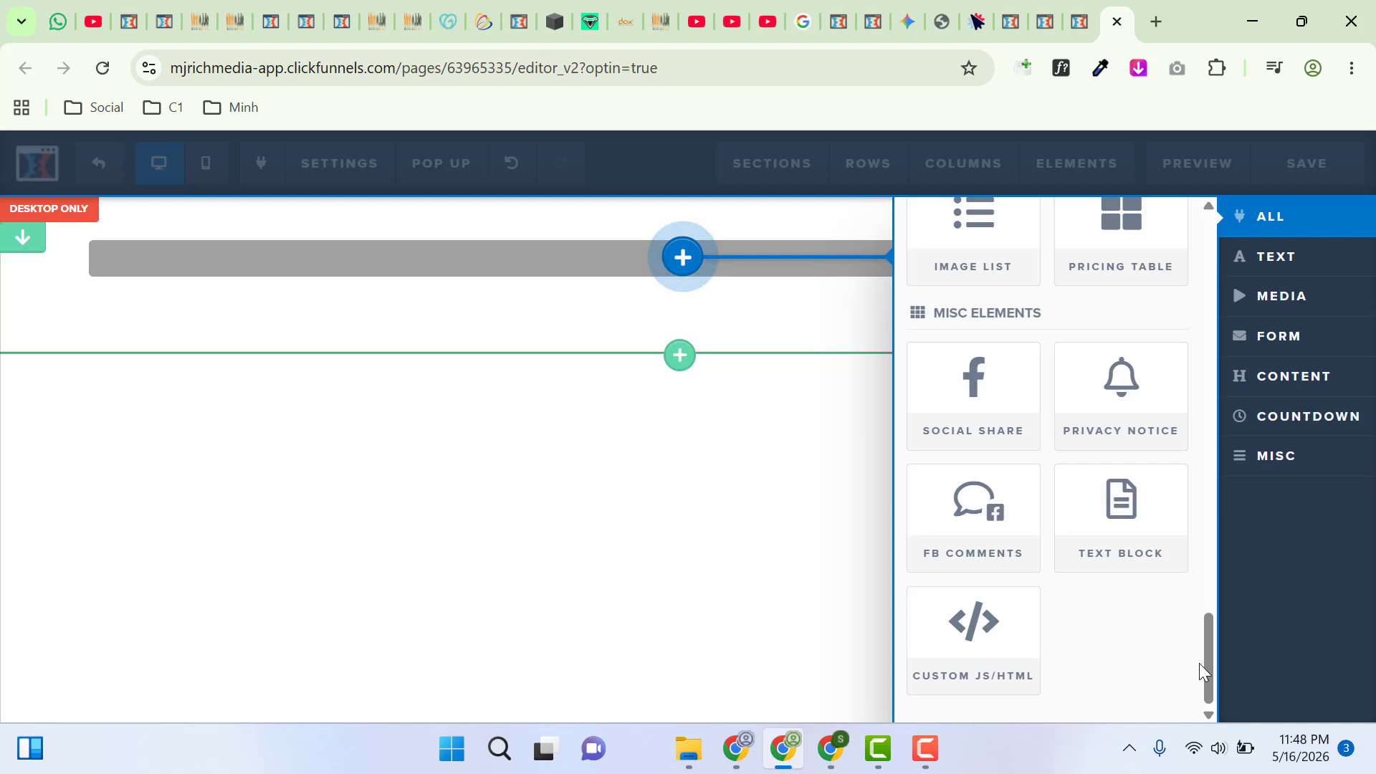
left_click_drag(1207, 670, 1168, 267)
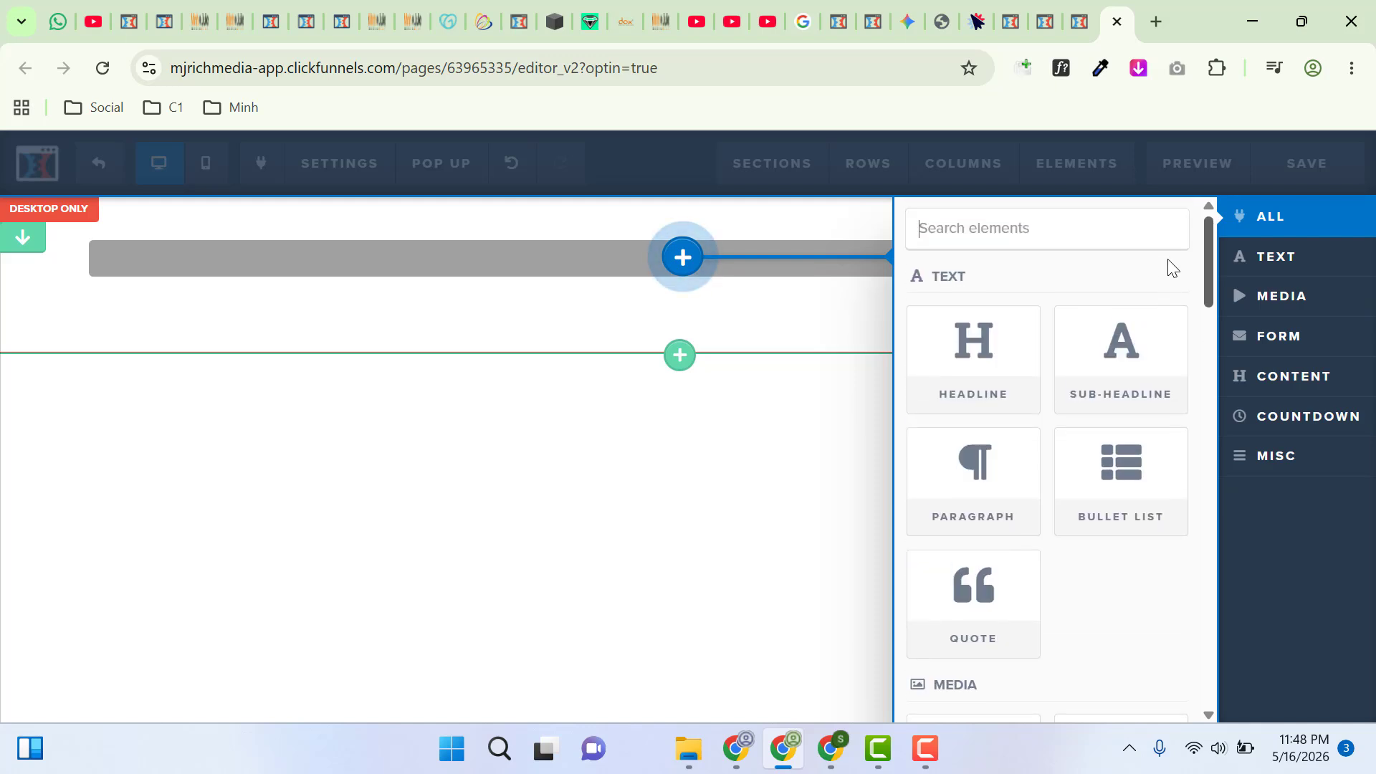
left_click(960, 372)
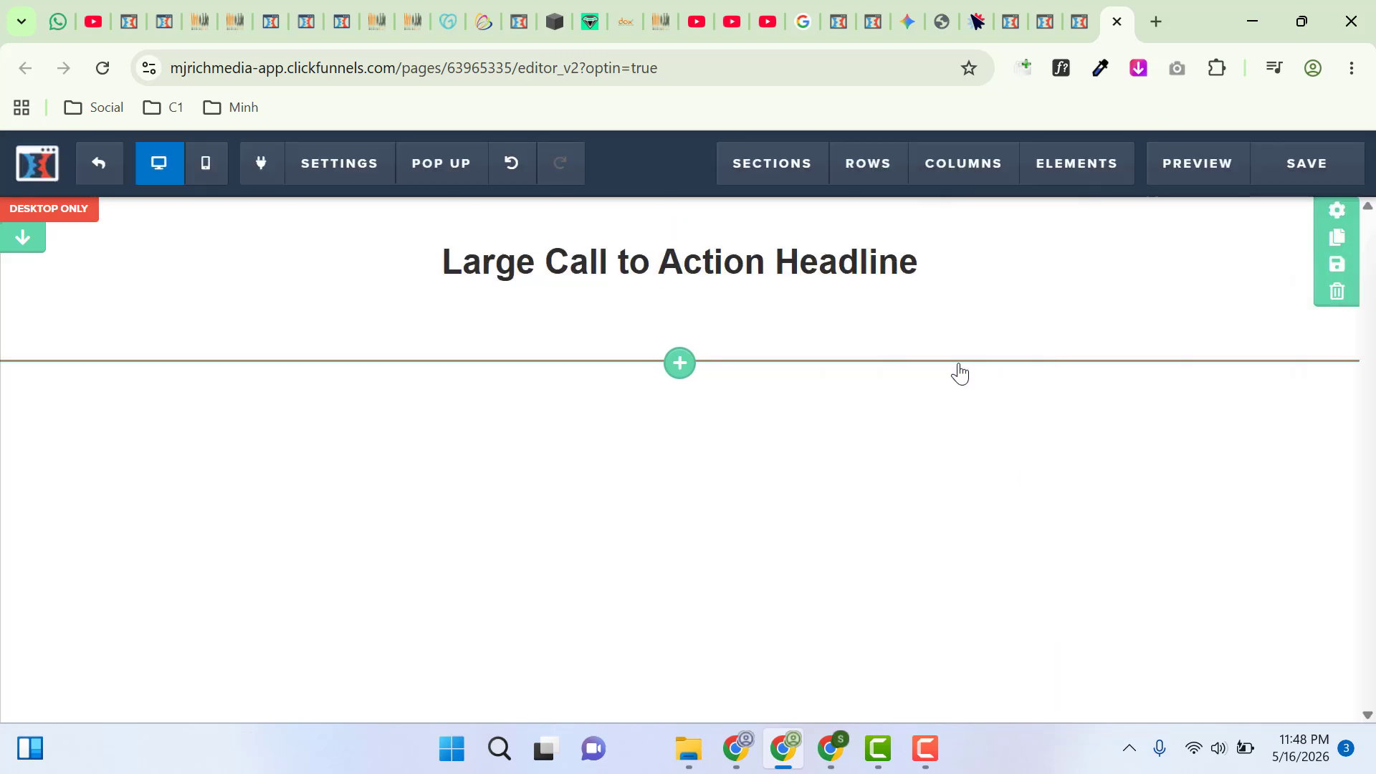
Replace the headline's placeholder text with "Enable Website Design"
left_click(755, 261)
double_click(756, 261)
triple_click(755, 261)
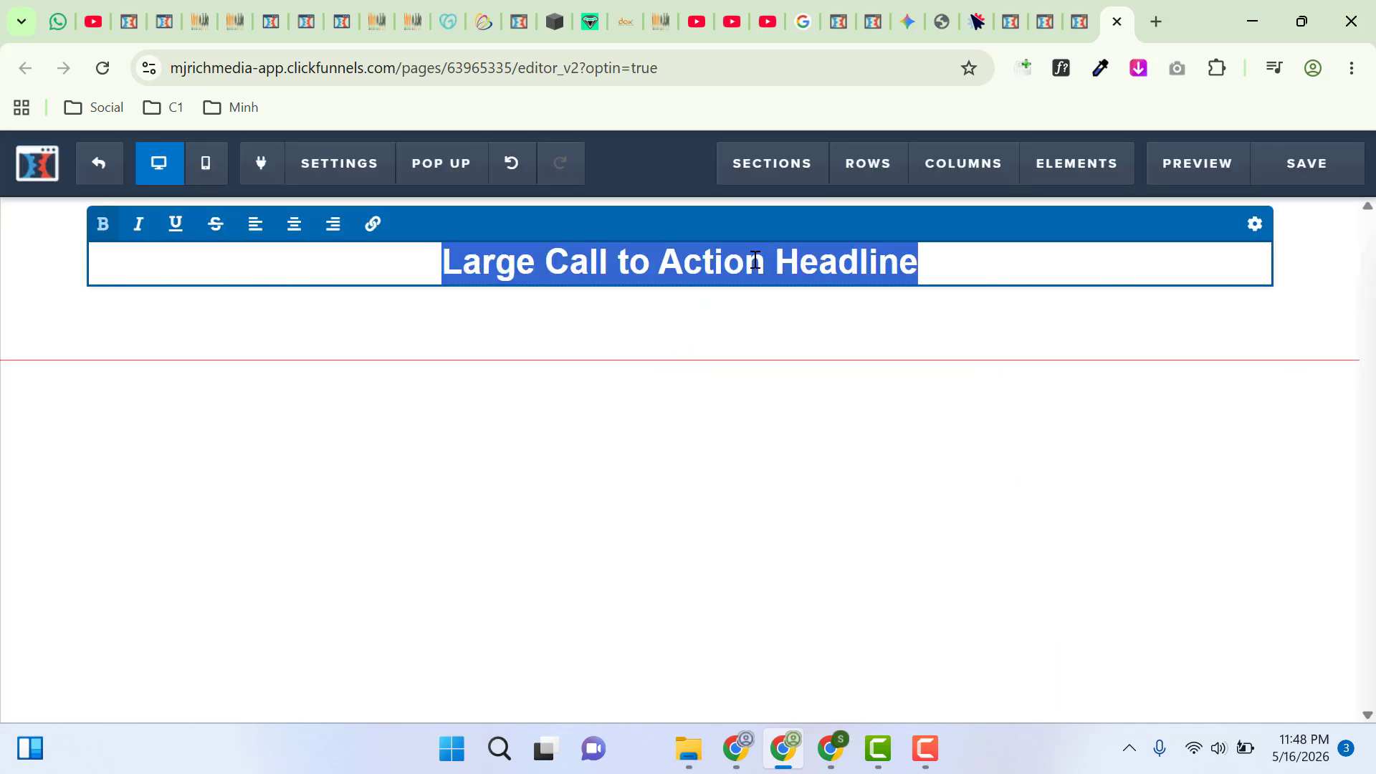
key("BackSpace")
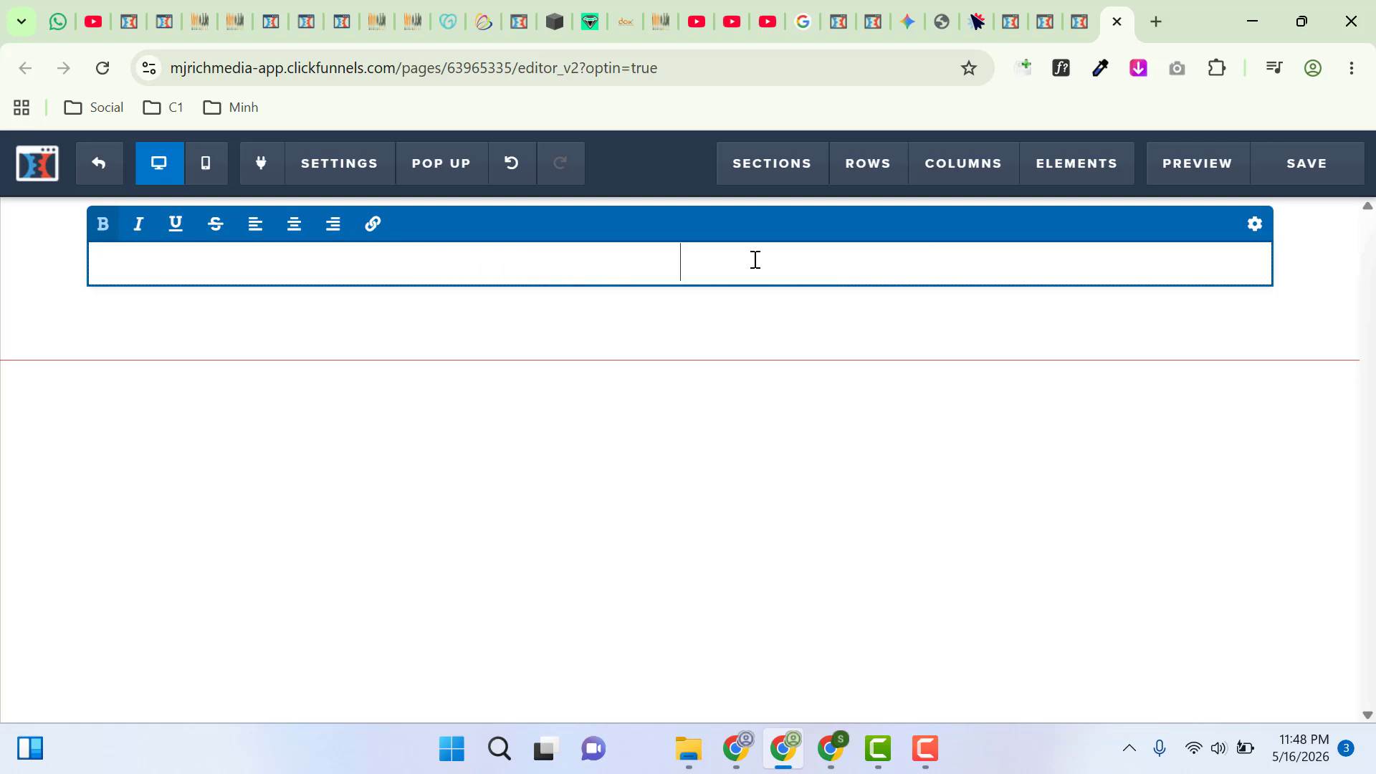
type("Enable Websi")
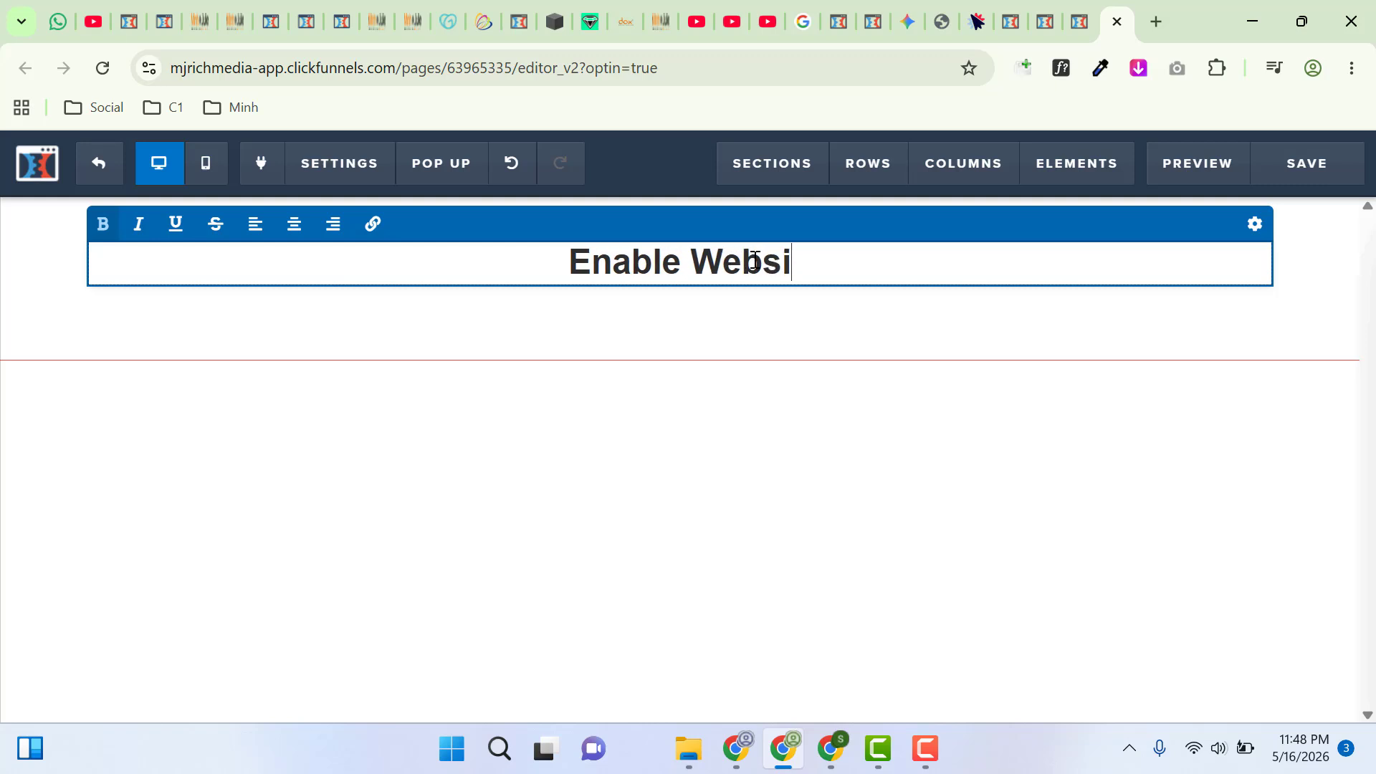
type("te Design")
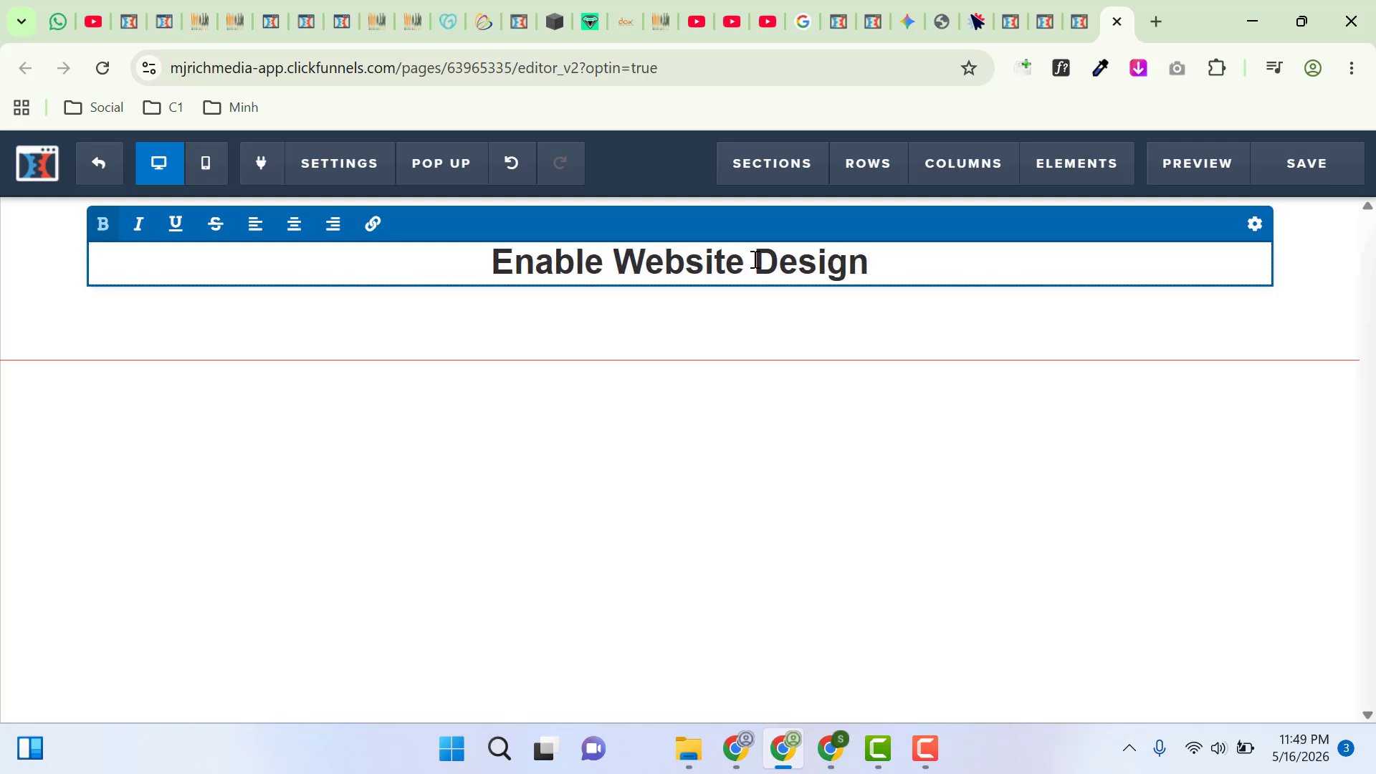
left_click(623, 452)
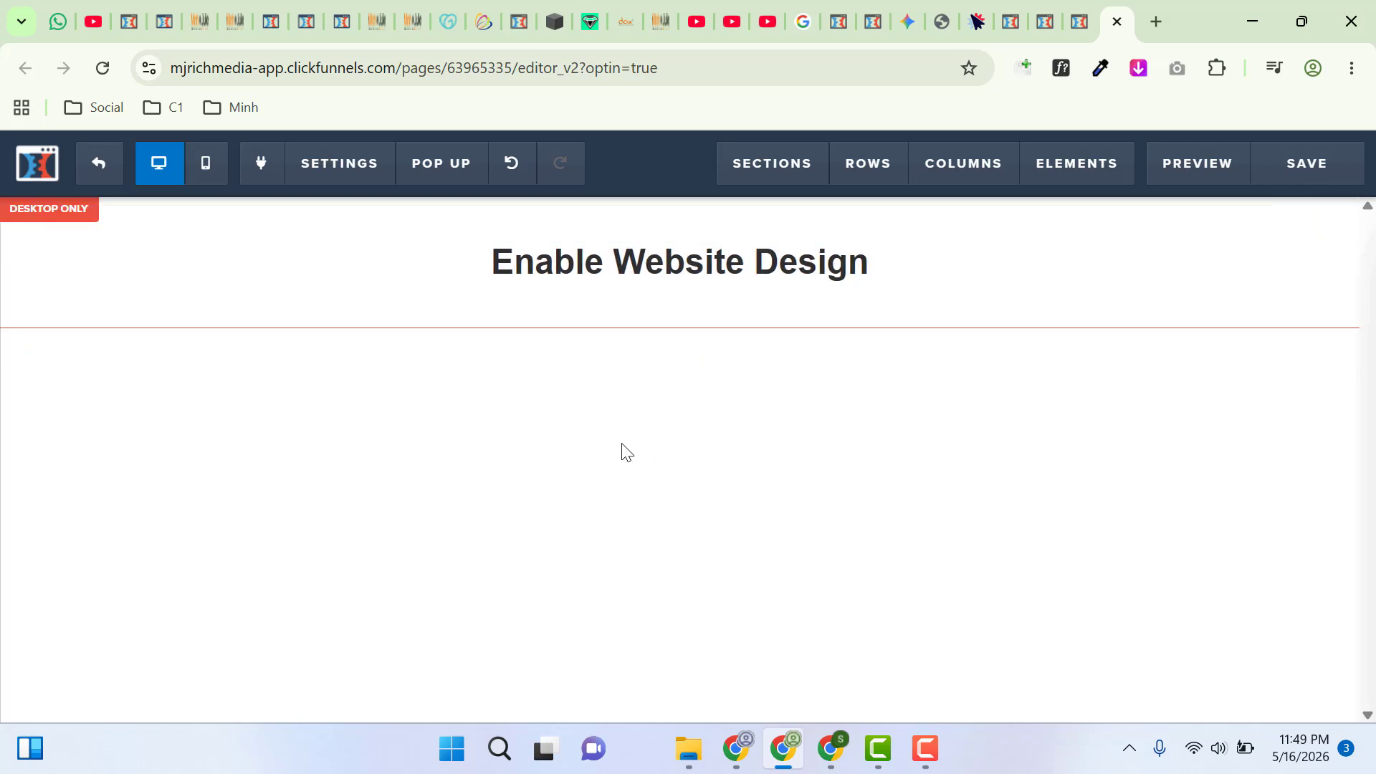
Centre the "Enable Website Design" headline text and set its font size to 36
left_click(657, 268)
double_click(657, 269)
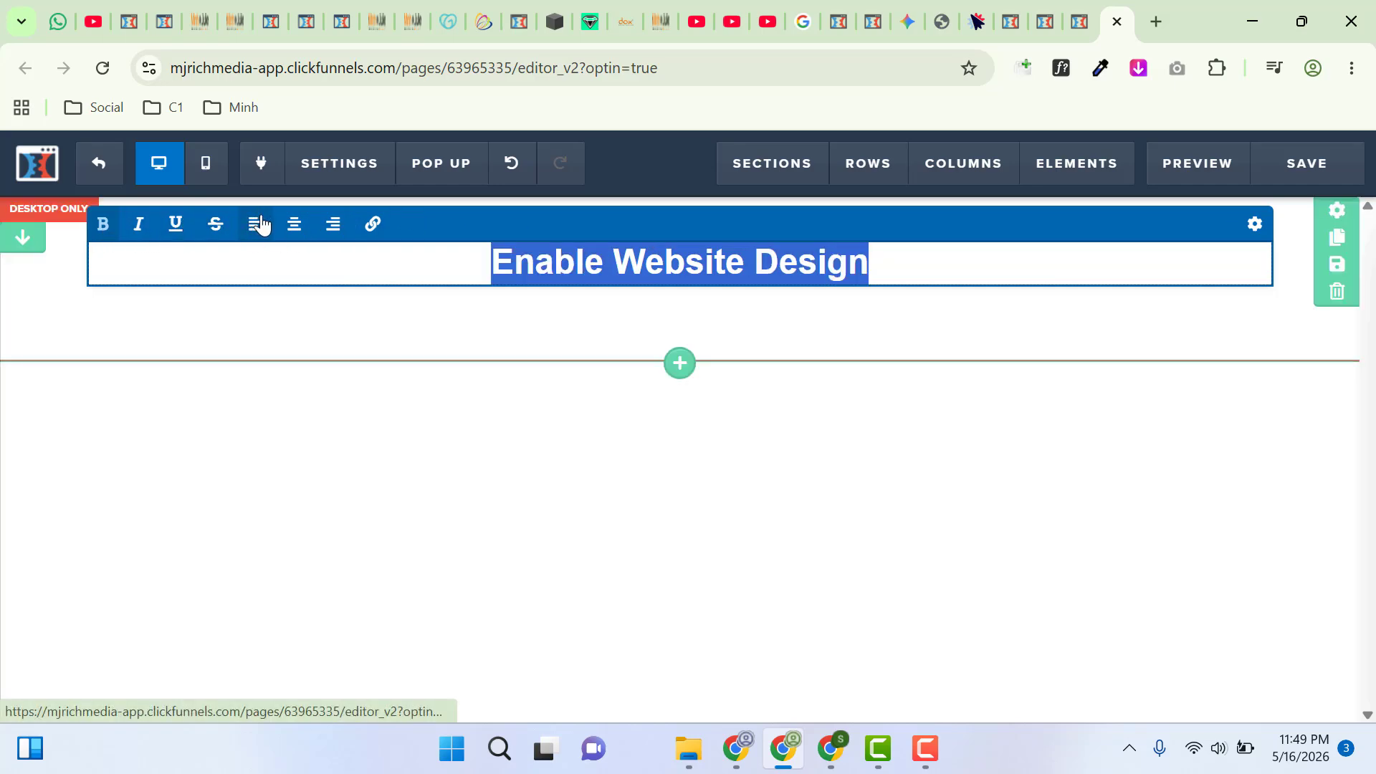
left_click(331, 225)
left_click(294, 227)
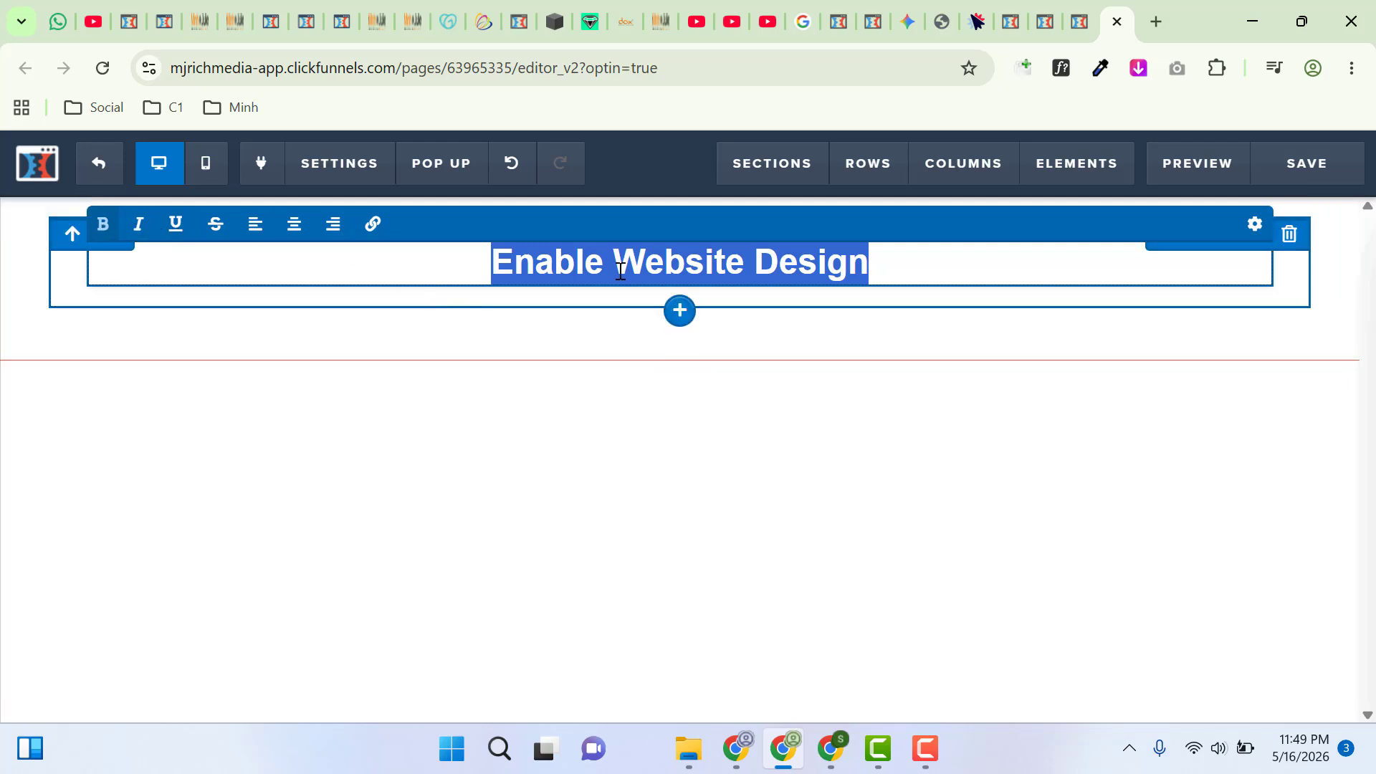
left_click(1254, 224)
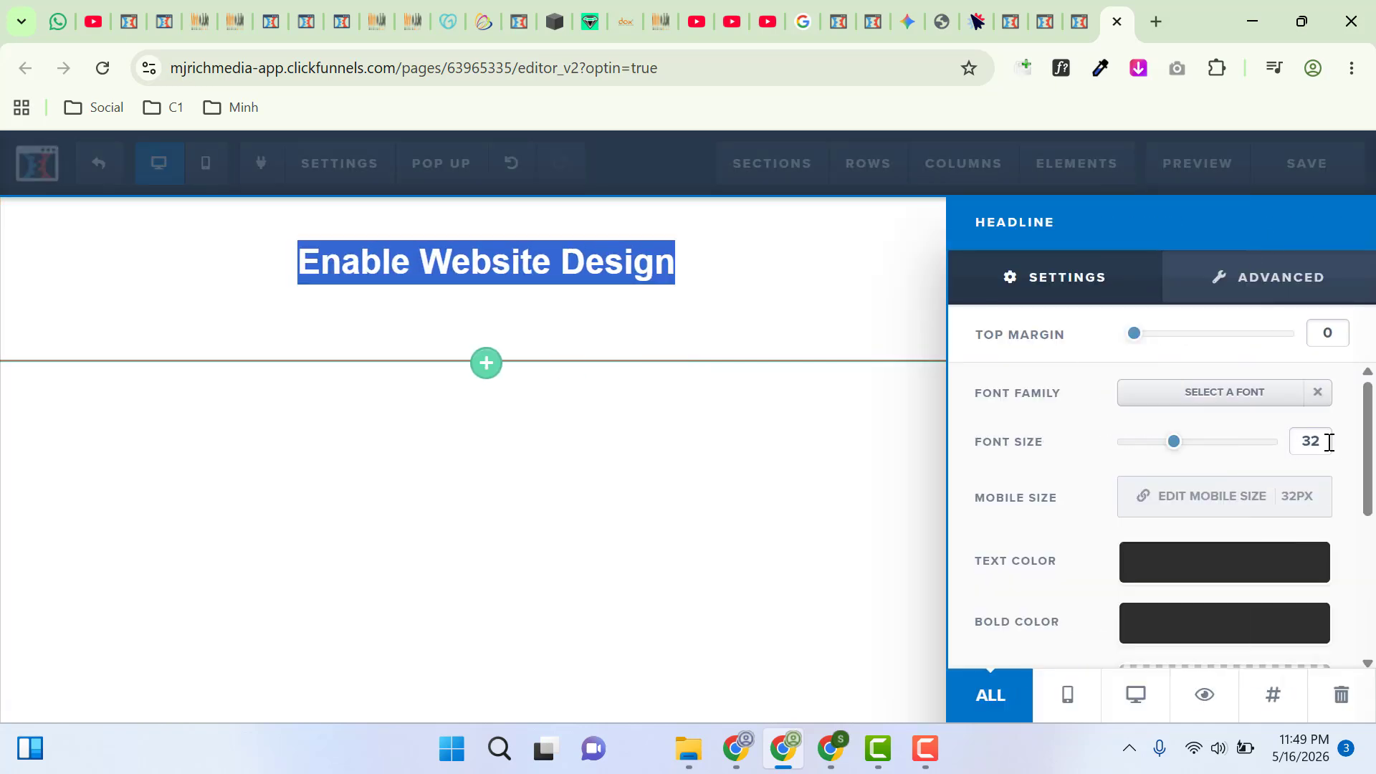
left_click_drag(1133, 341, 1109, 359)
mouse_move(1177, 450)
left_mouse_down()
mouse_move(1225, 449)
mouse_move(1188, 459)
left_mouse_up()
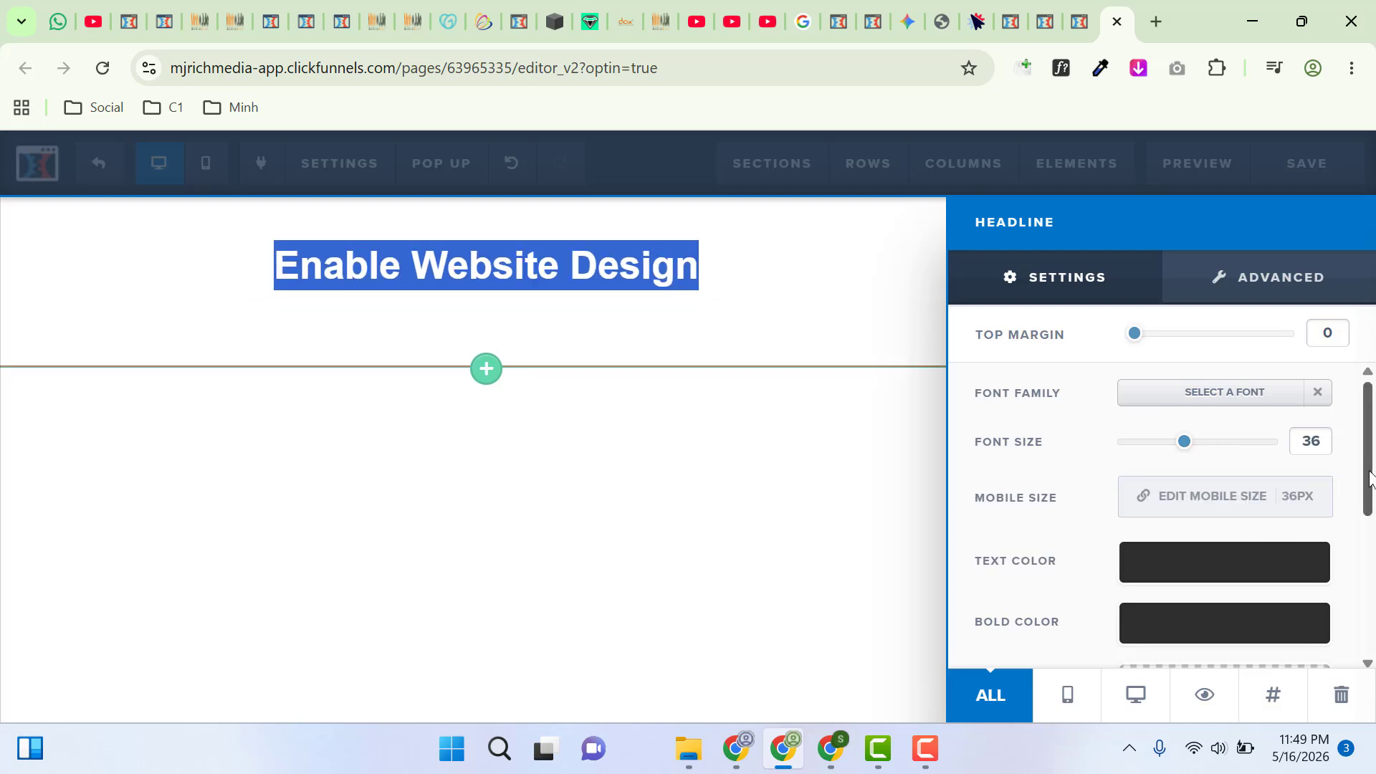
left_click_drag(1369, 478, 1369, 532)
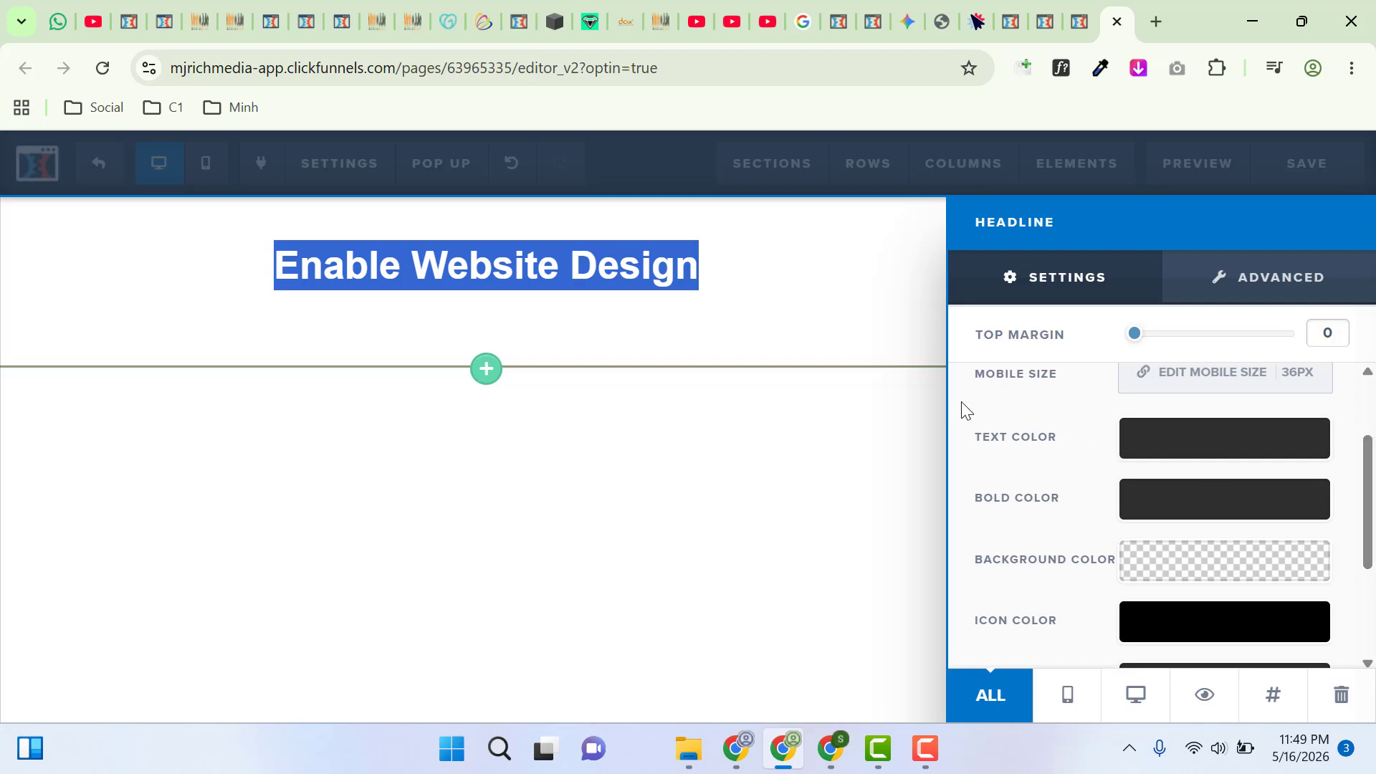
left_click(891, 381)
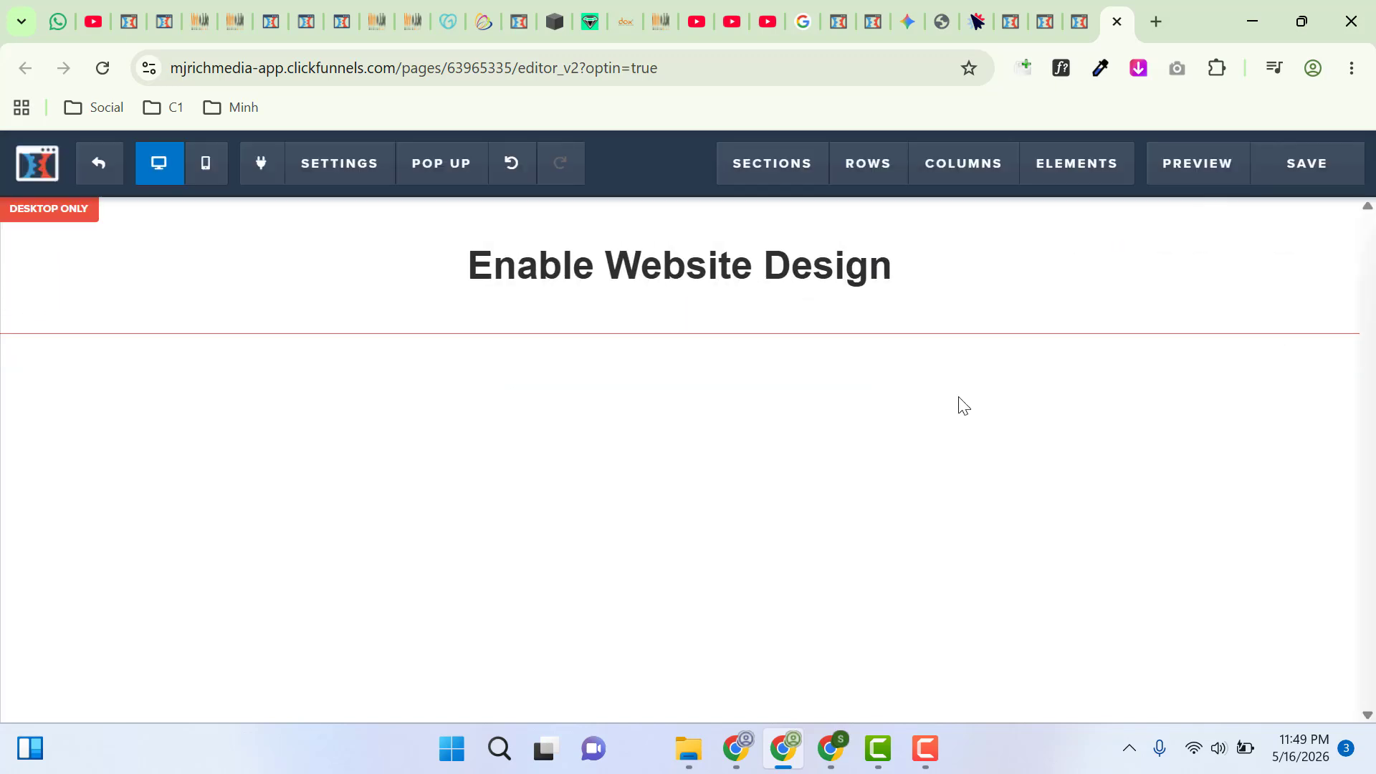
Set the headline's text color to the recently used orange #f58b19 and review its remaining color and typography settings
left_click(811, 278)
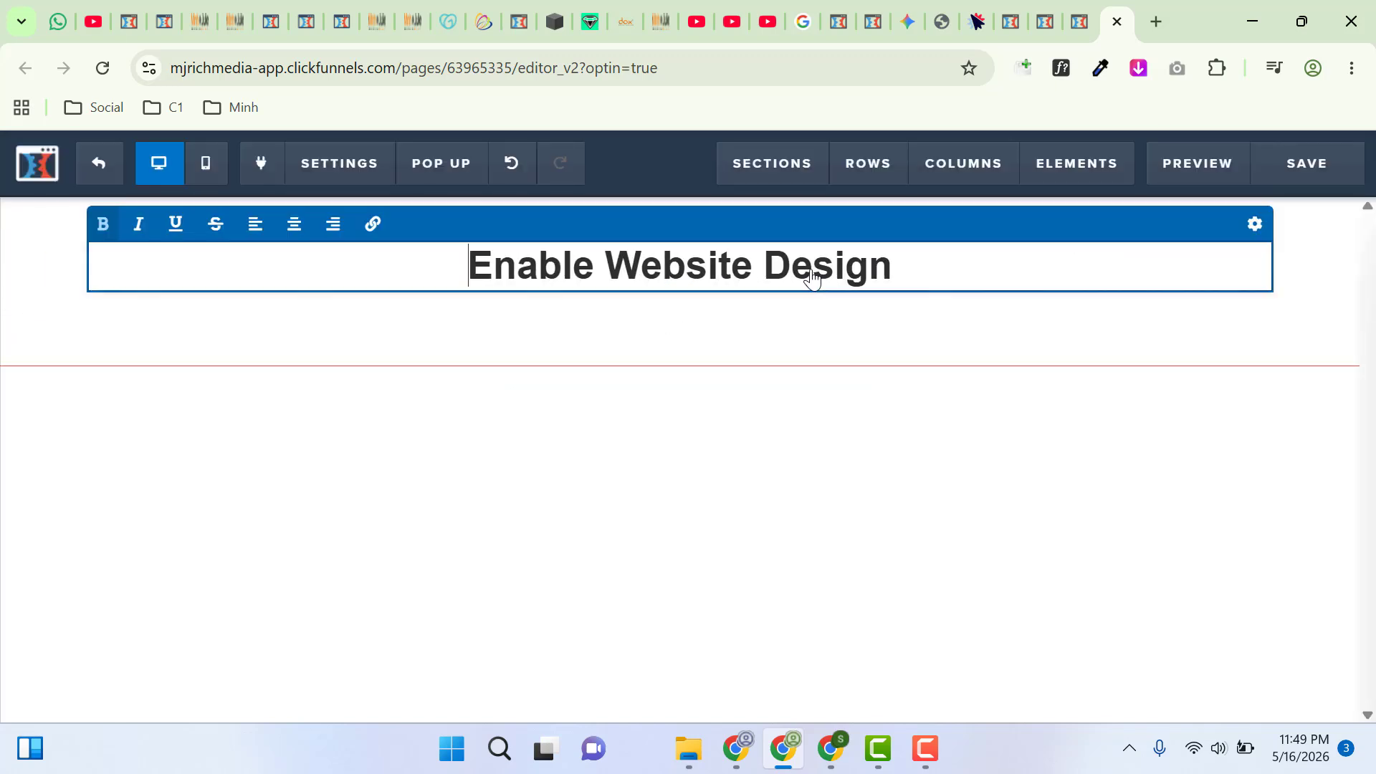
left_click(1254, 223)
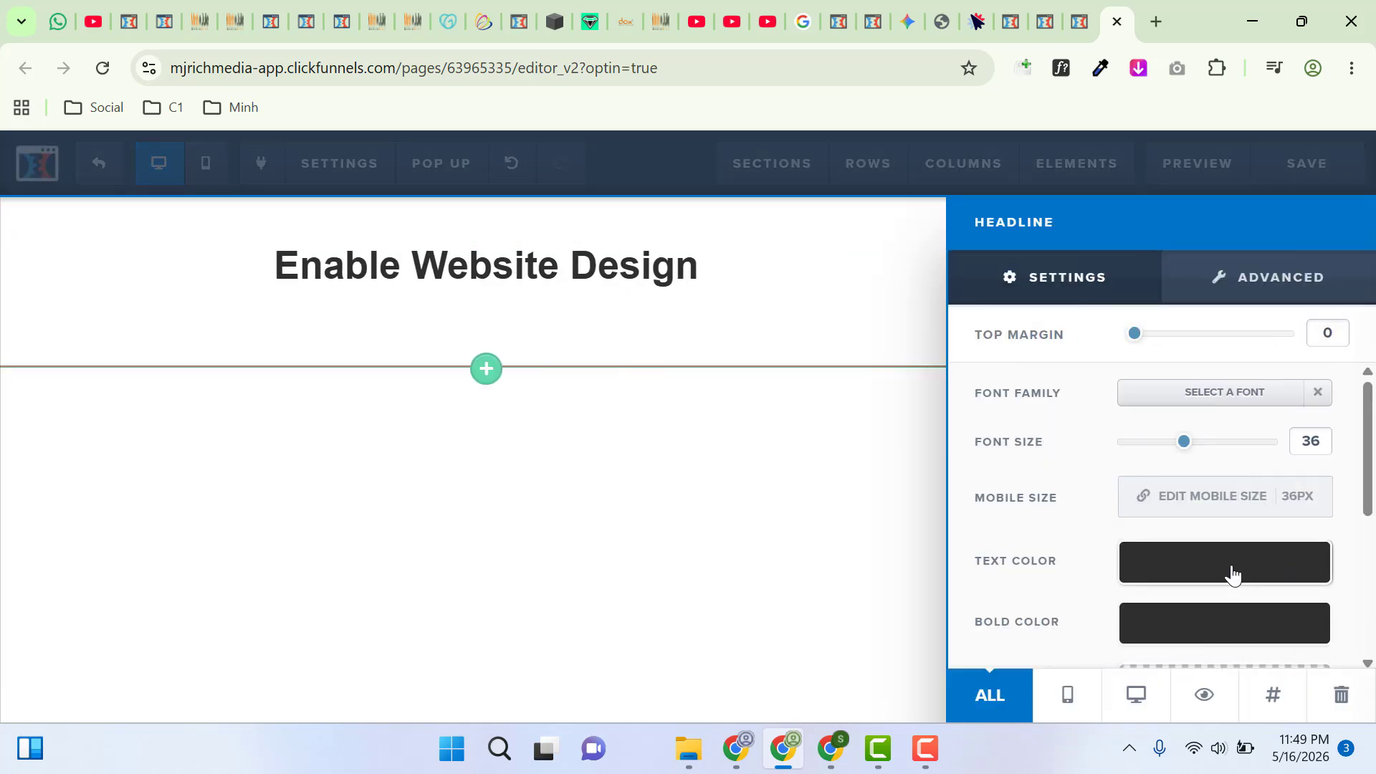
left_click(1232, 574)
left_click(1120, 416)
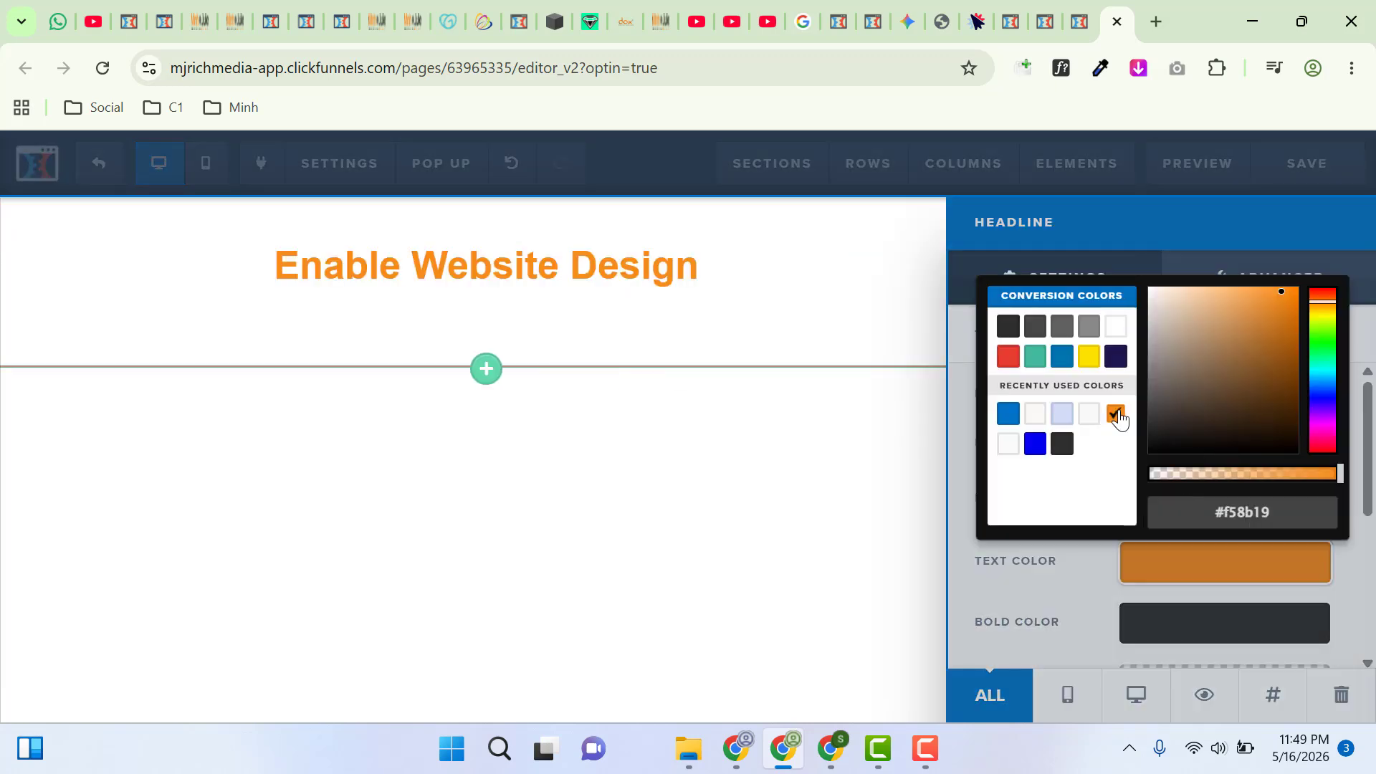
left_click(1065, 608)
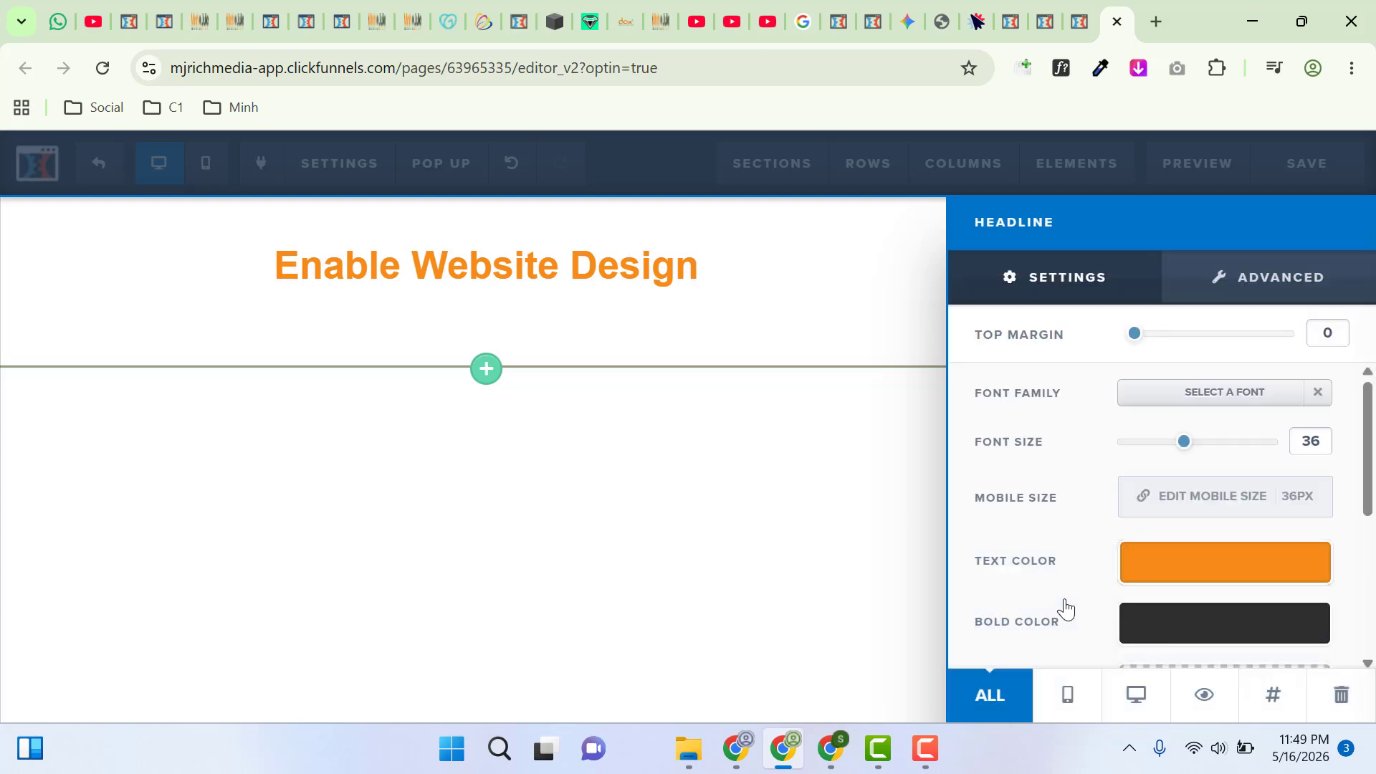
left_click_drag(1368, 497, 1372, 588)
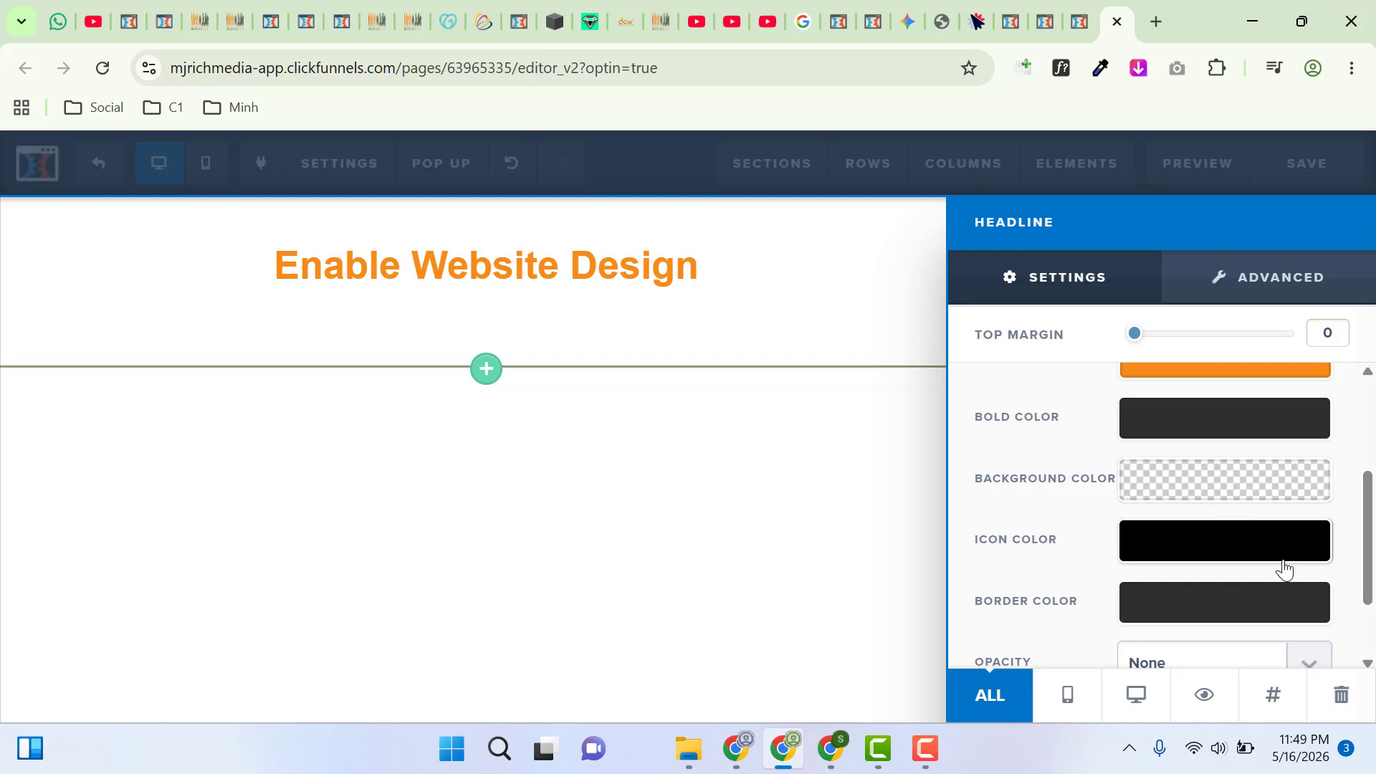
scroll(1368, 588, "down", 2)
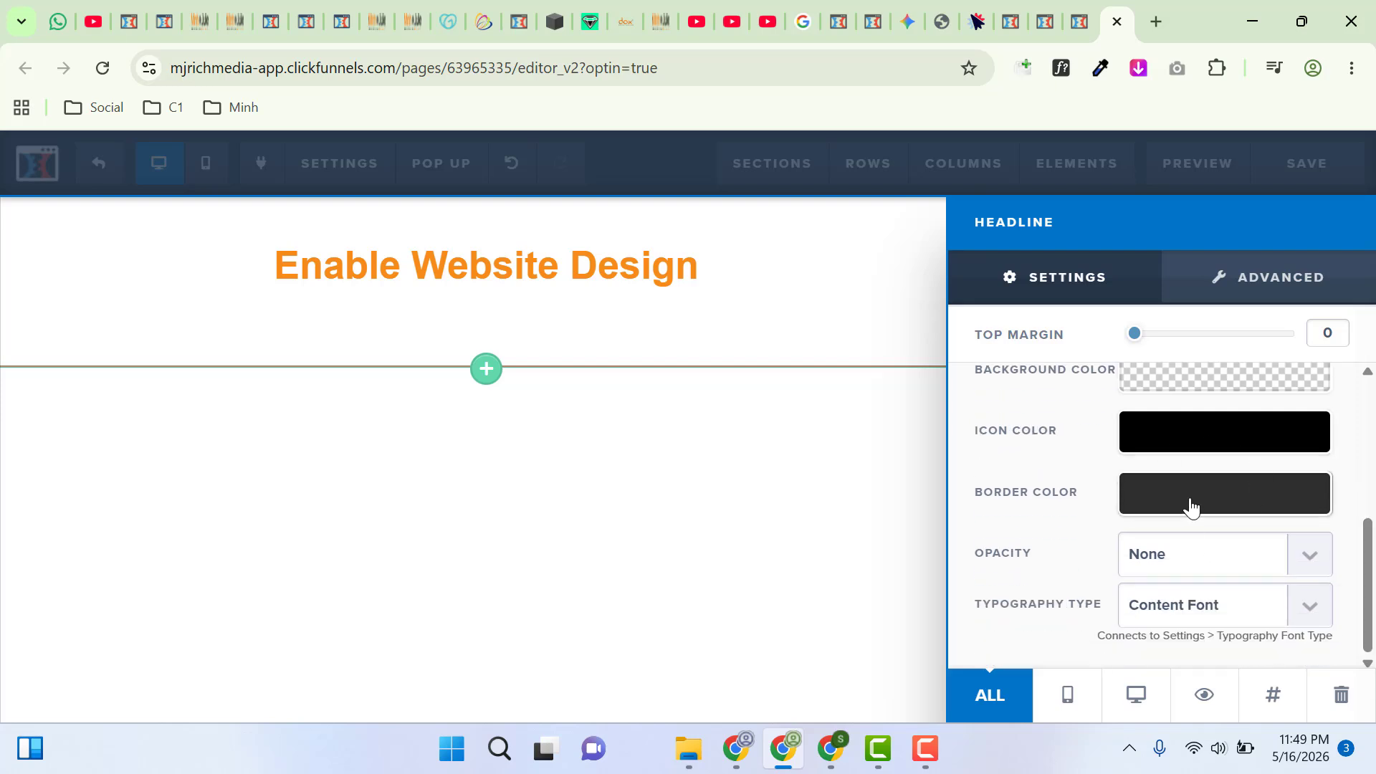
Try the Uppercase text transform on the headline and return it to Normal
left_click(1223, 279)
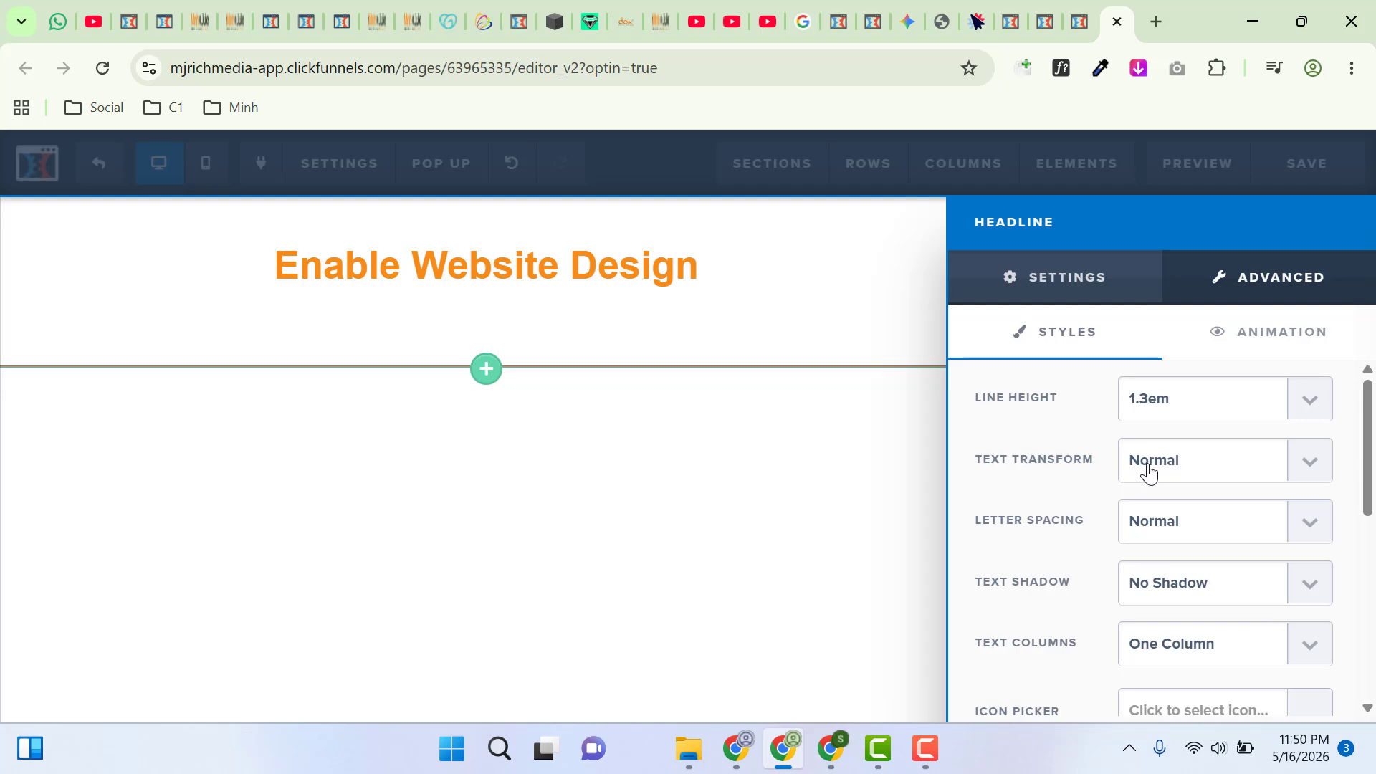
left_click(1206, 473)
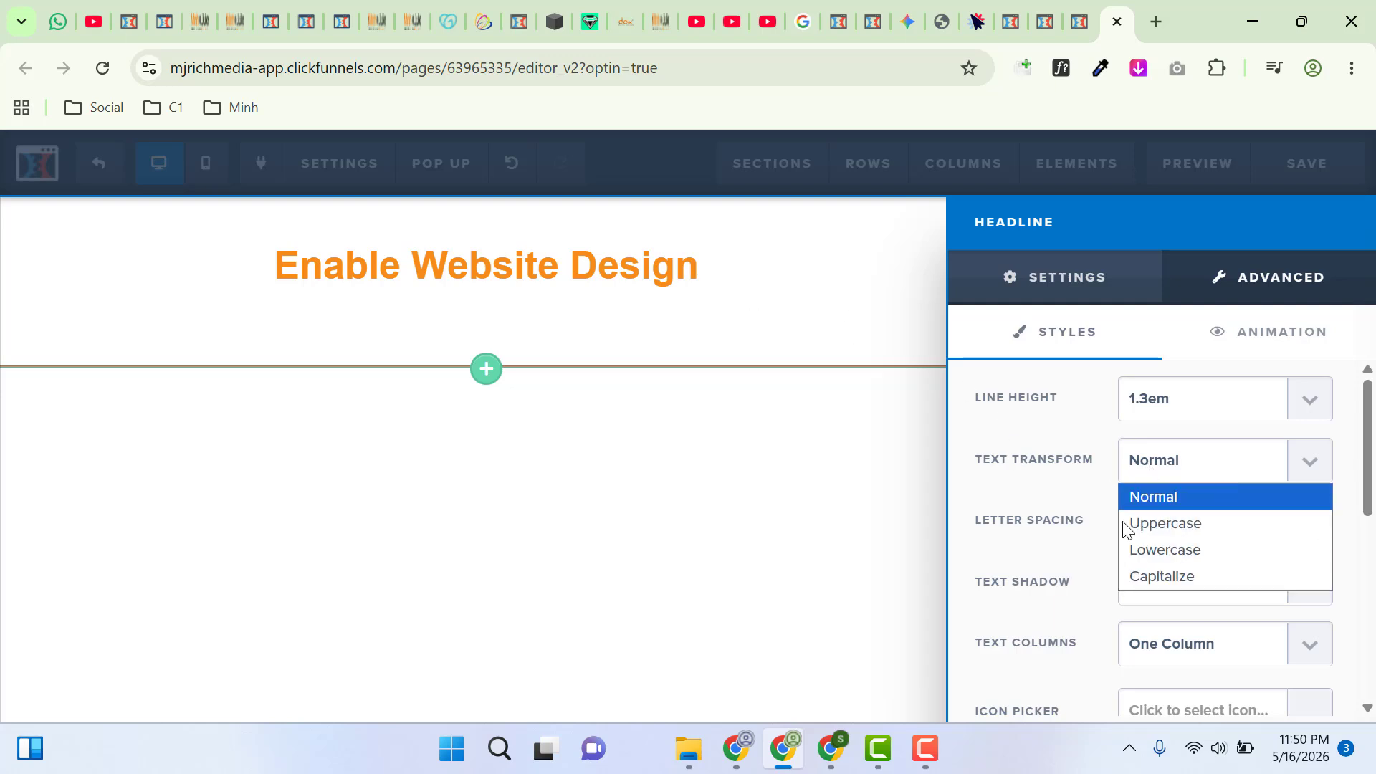
left_click(1204, 525)
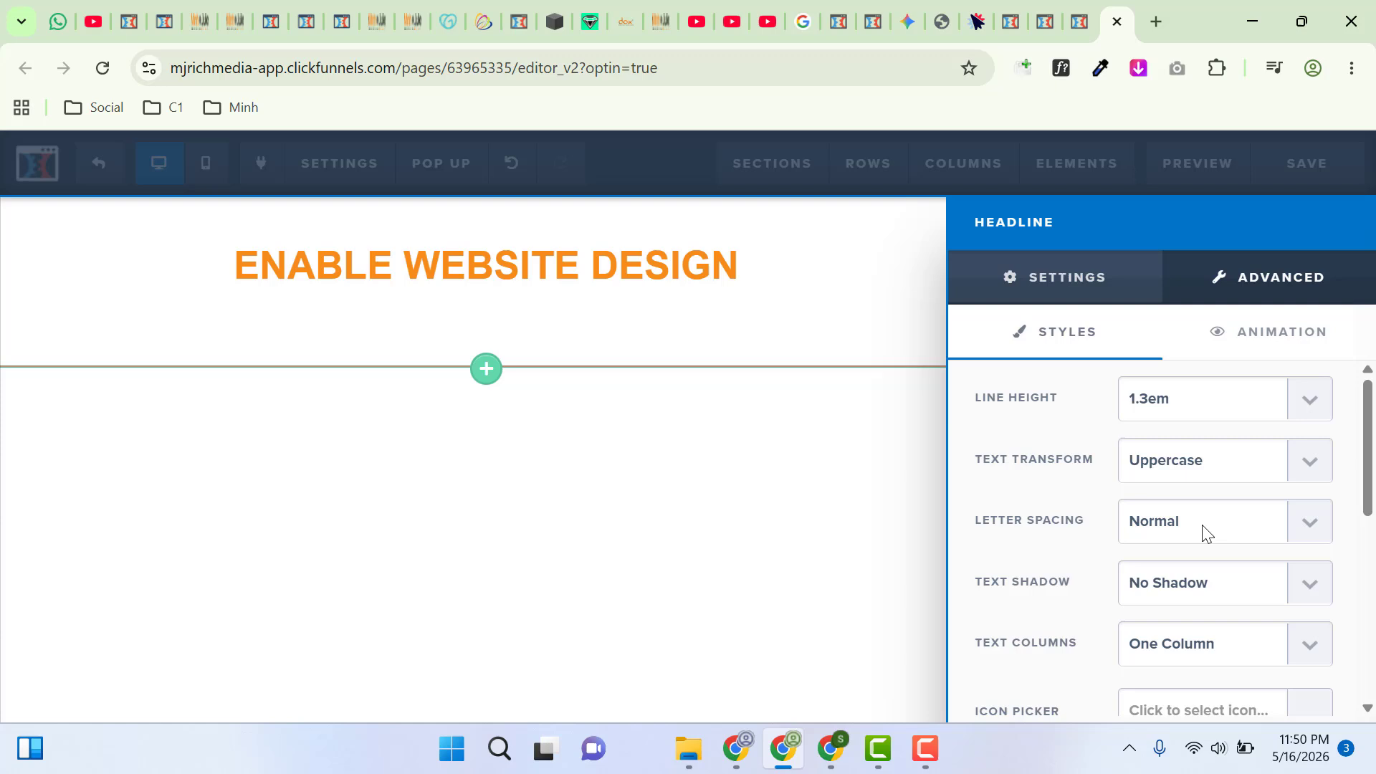
left_click(1216, 466)
left_click(1175, 494)
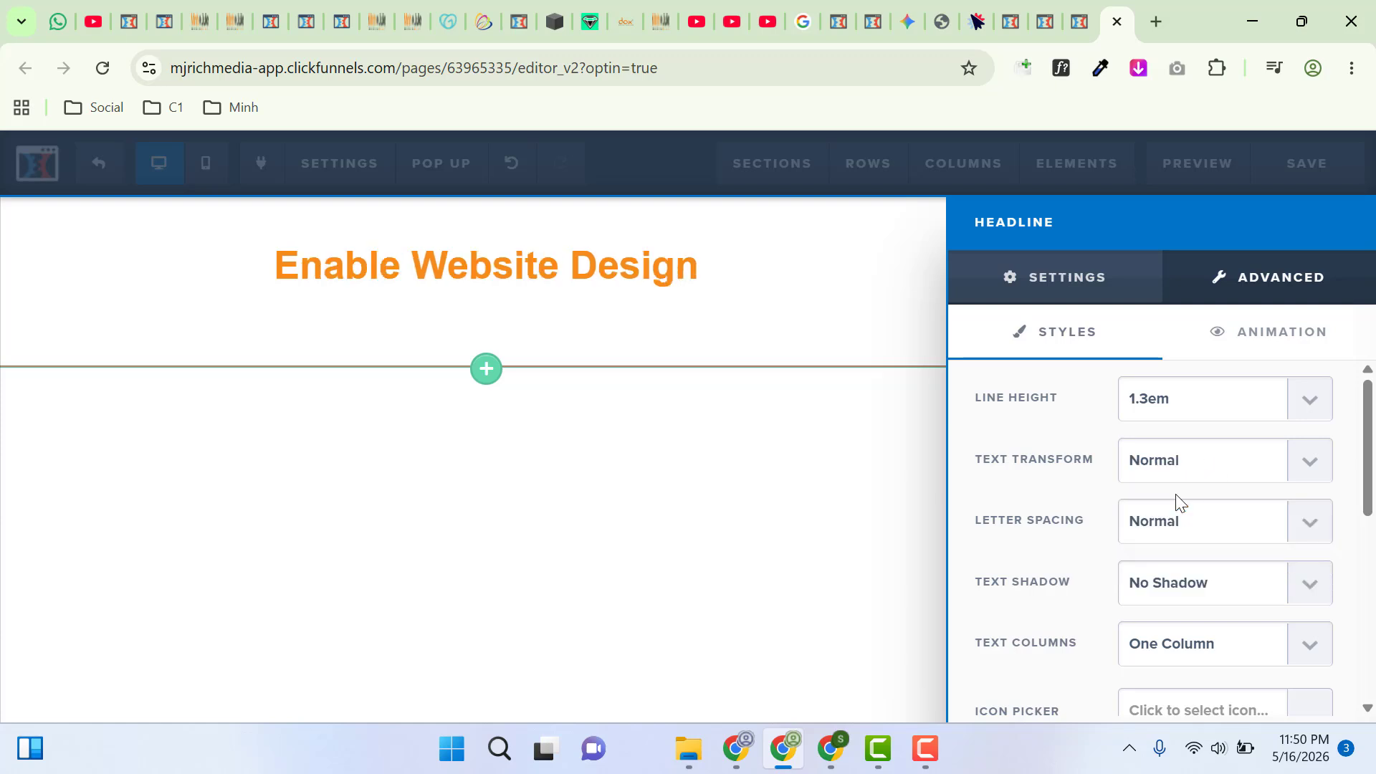
Examine the headline's advanced letter spacing, border, shadow and animation options
left_click(1244, 528)
left_click(1248, 533)
left_click_drag(1361, 490, 1371, 688)
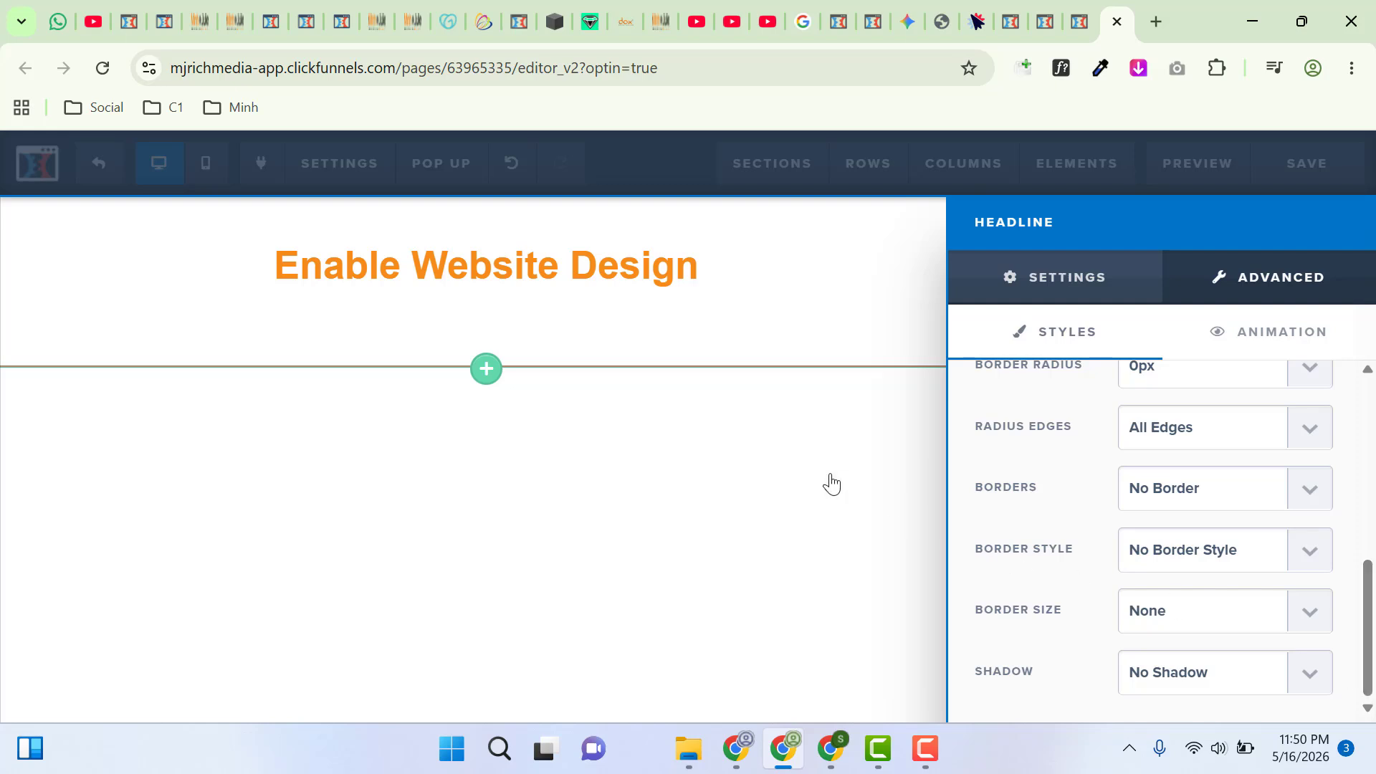
left_click(1254, 327)
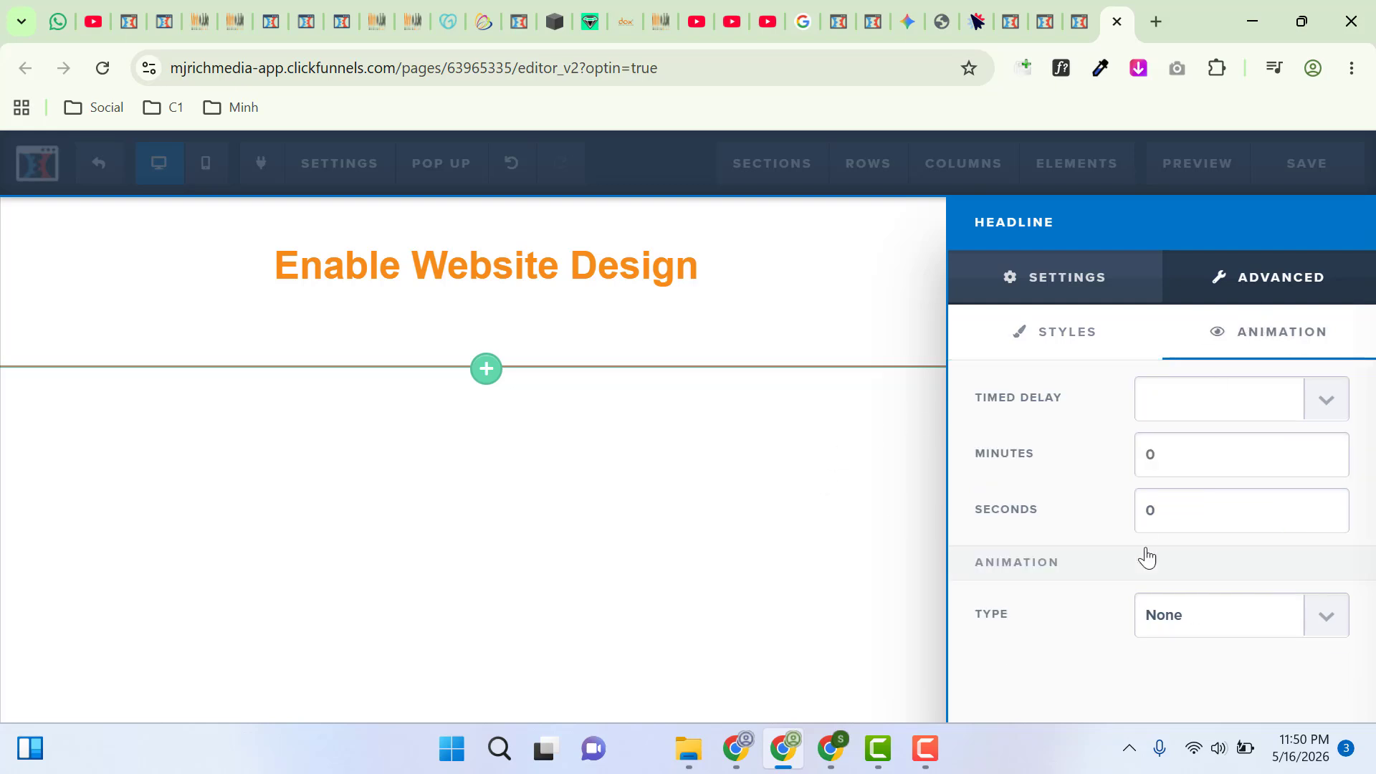
left_click(772, 523)
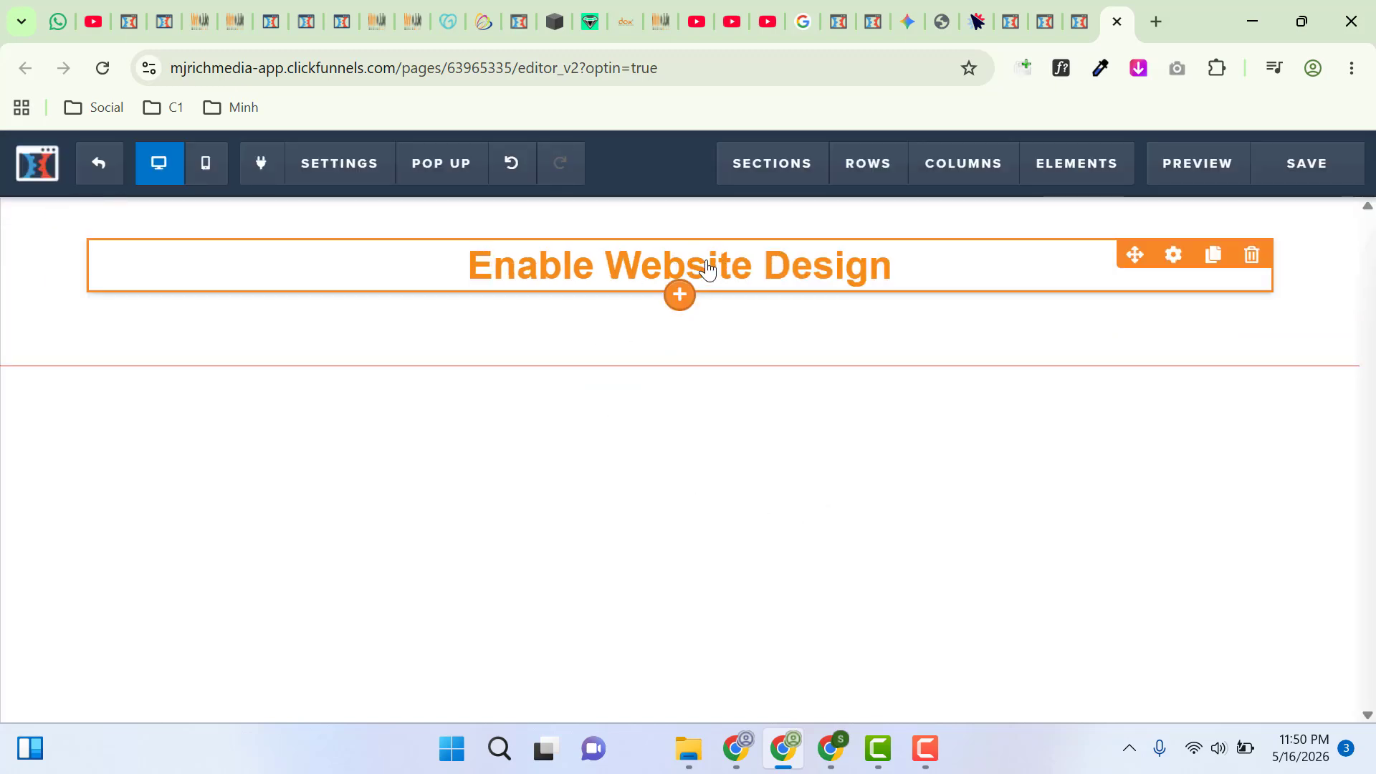
Add a Paragraph element below the headline and try selecting its placeholder text for editing
left_click(677, 297)
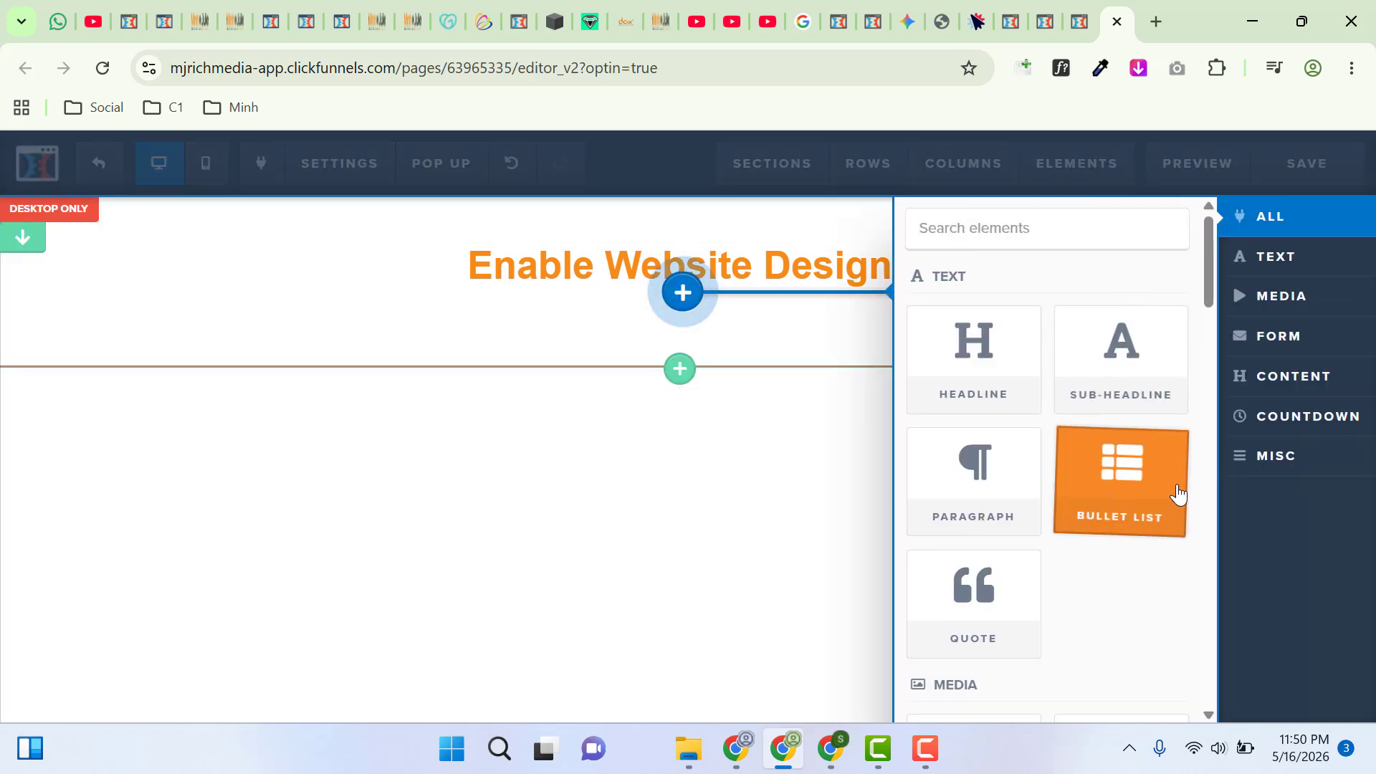
left_click(981, 485)
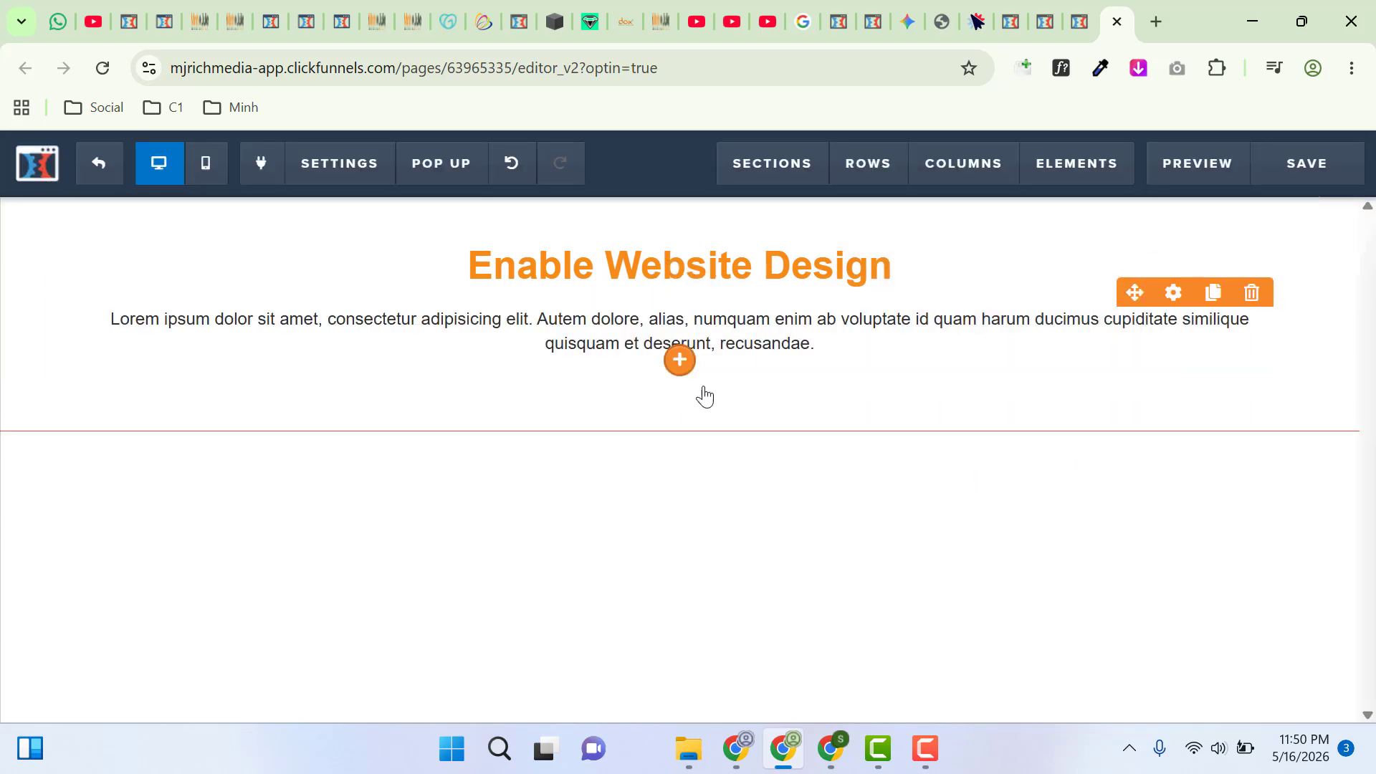
left_click(627, 334)
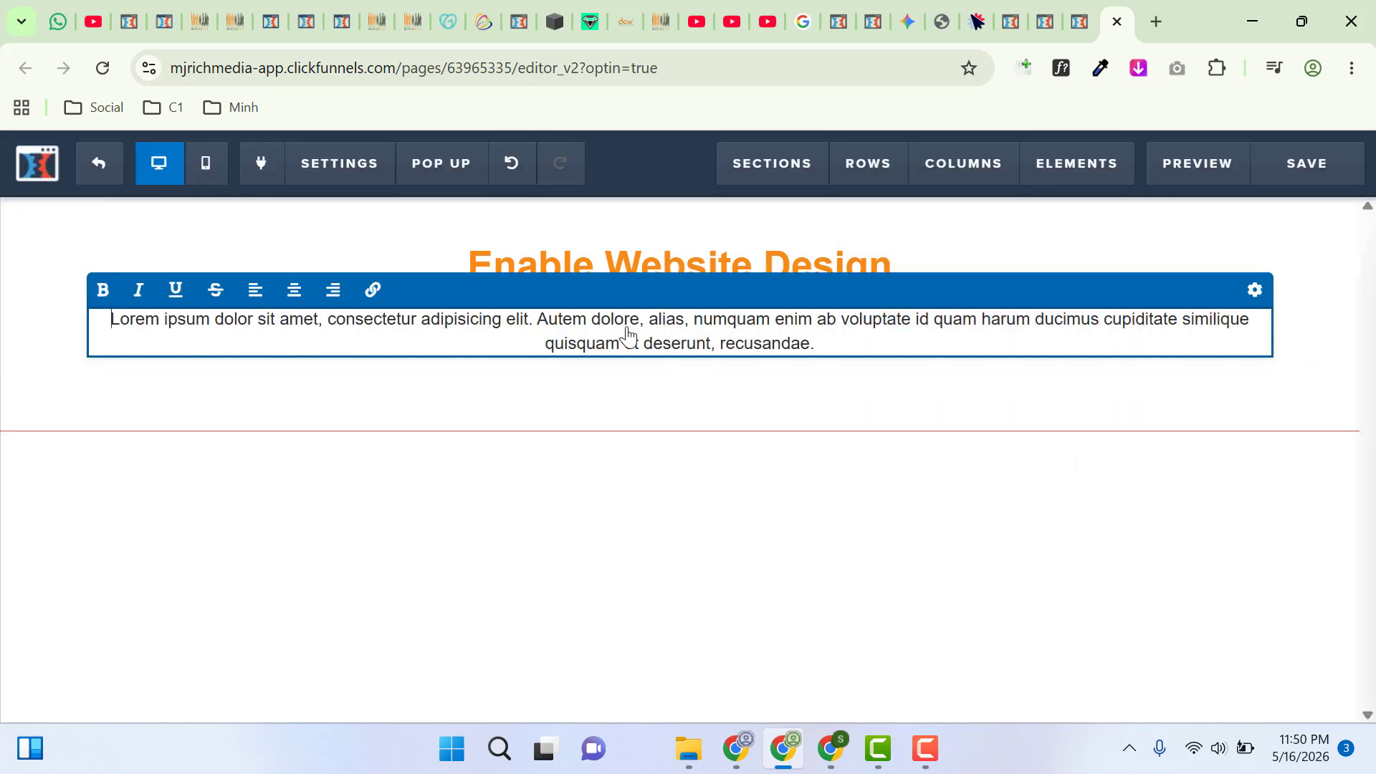
key("ctrl+a")
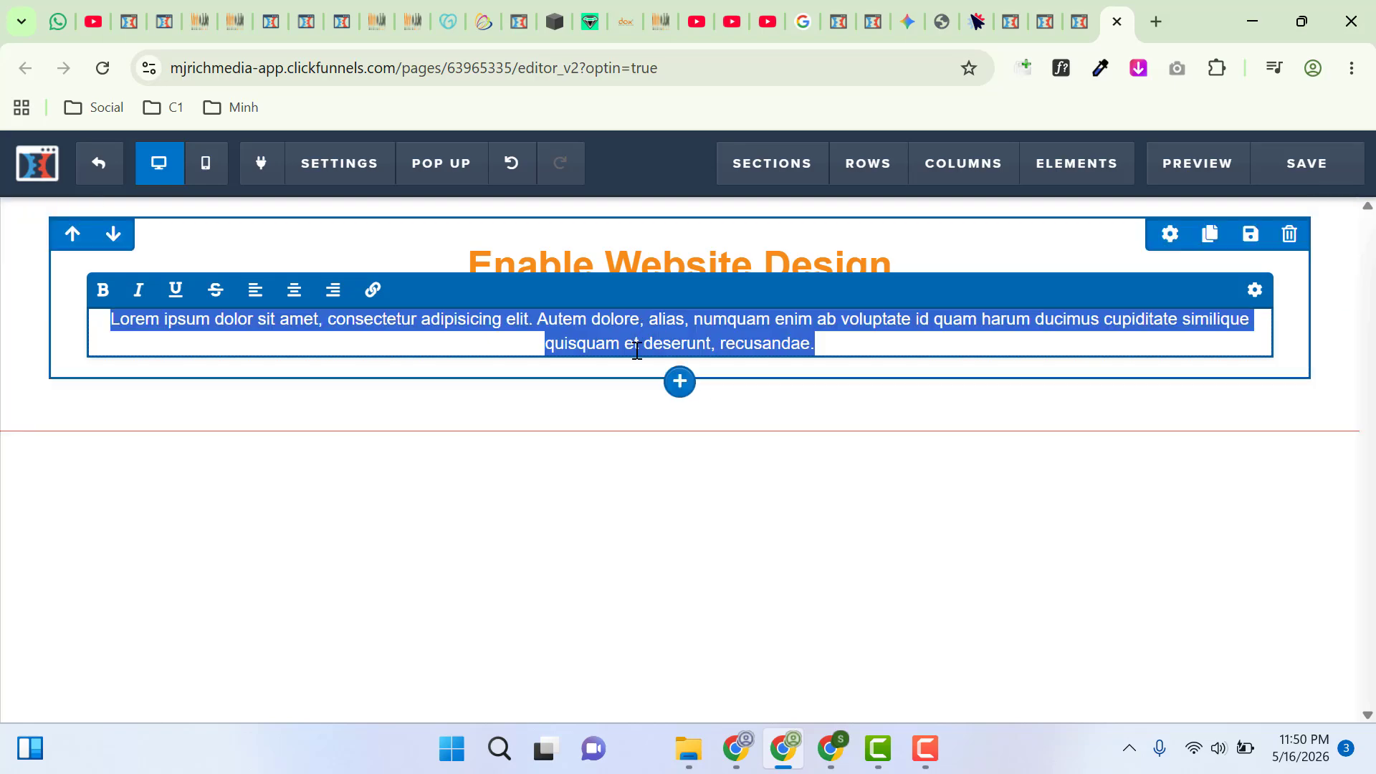
left_click(534, 503)
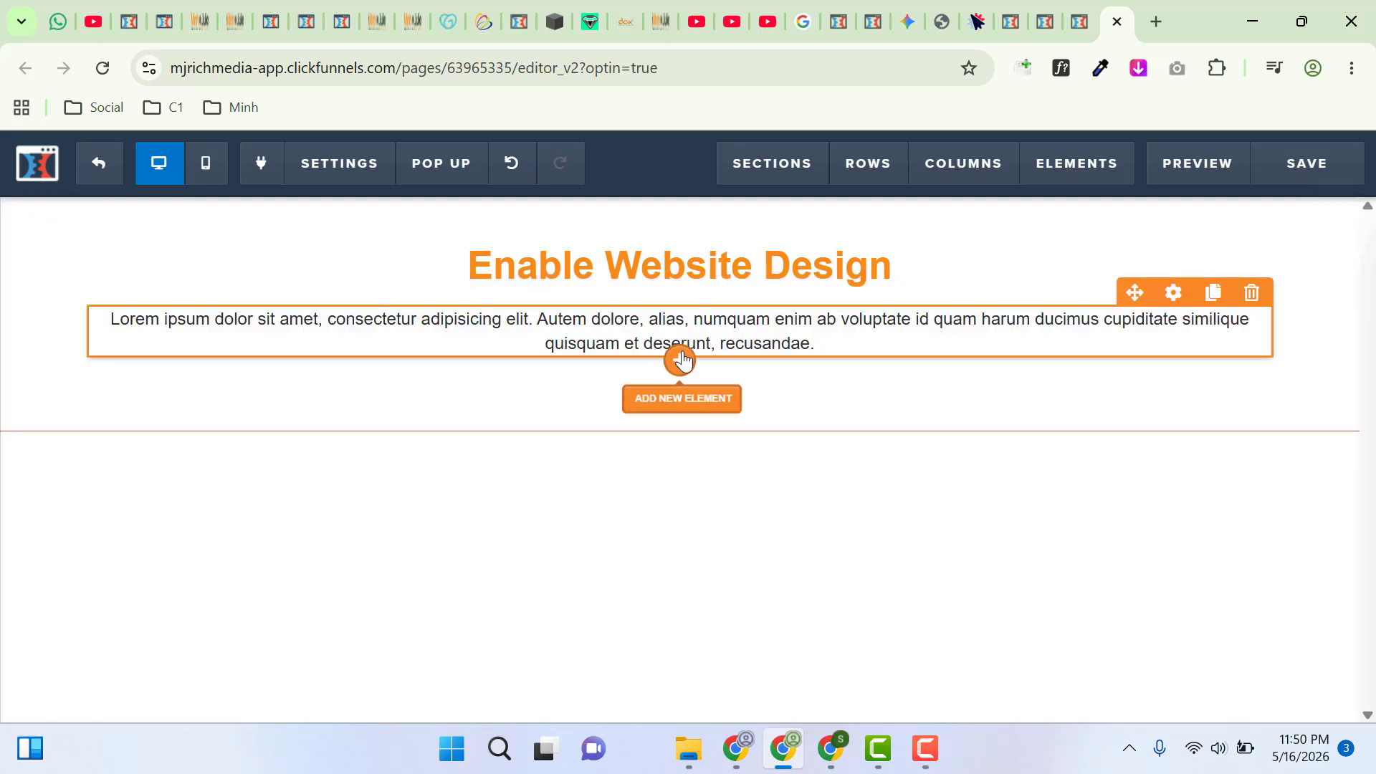
Add an Image element below the paragraph
left_click(681, 398)
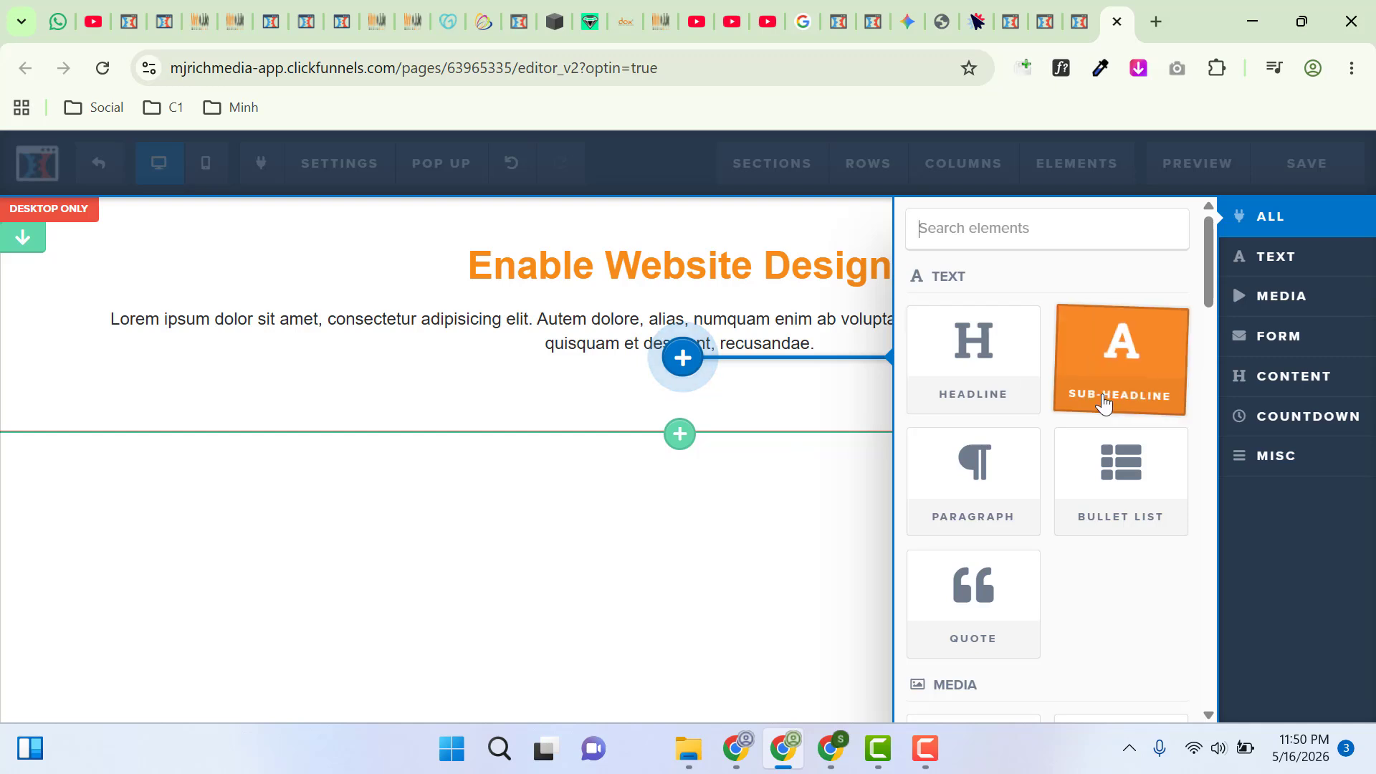
left_click_drag(1208, 309, 1205, 358)
left_click(979, 472)
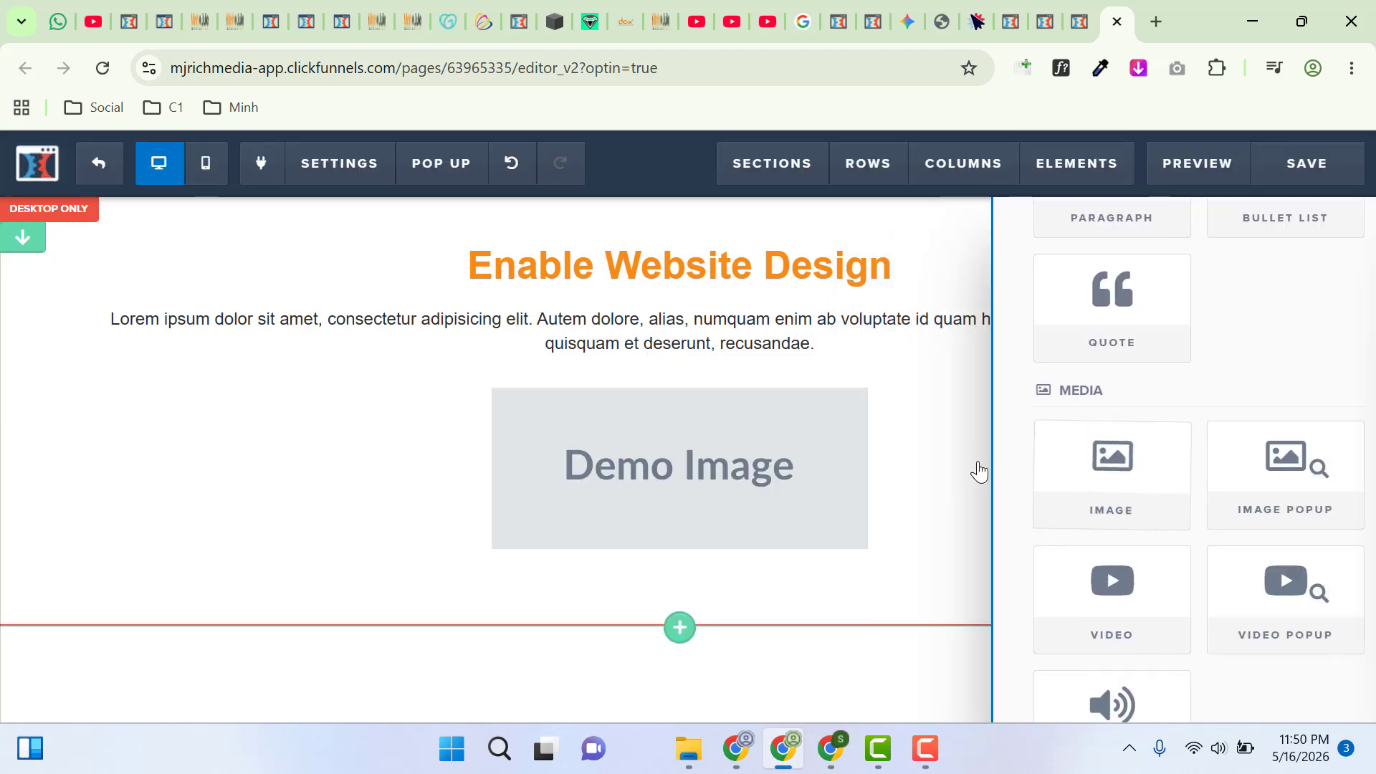
Replace the demo image with the library picture of the seated couple with a laptop and a dog
left_click(683, 456)
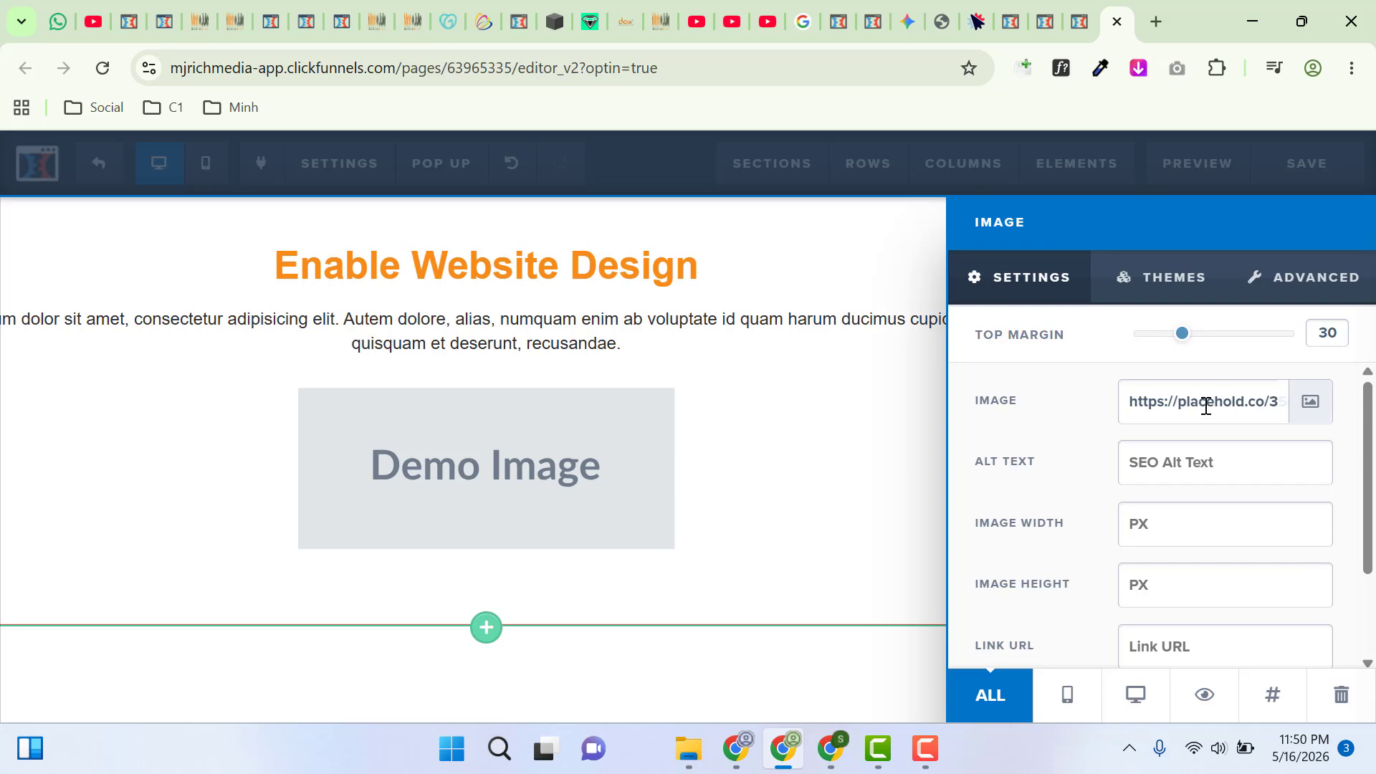
left_click(1311, 401)
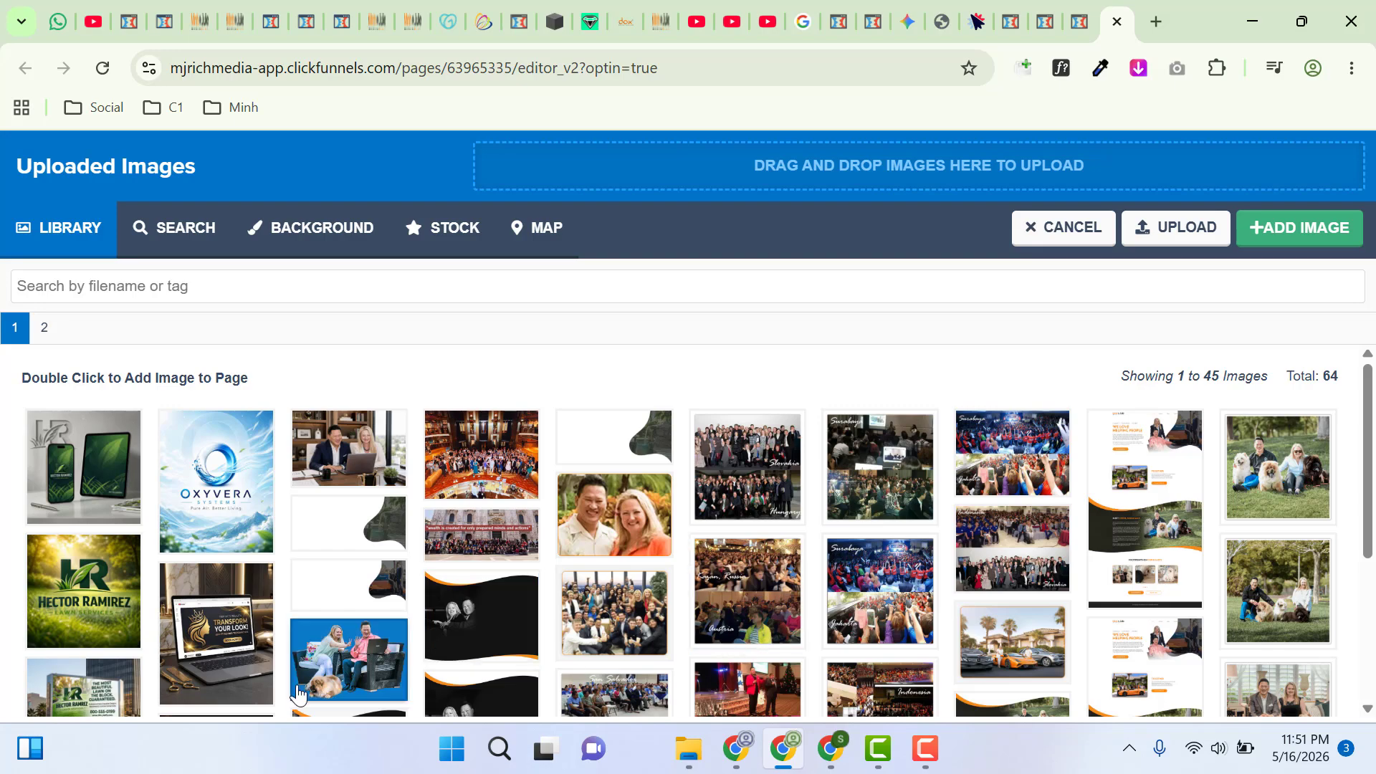
left_click(321, 687)
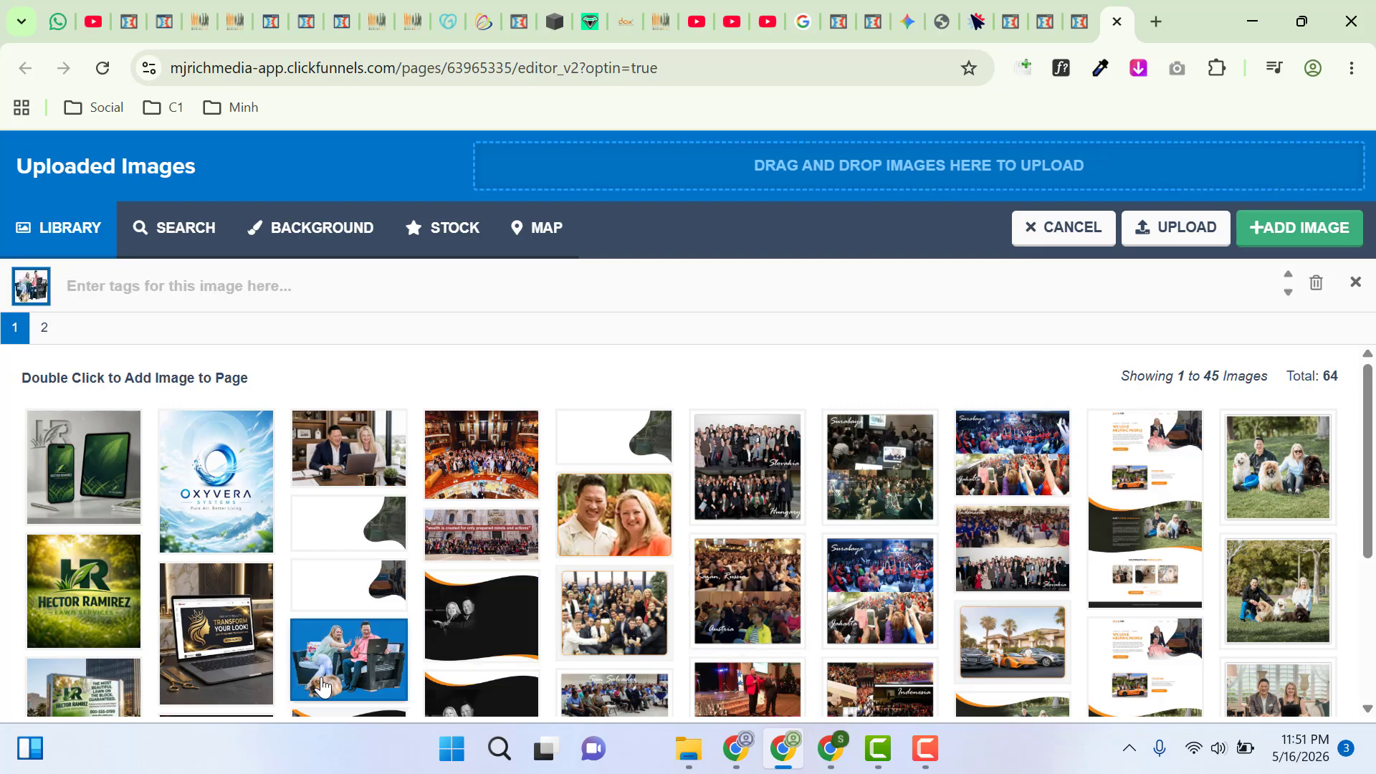
left_click(1273, 230)
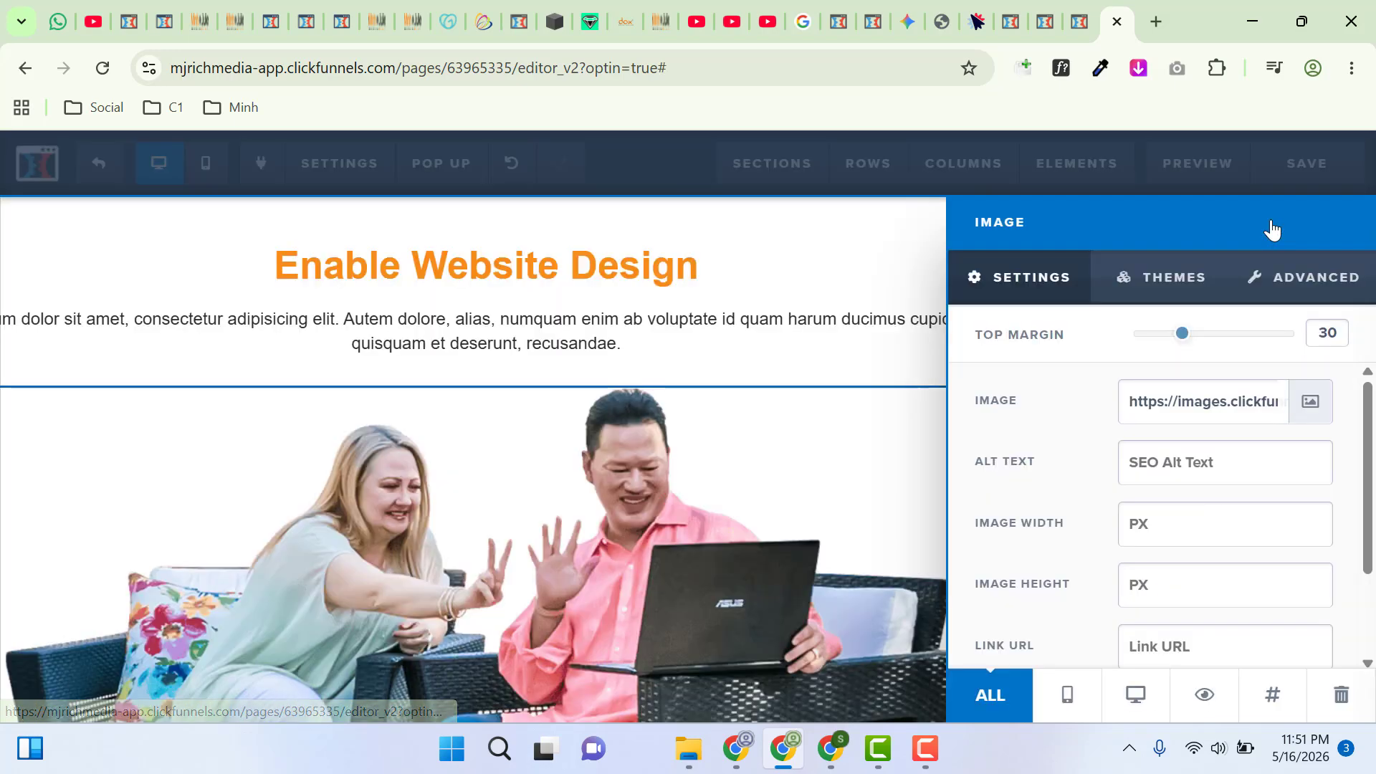
left_click(719, 464)
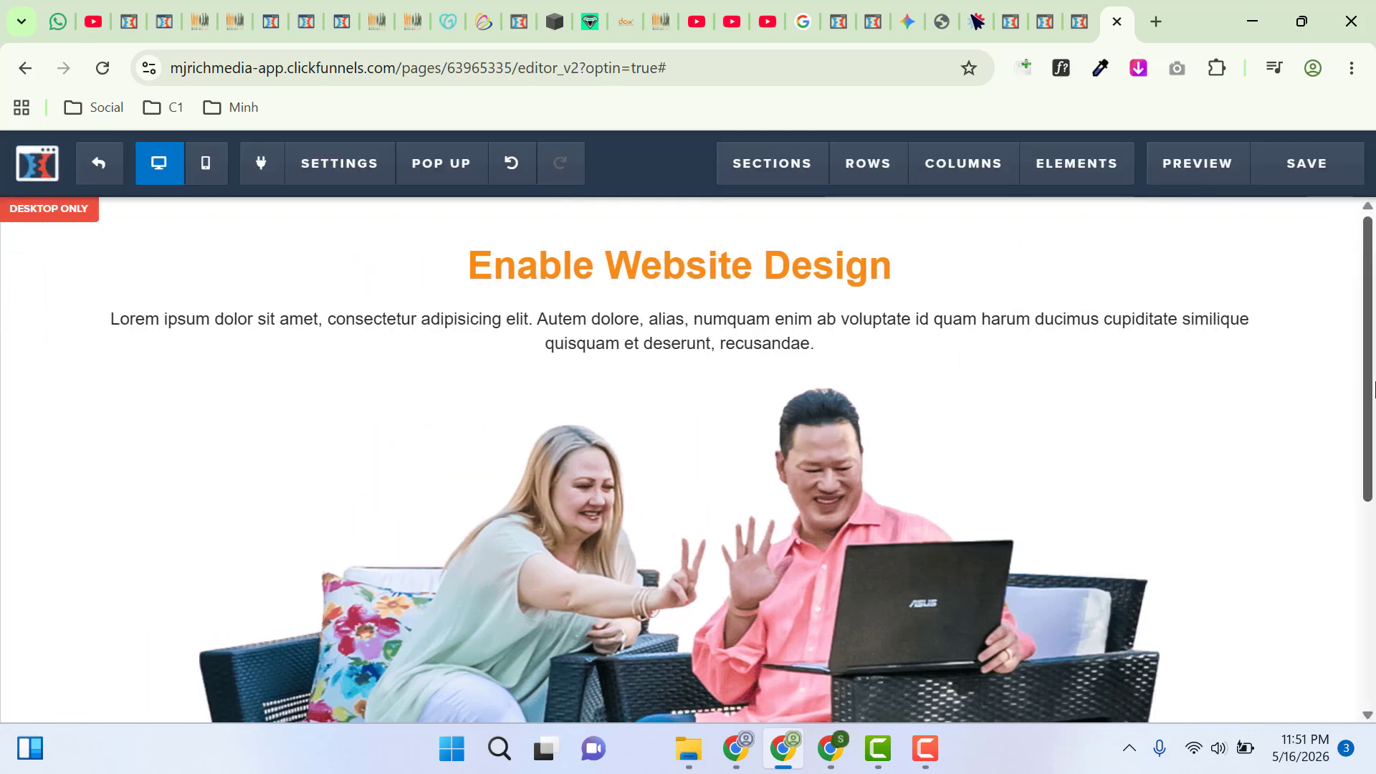
Add a Video element below the couple's image
left_click_drag(1373, 390, 1375, 615)
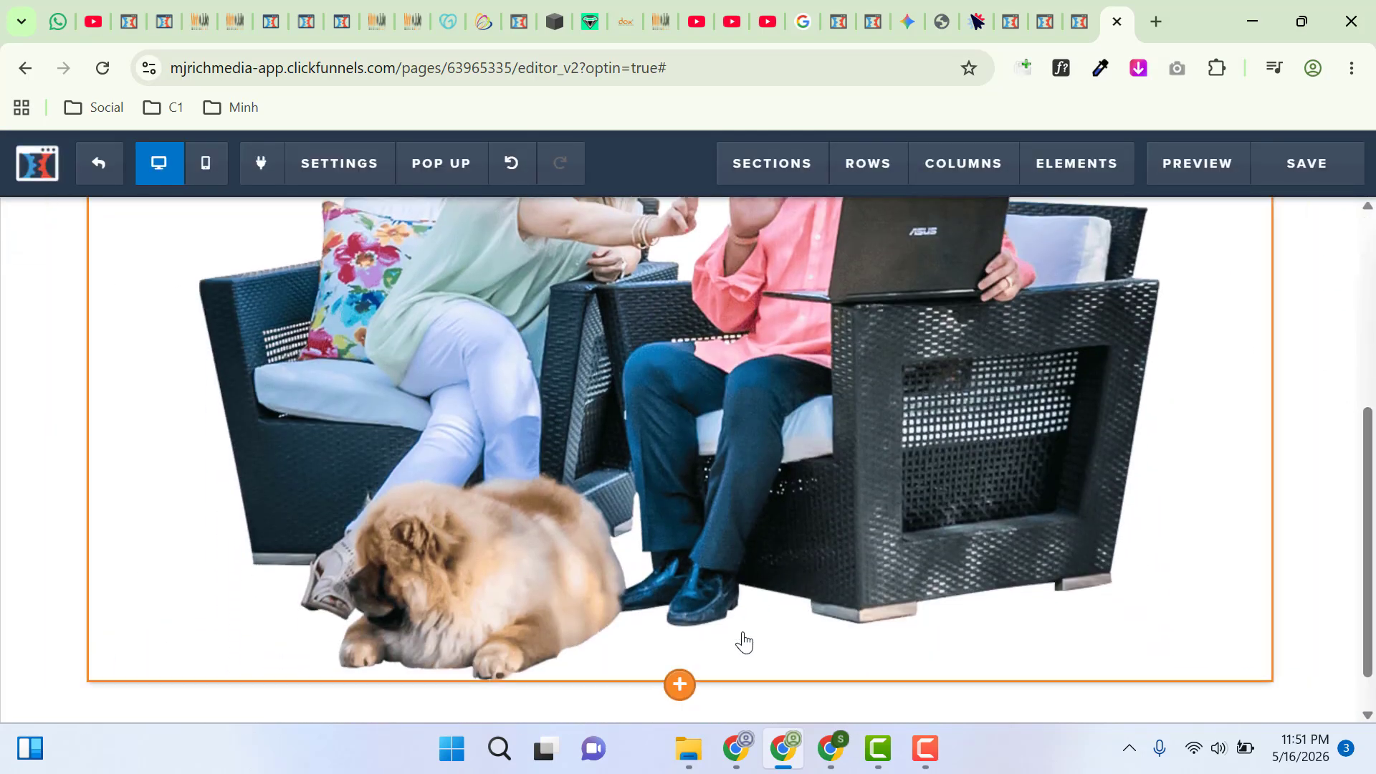
left_click(680, 686)
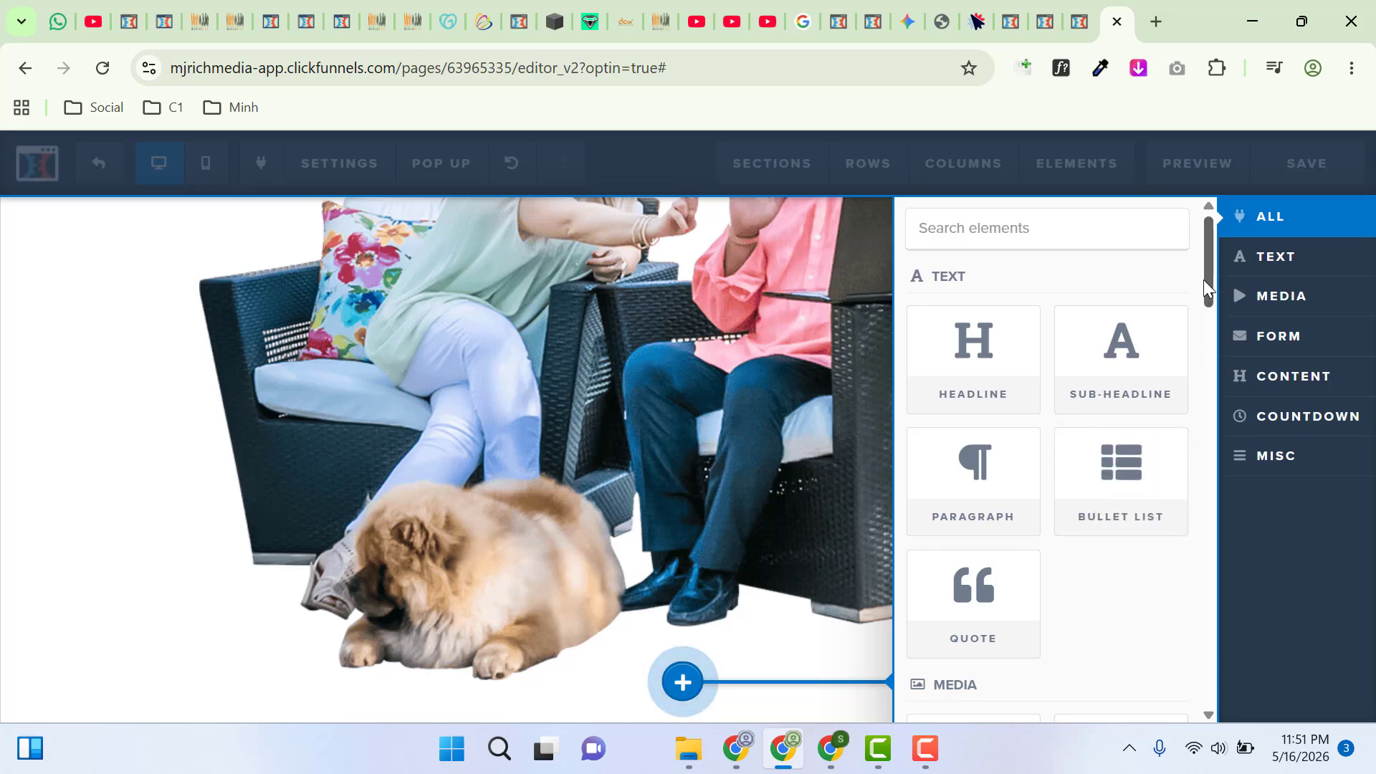
left_click_drag(1208, 300, 1158, 365)
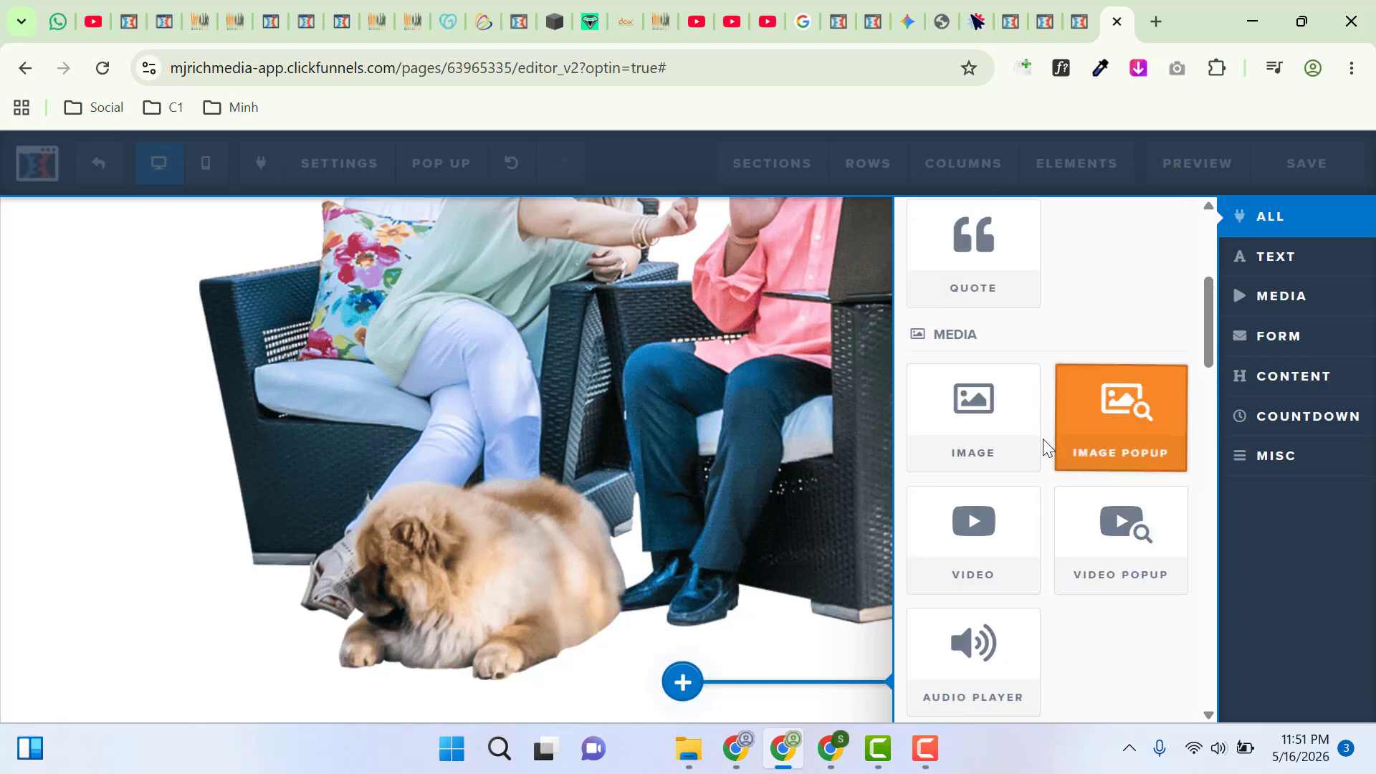
left_click(1001, 535)
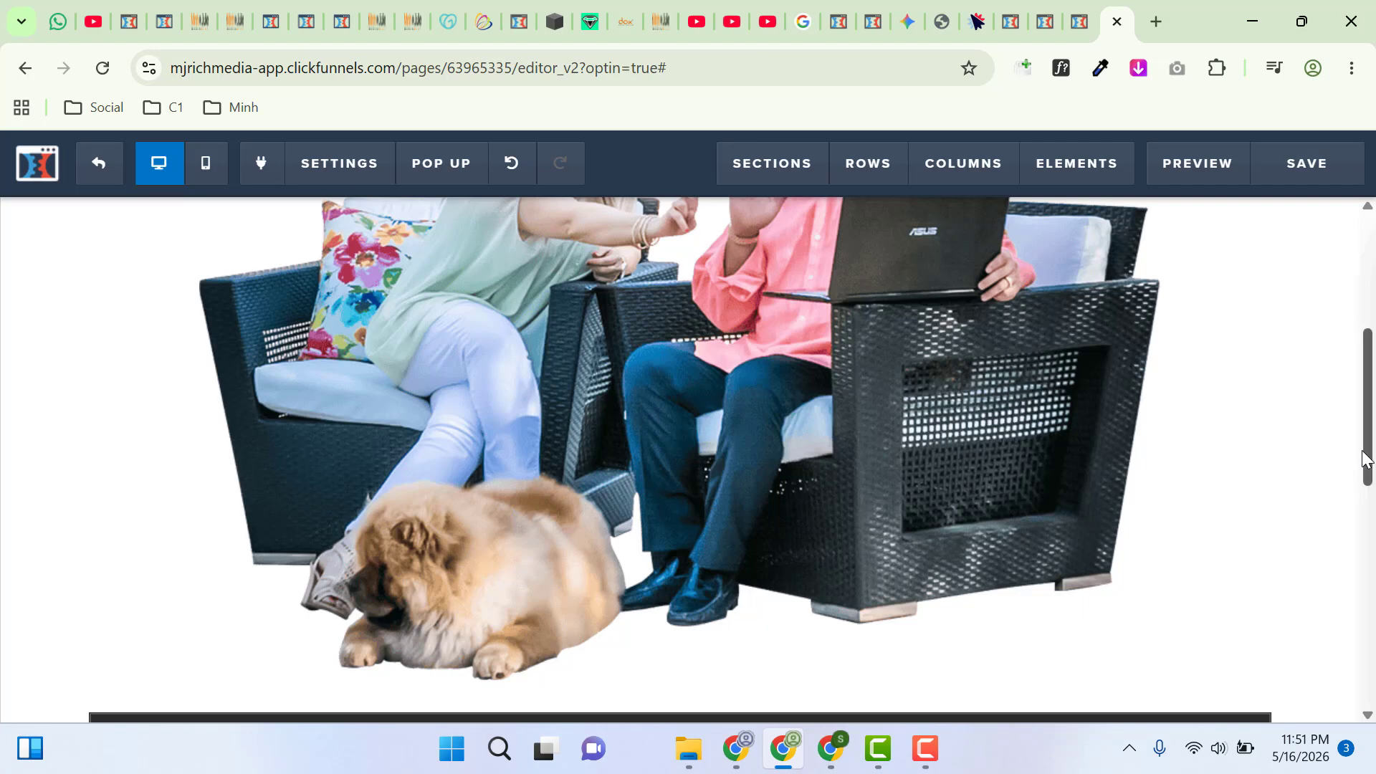
Open the settings of the video element below the couple's image and set its video type to YouTube
left_click_drag(1370, 462, 1371, 592)
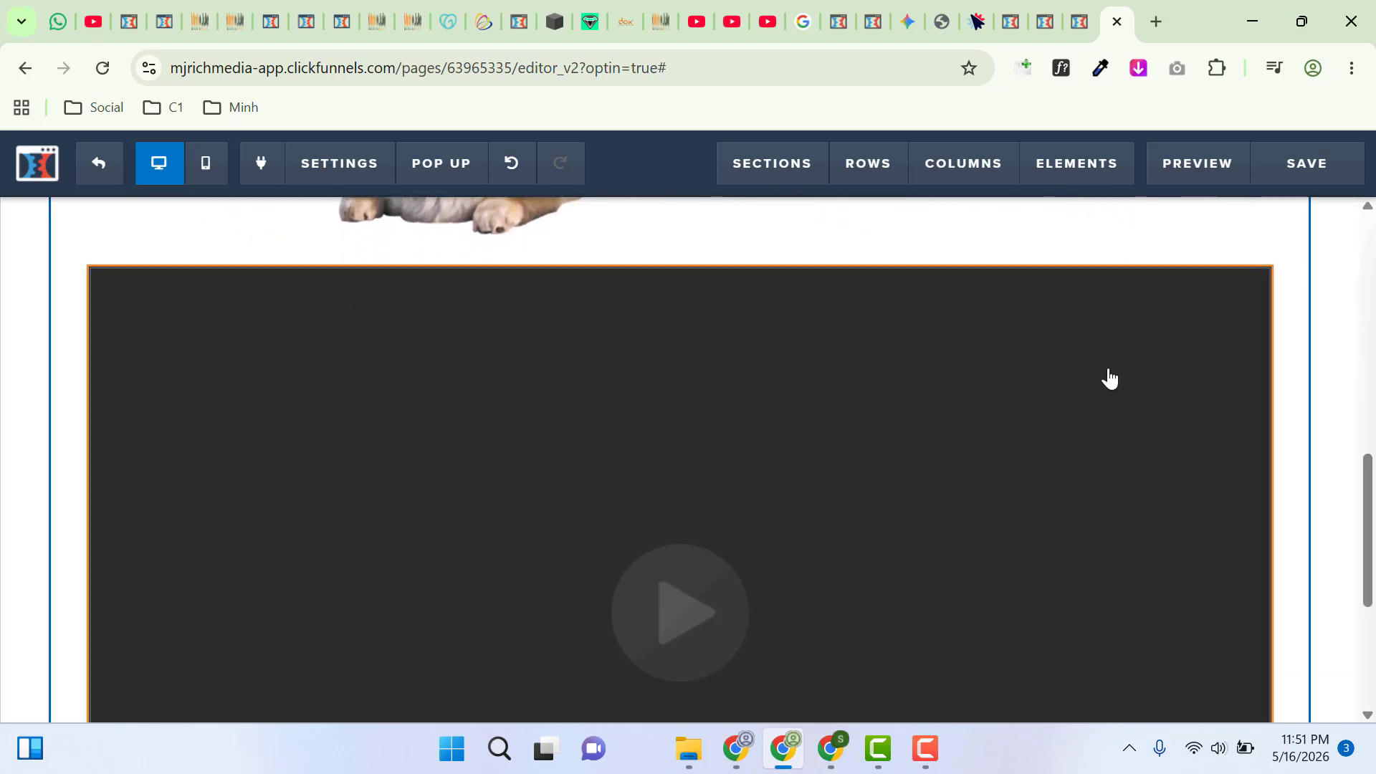
mouse_move(1163, 286)
left_click(1172, 255)
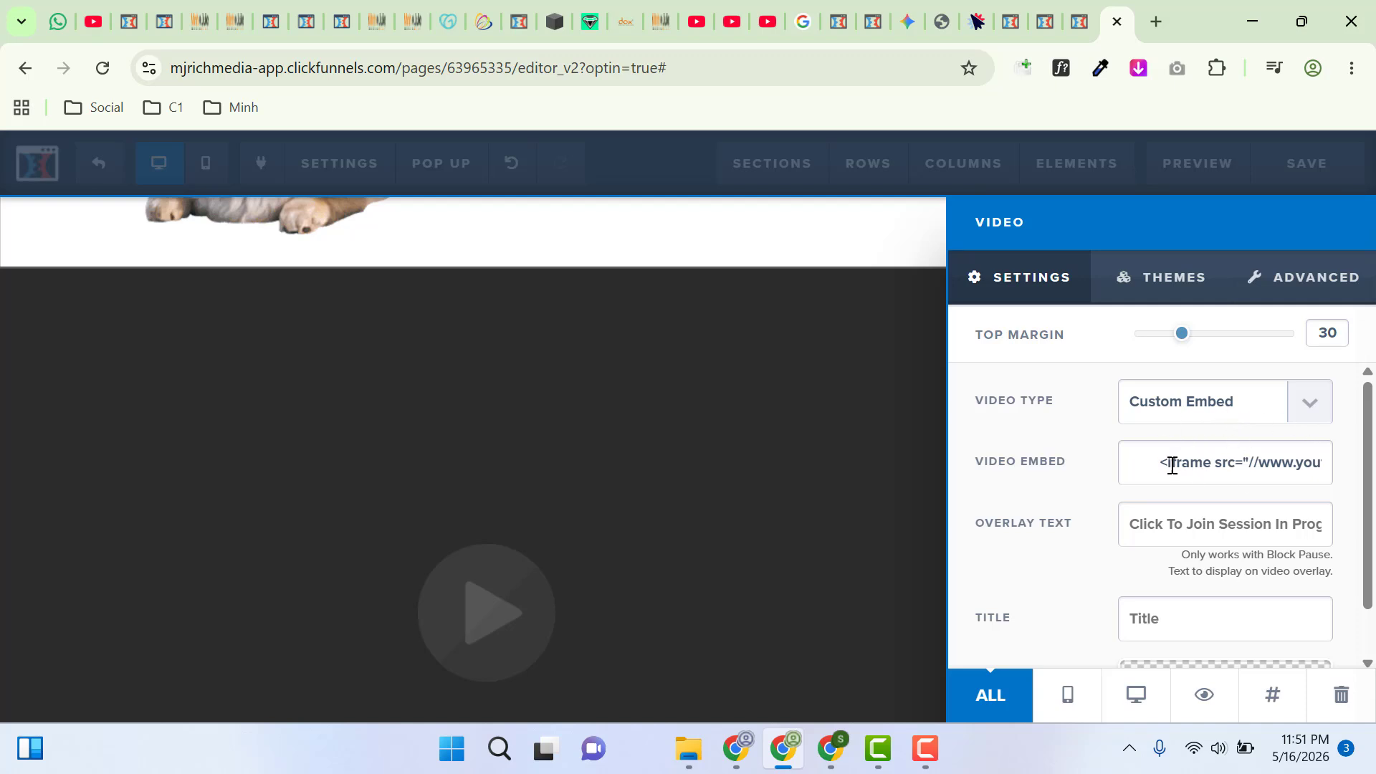
key("ctrl+a")
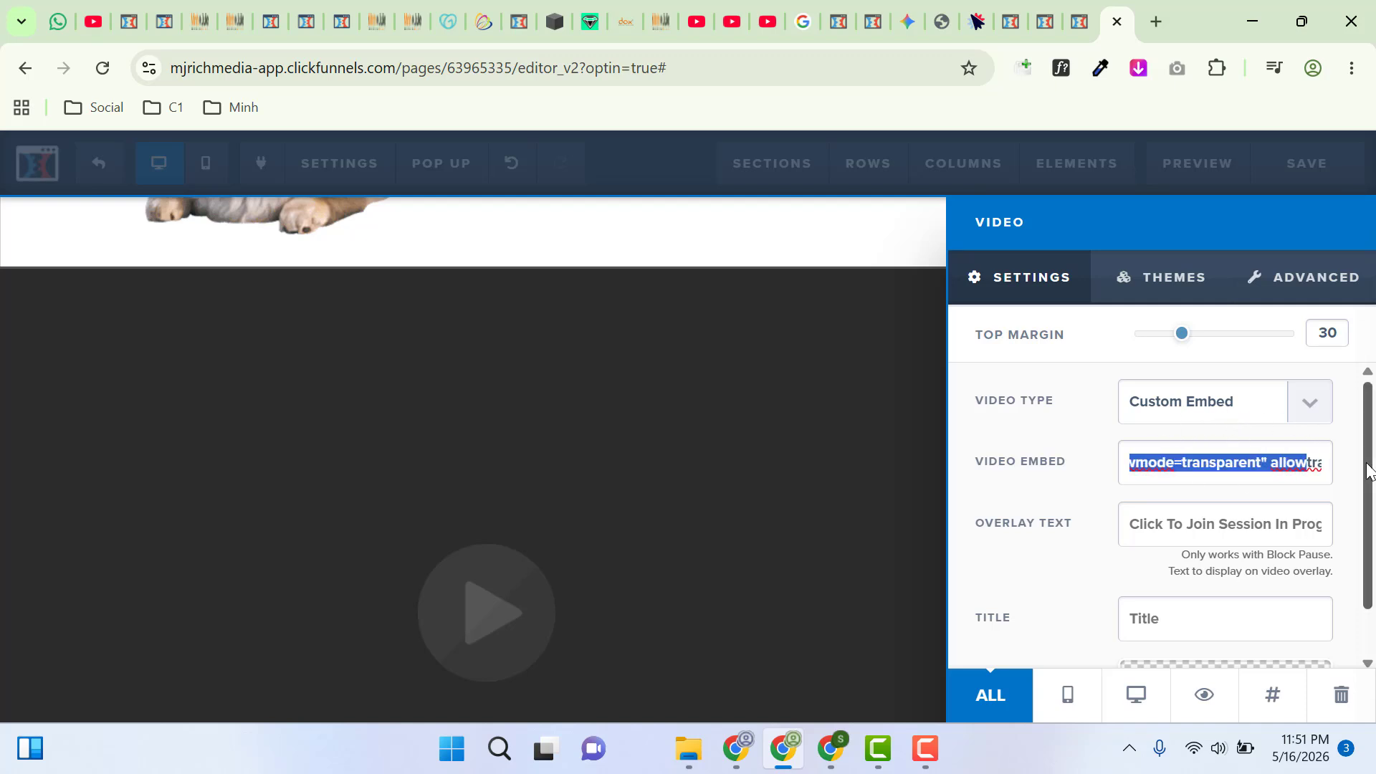
left_click(1229, 406)
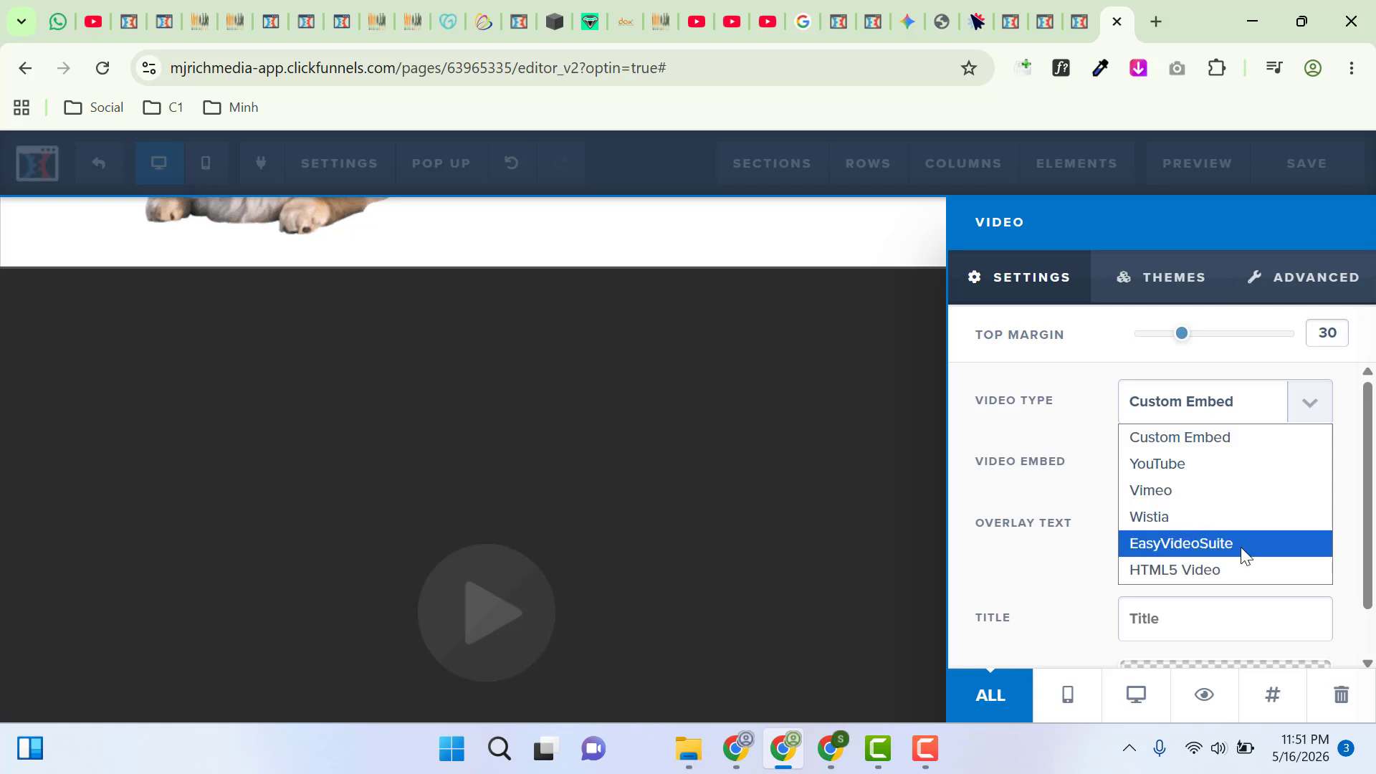
left_click(1199, 466)
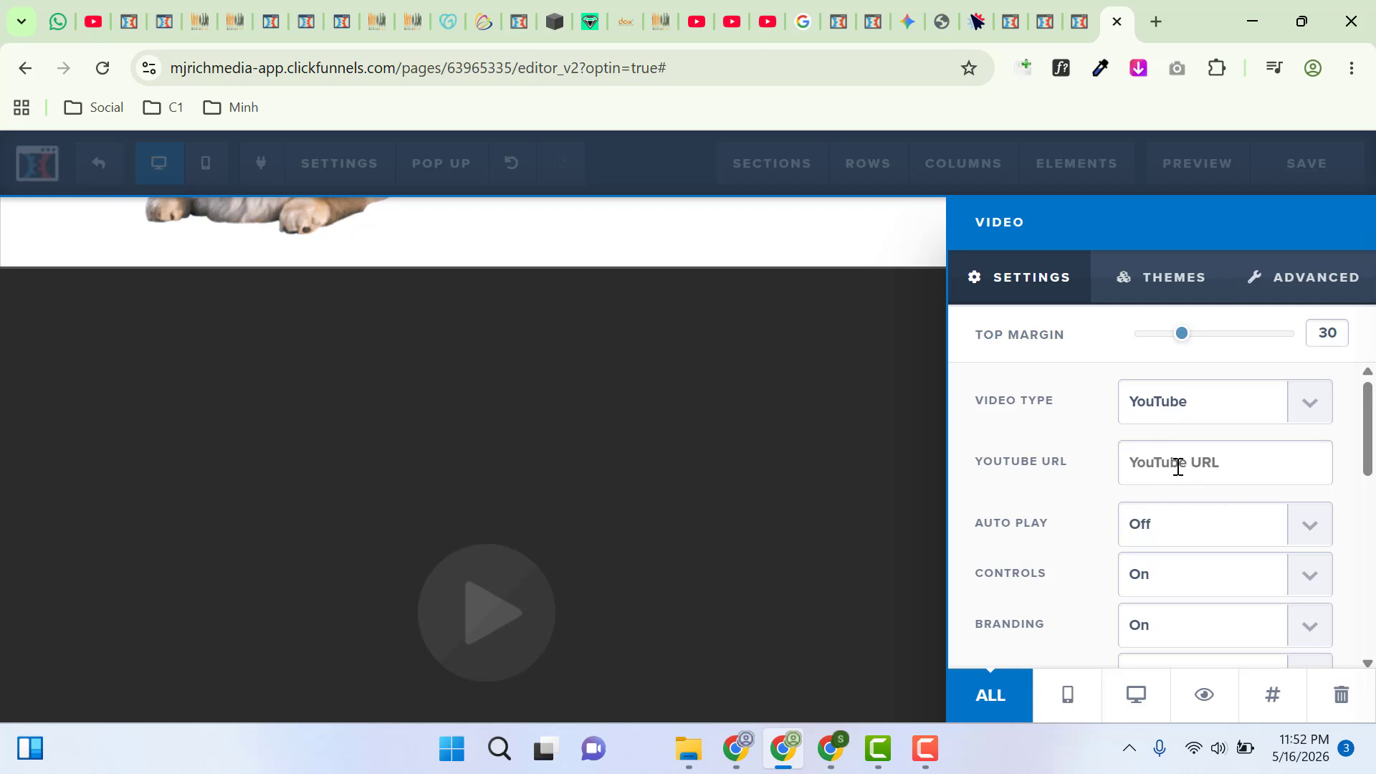
Switch to the Common Ninja channel on YouTube and copy the link of "How to Collect Names and Emails in Your NFL Pick'em Challenge"
left_click(713, 8)
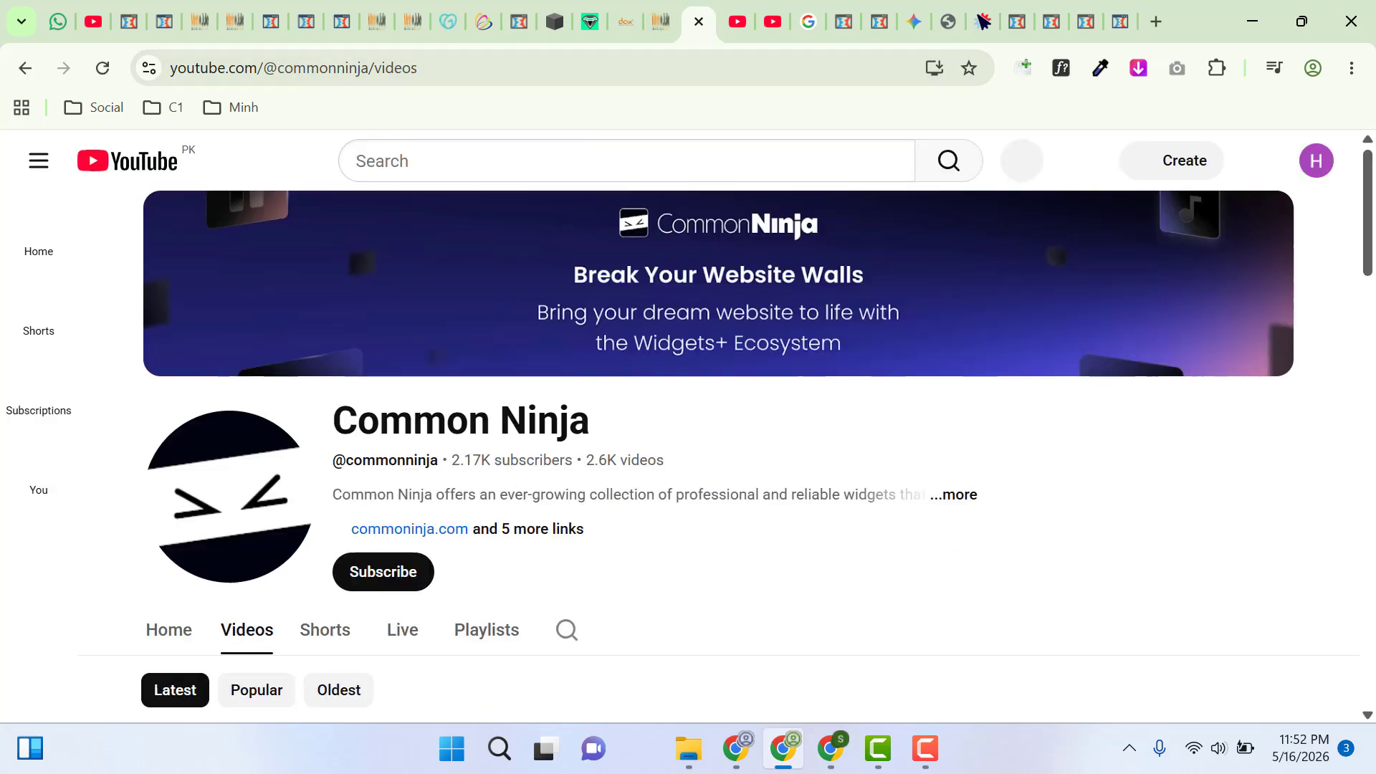
scroll(550, 331, "down", 5)
right_click(551, 332)
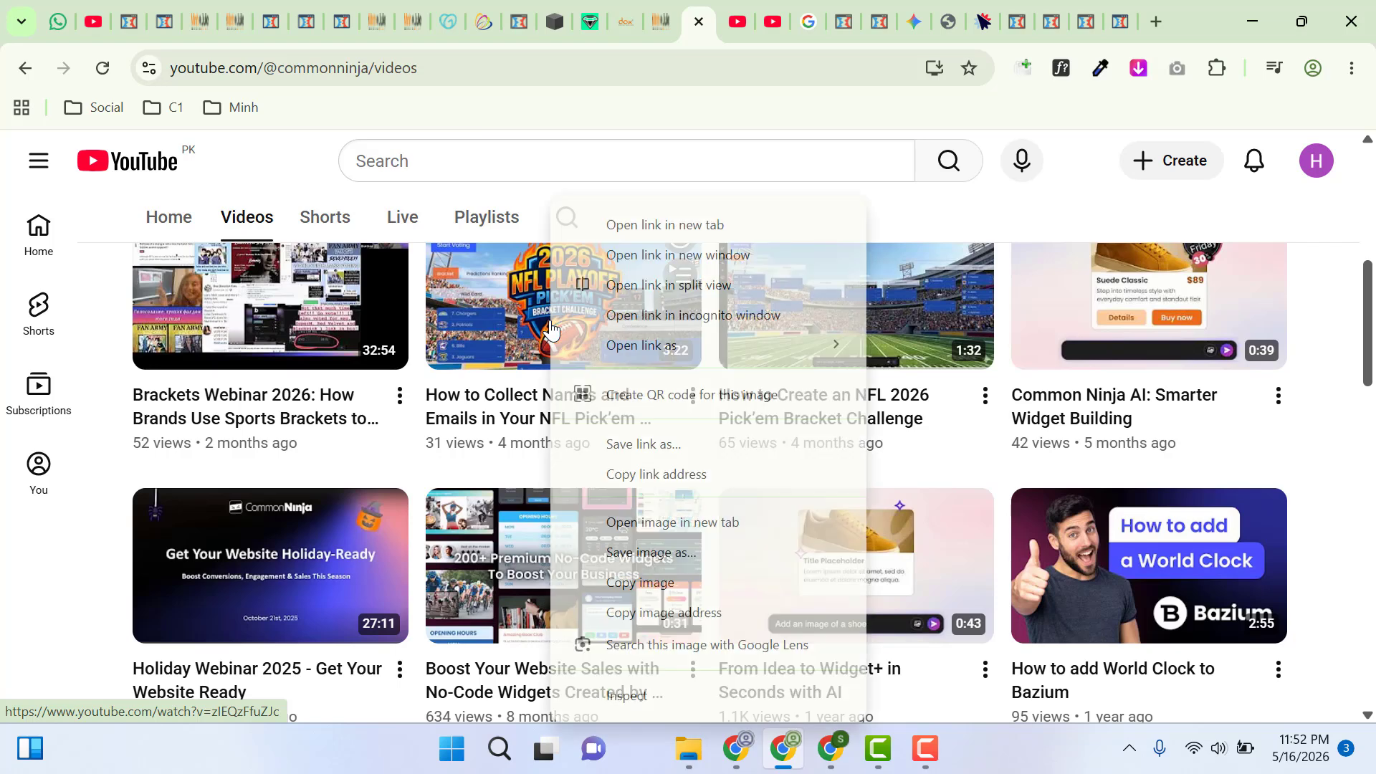
left_click(666, 474)
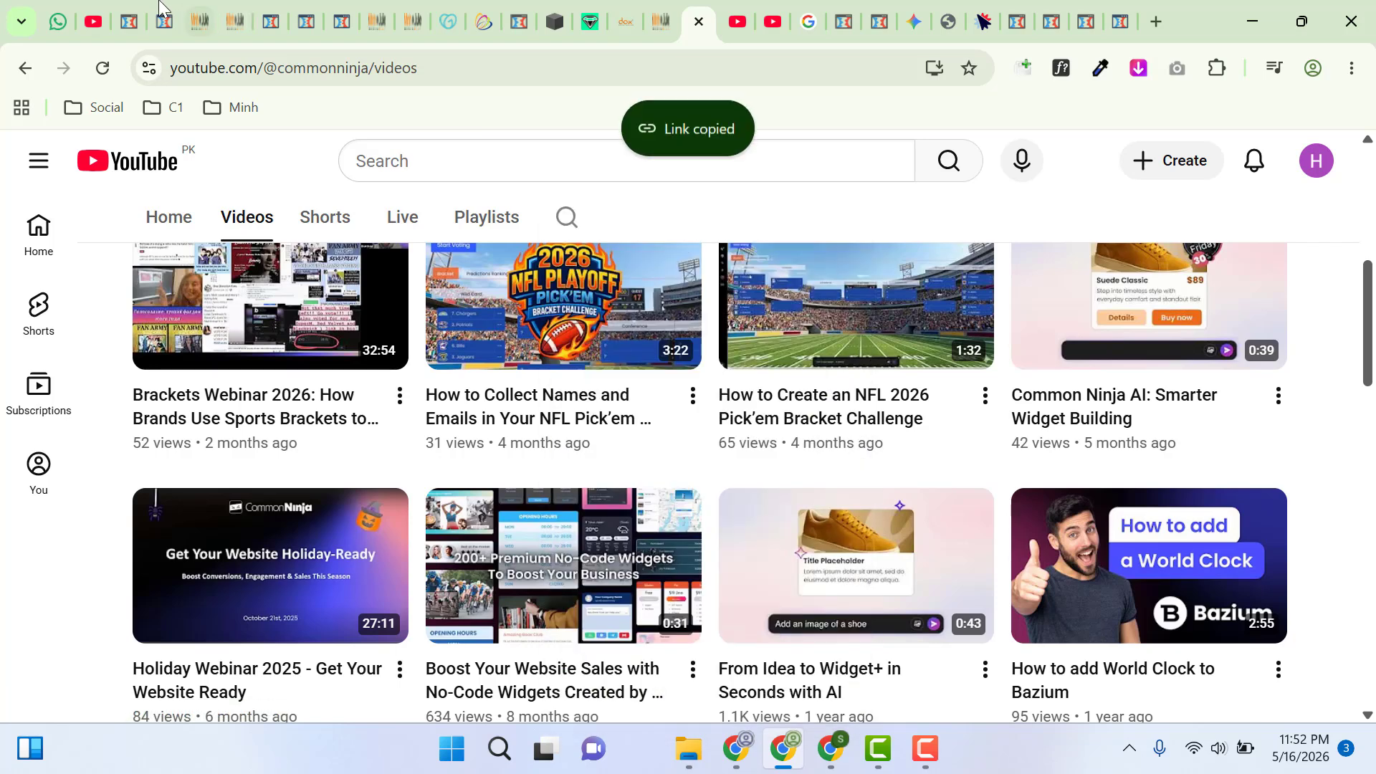
Return to the ClickFunnels page editor, paste the copied link as the video's YouTube URL and save the page
left_click(105, 10)
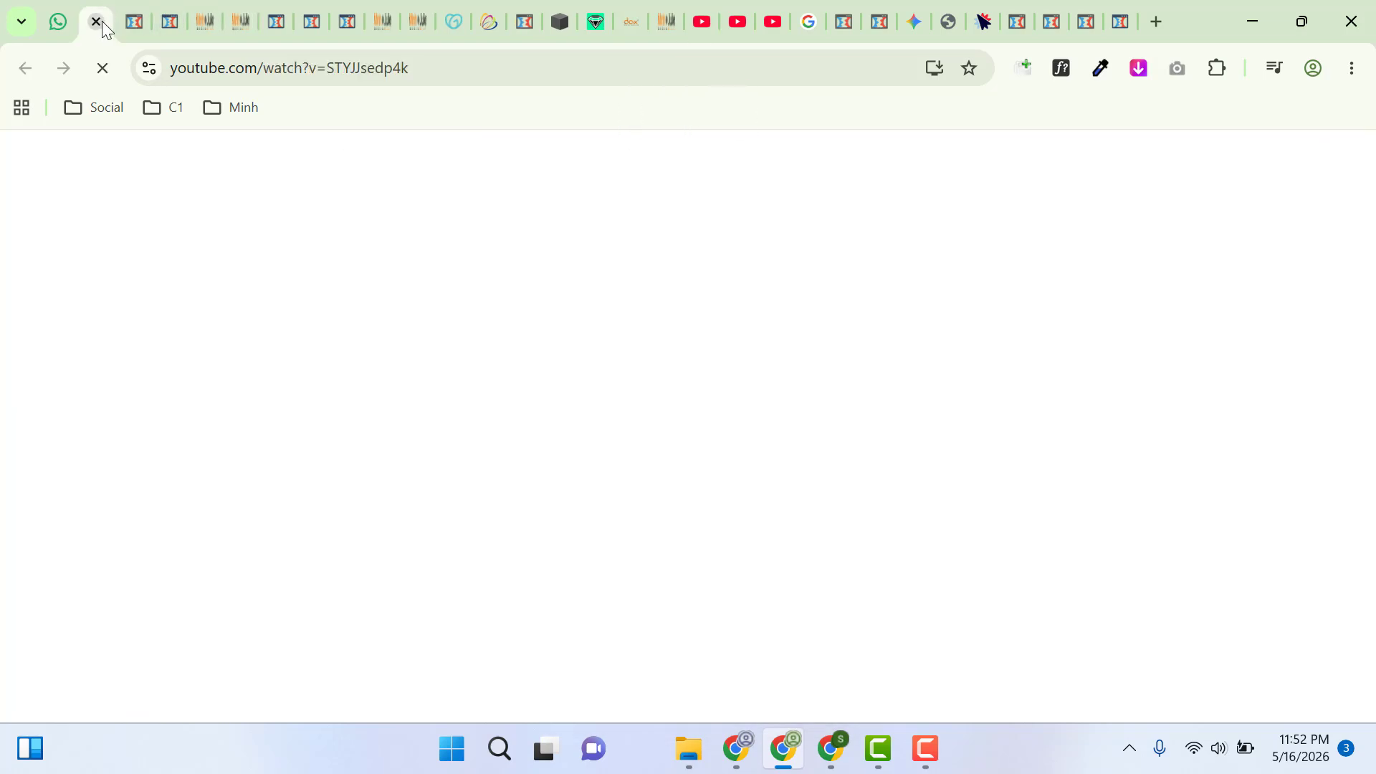
key("ctrl+w")
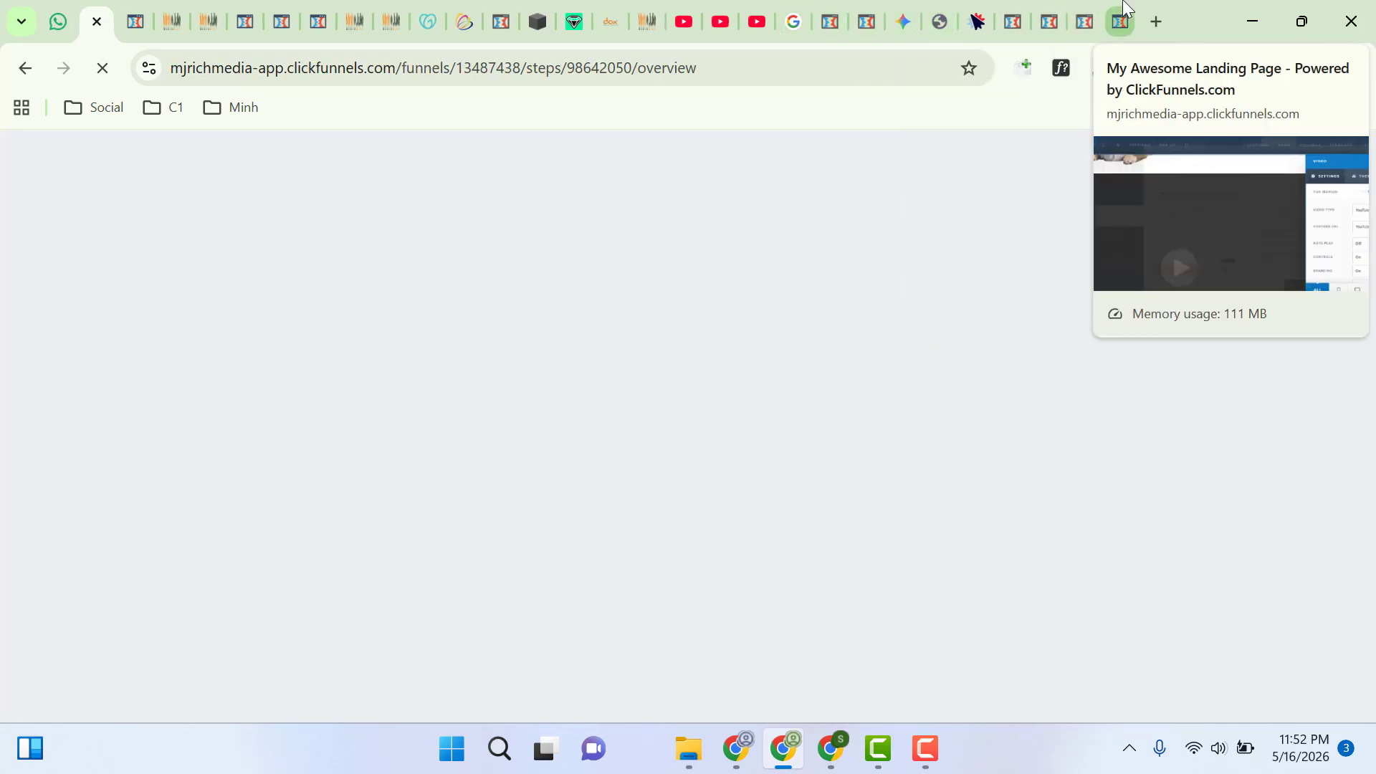
left_click(1120, 22)
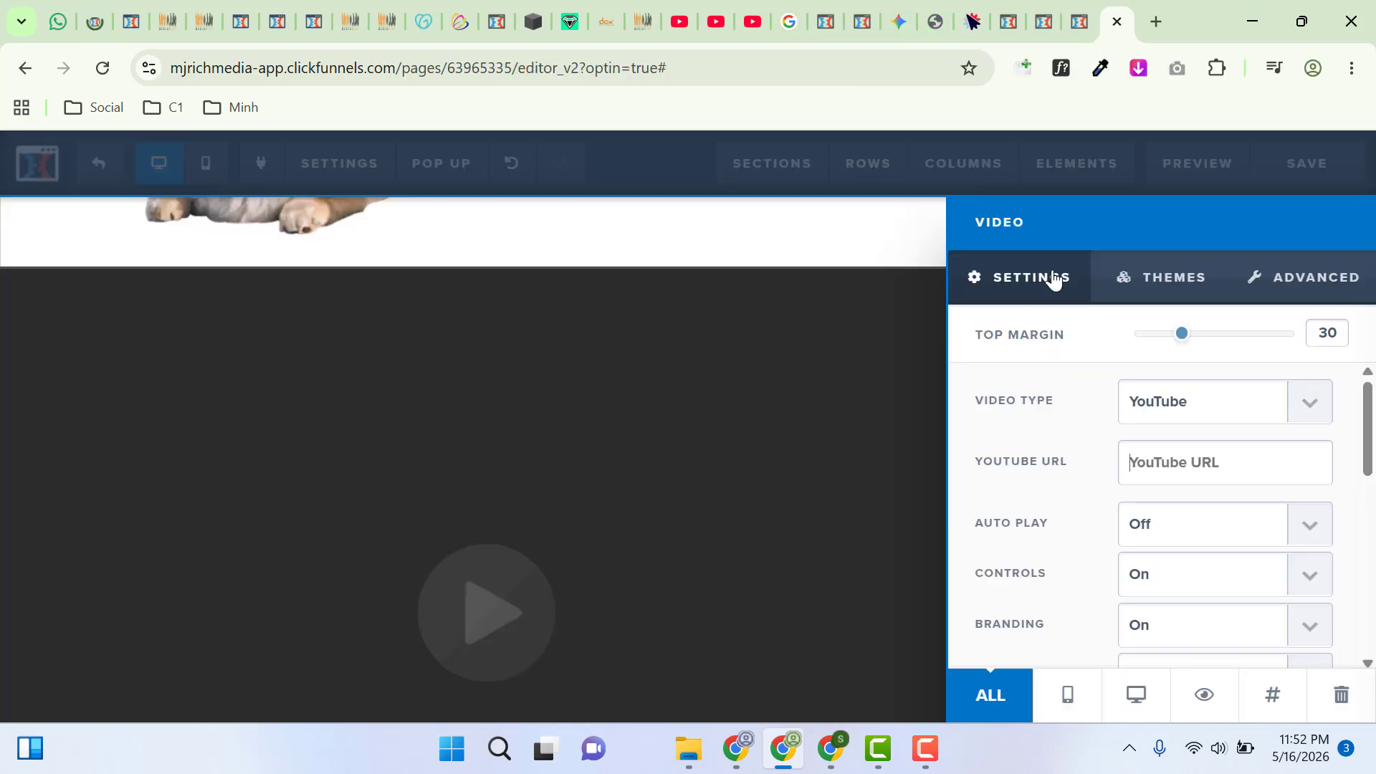
left_click(1171, 462)
key("ctrl+v")
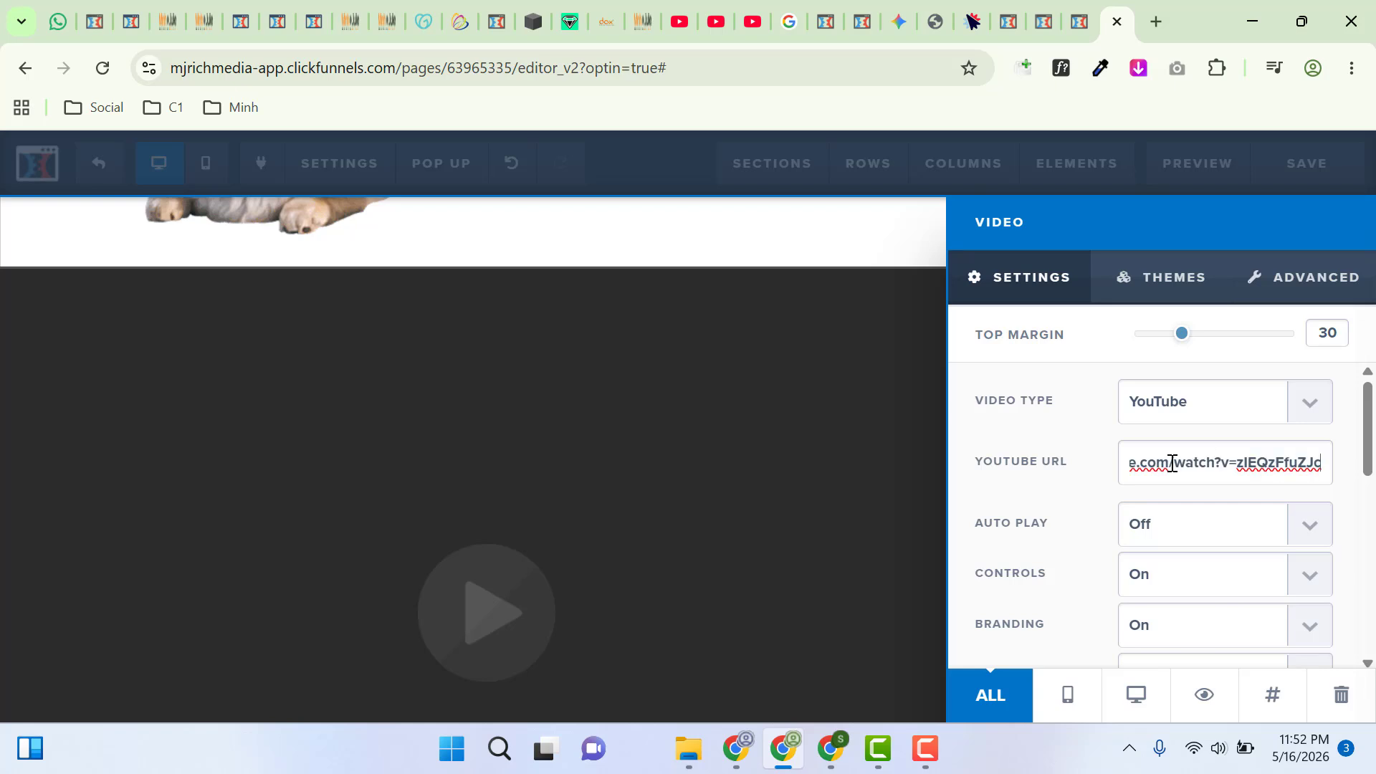
left_click(832, 523)
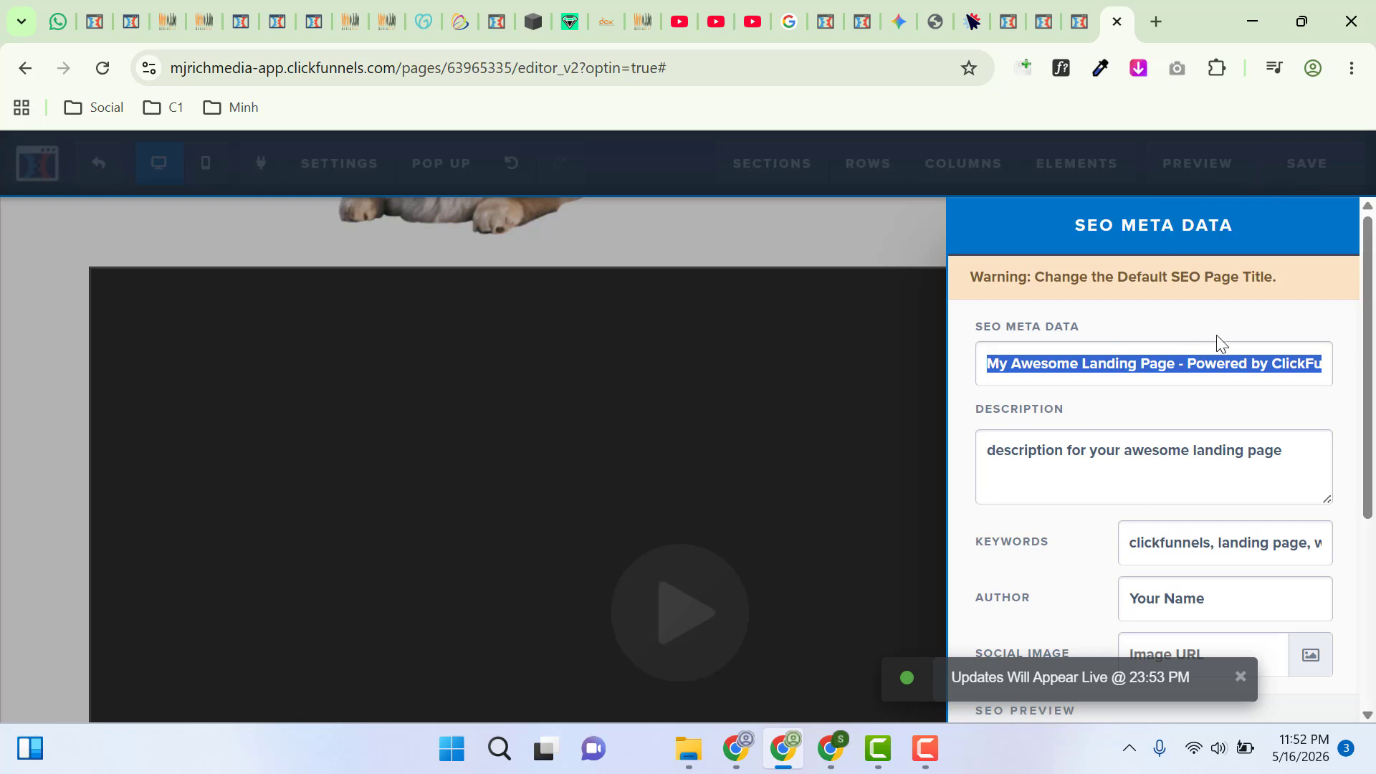
Look over the page's SEO metadata fields, save the page again and dismiss the SEO form
left_click(1090, 377)
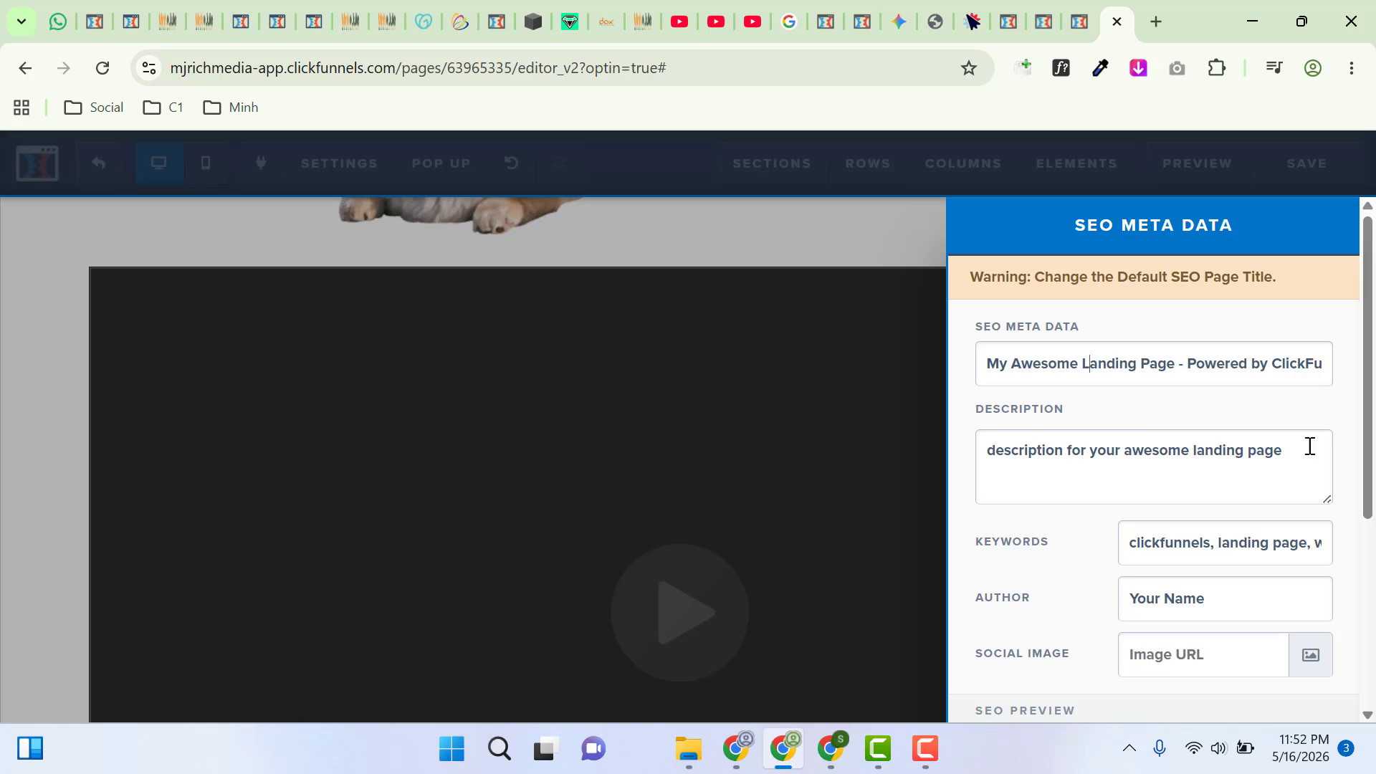
scroll(1371, 488, "down", 2)
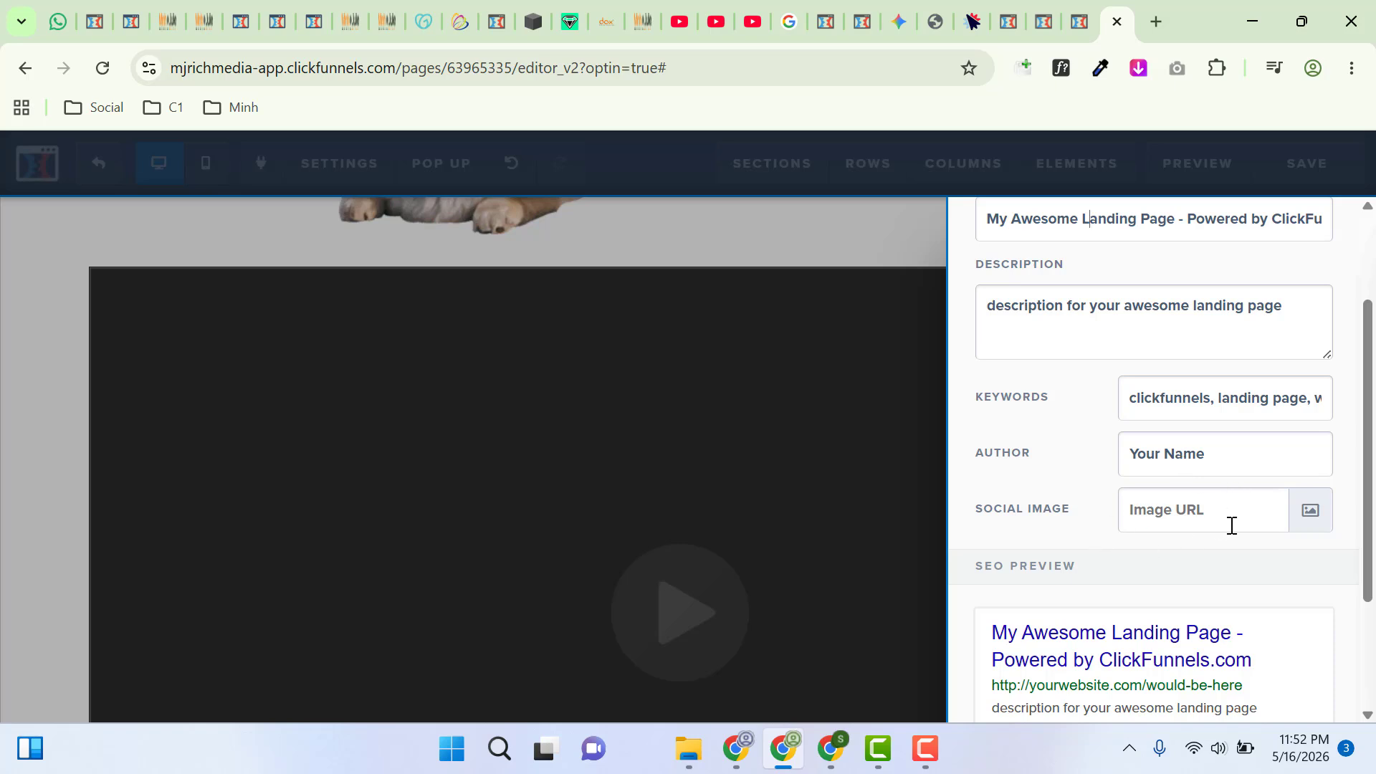
left_click(842, 474)
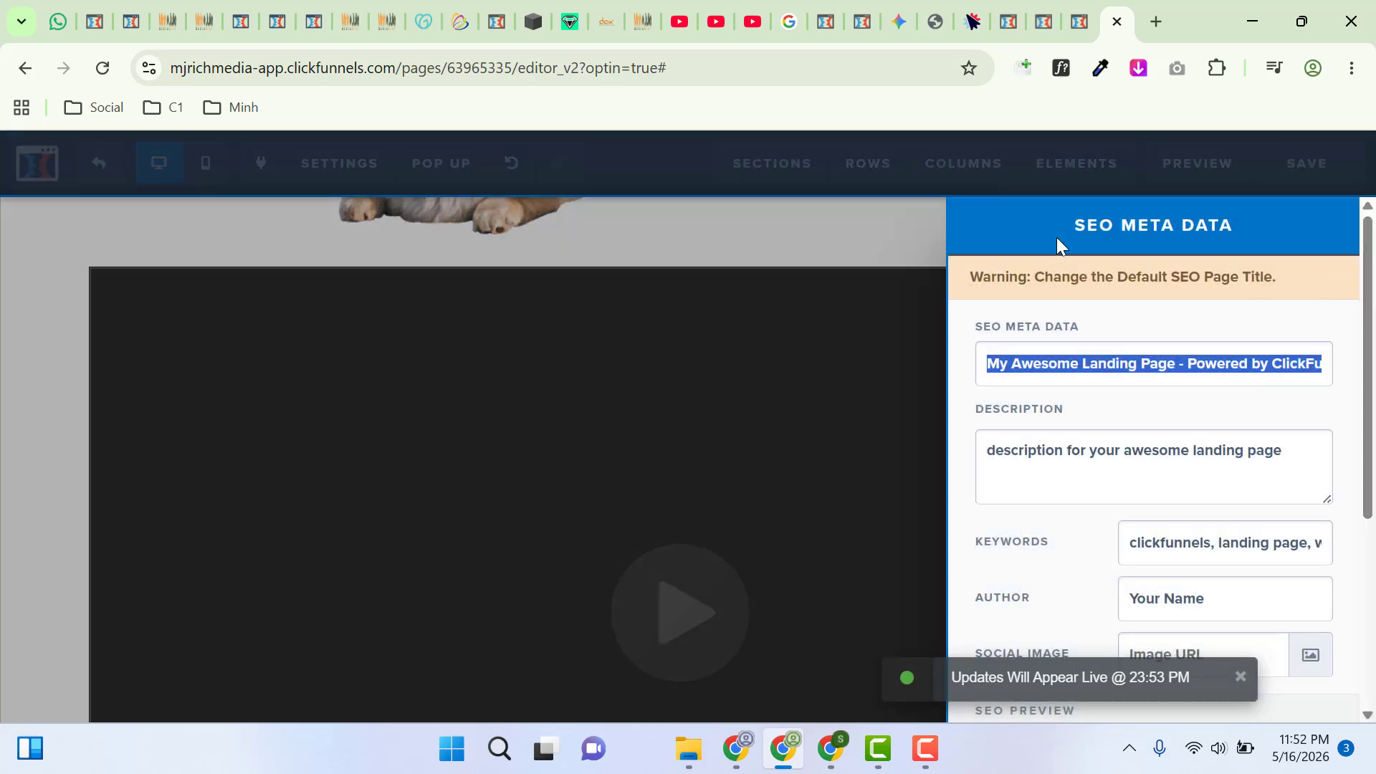
left_click(765, 298)
Preview the page to check the couple's image and the embedded video, and compare them with the layout in the editor
left_click(1186, 174)
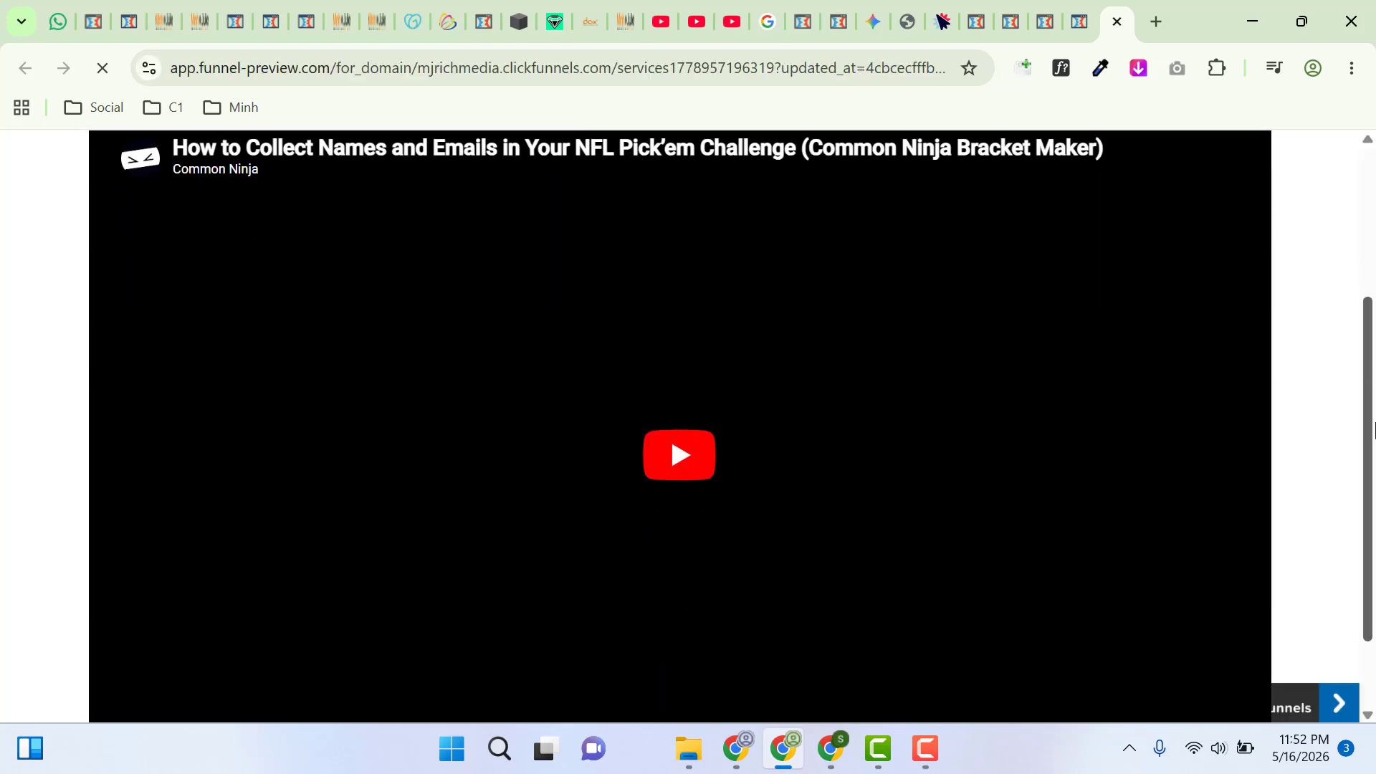
scroll(1353, 268, "down", 10)
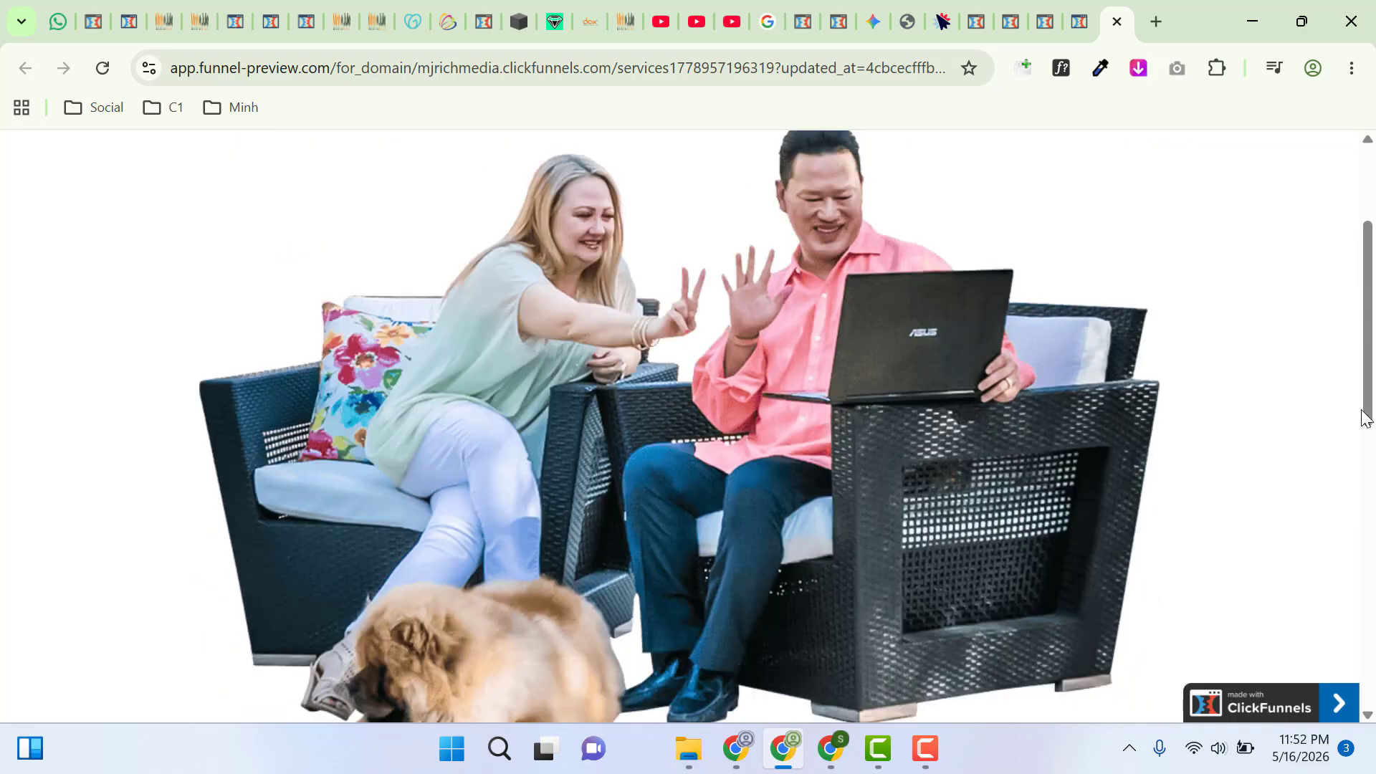
scroll(1322, 409, "up", 10)
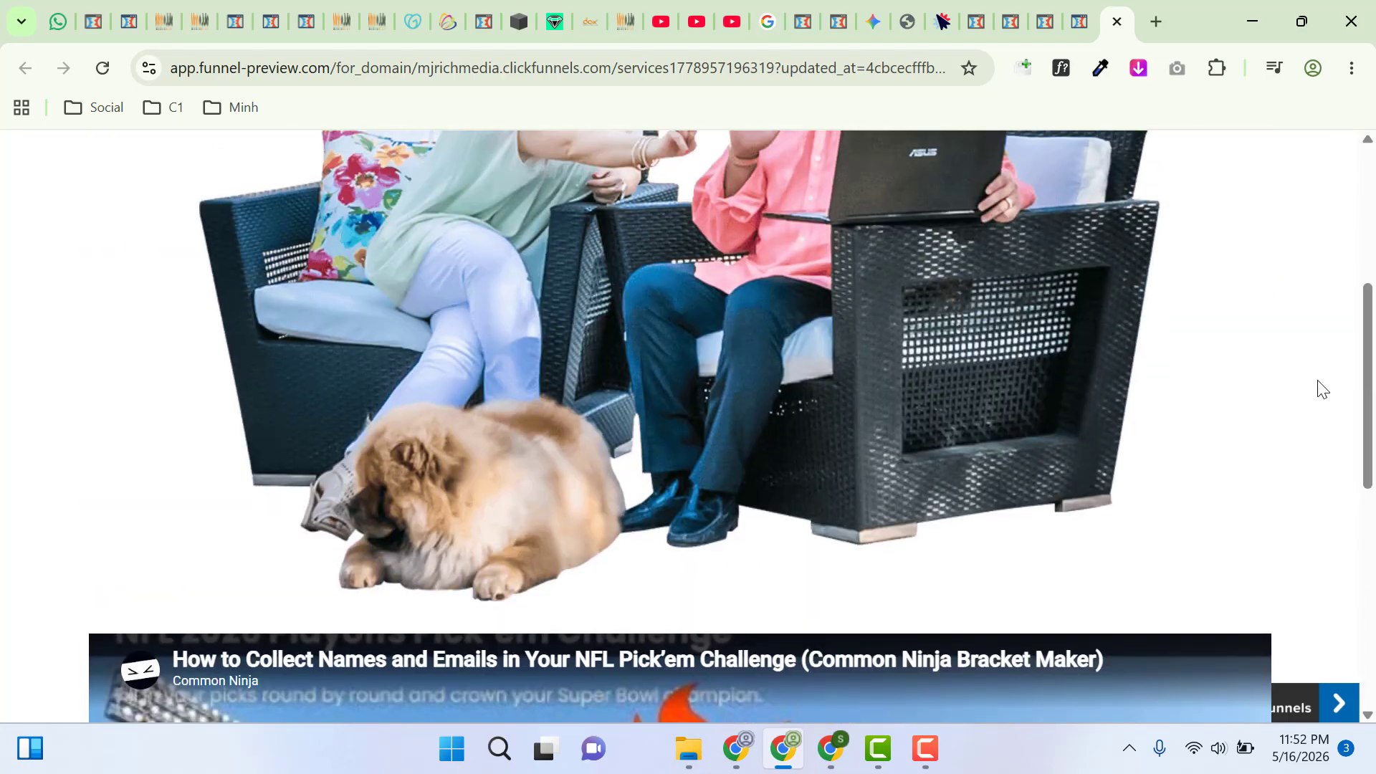
left_click(1088, 7)
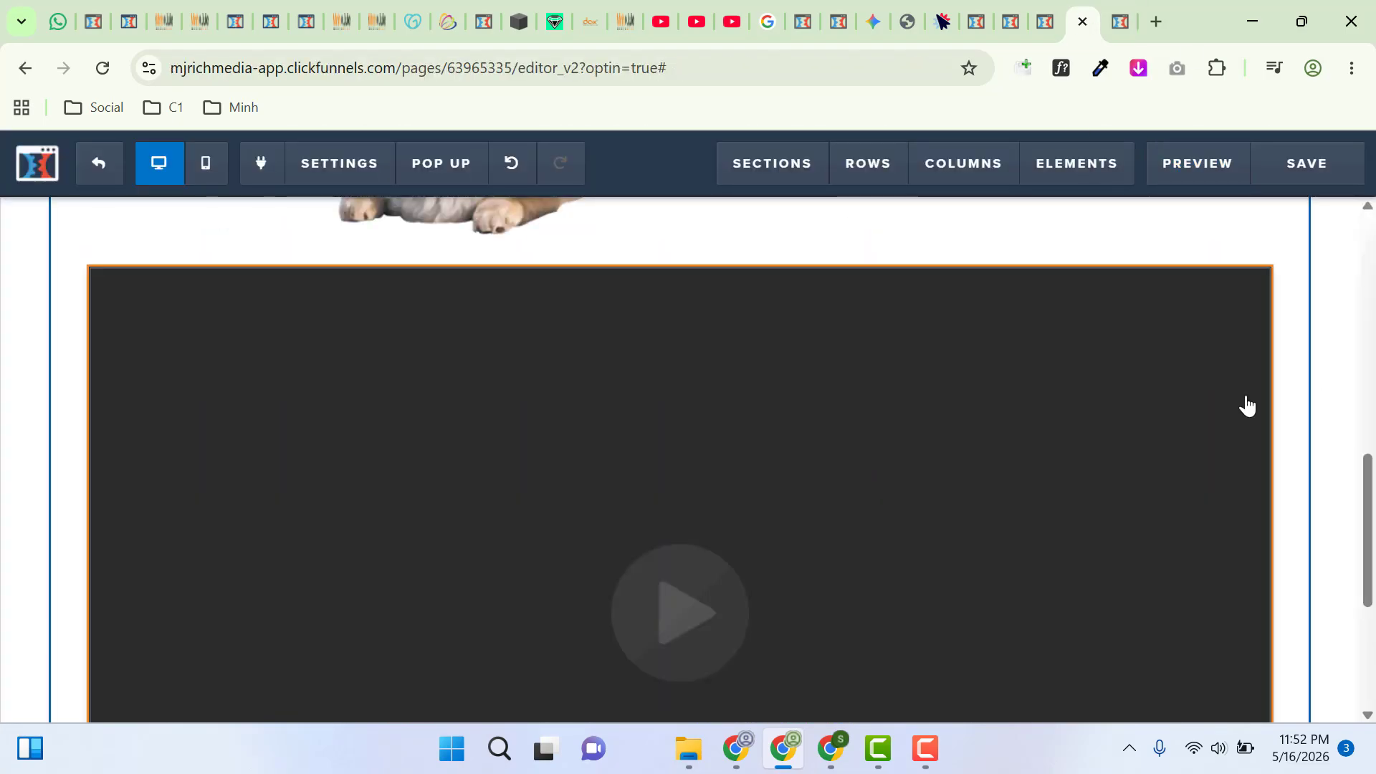
scroll(1324, 331, "up", 6)
scroll(1325, 331, "up", 3)
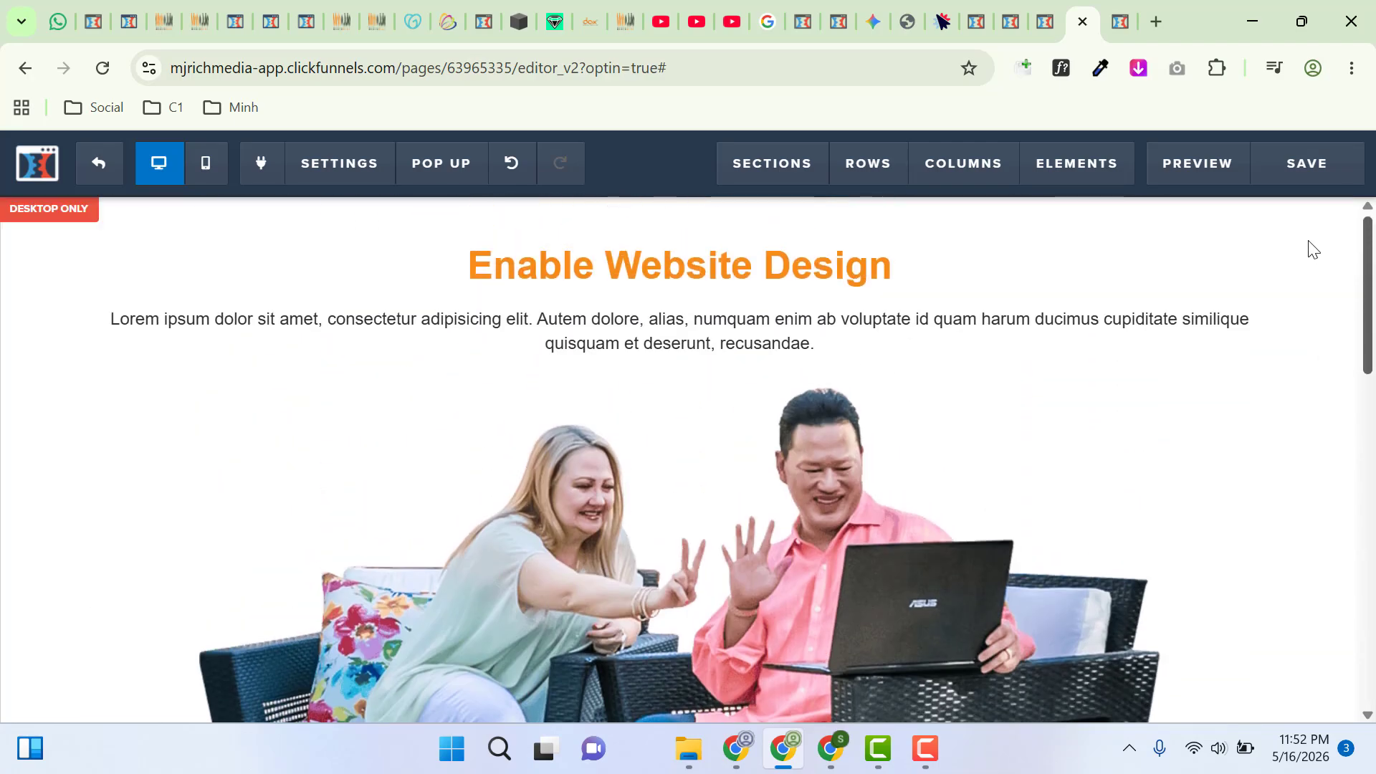
scroll(1361, 440, "down", 8)
scroll(1373, 581, "down", 5)
scroll(1336, 424, "up", 8)
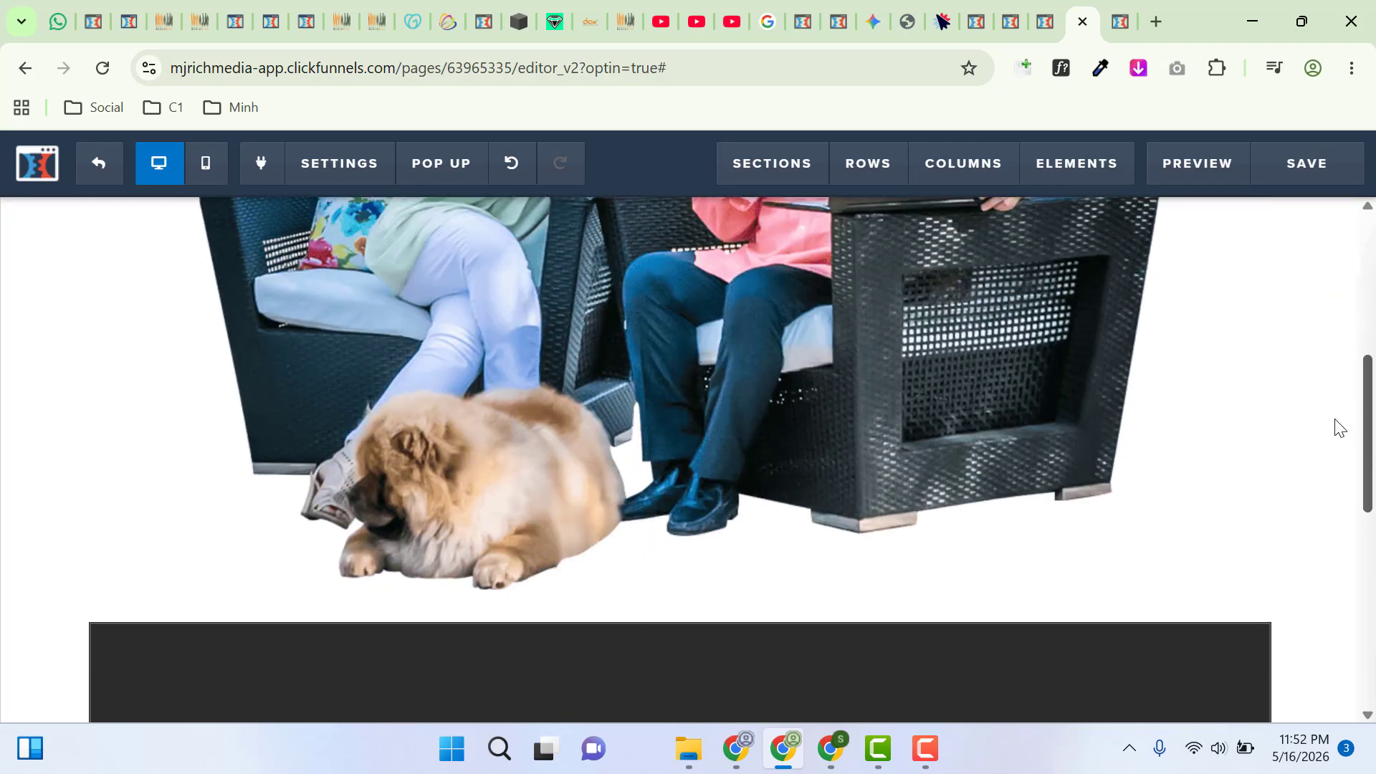
Add a Button element between the couple's image and the video, and look through its settings
scroll(1342, 485, "down", 3)
left_click(680, 401)
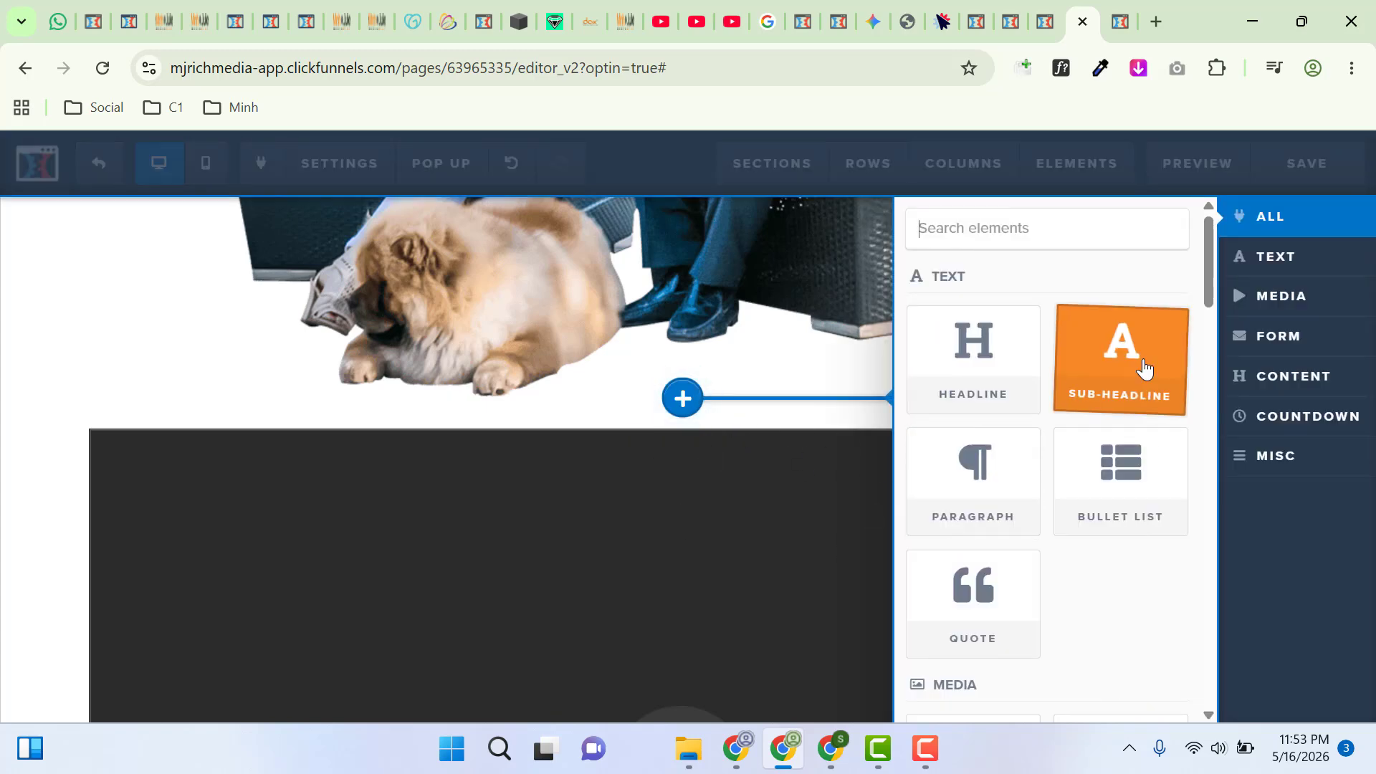
left_click(1016, 236)
type("butt")
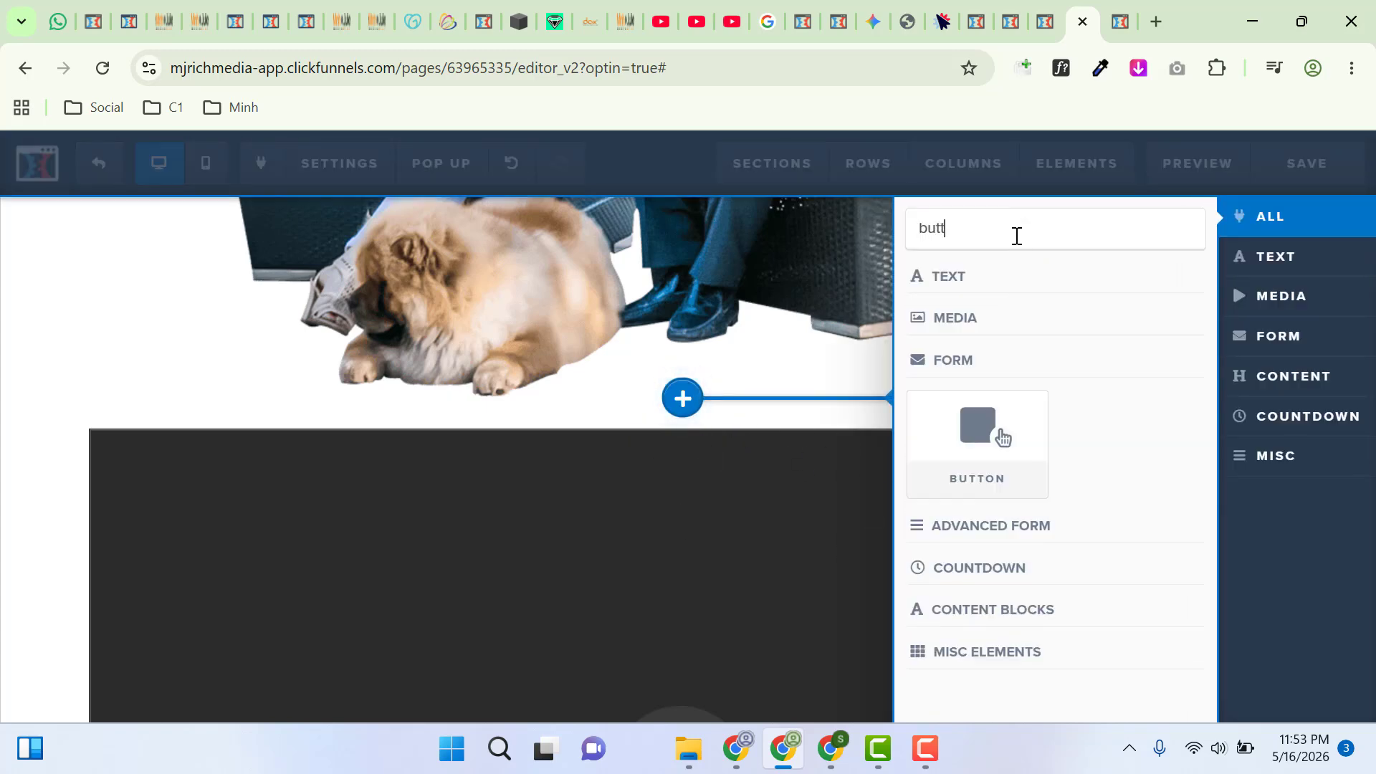
left_click(994, 442)
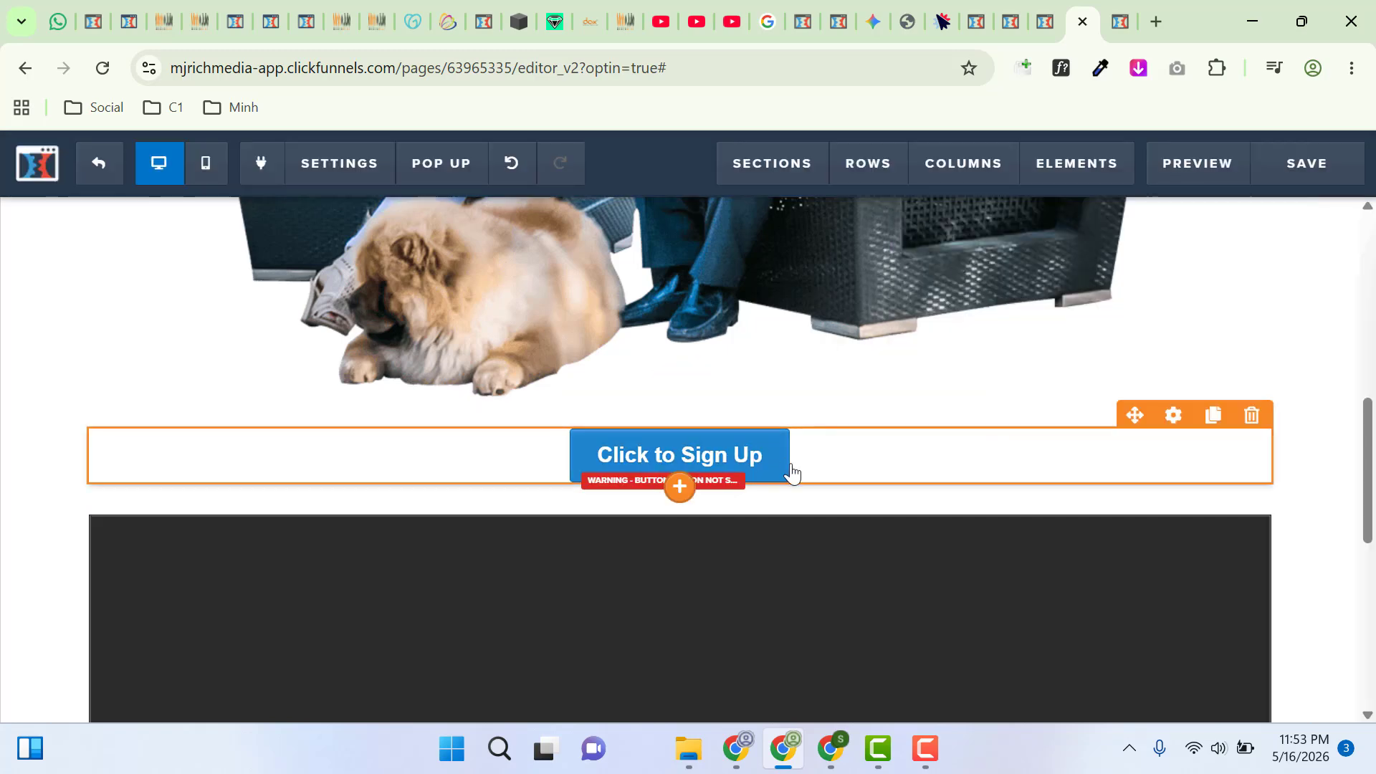
left_click(1171, 415)
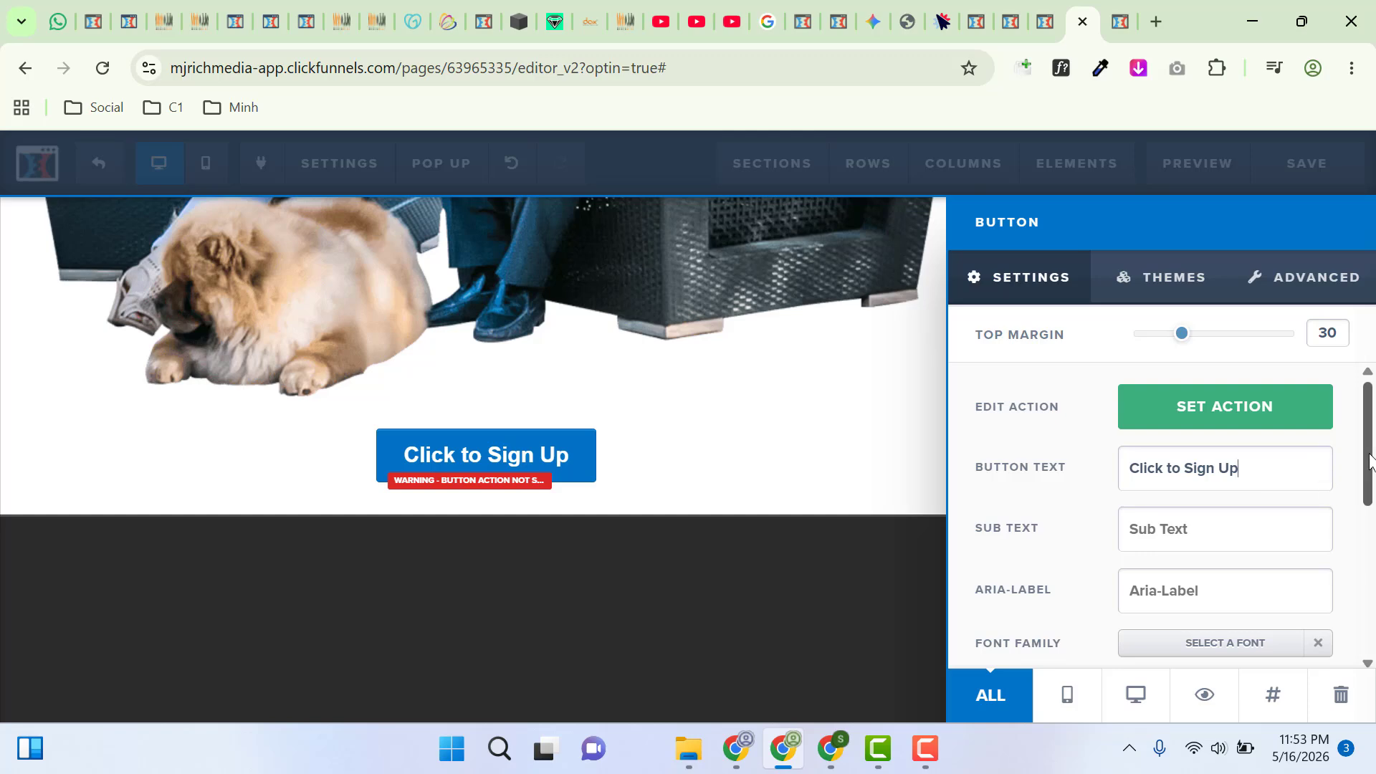
left_click_drag(1369, 454, 1366, 545)
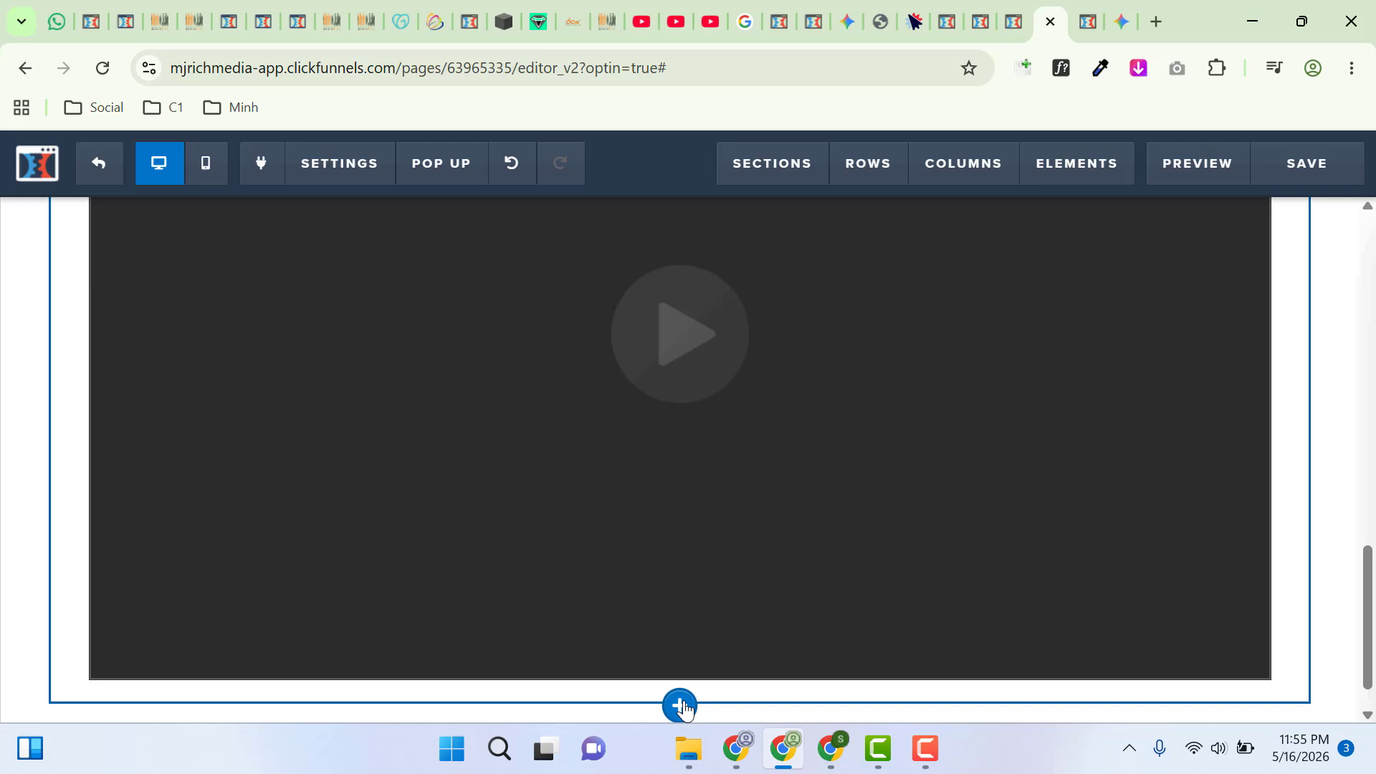
Add a two-column row below the video and place an Image element in its left column
left_click(682, 706)
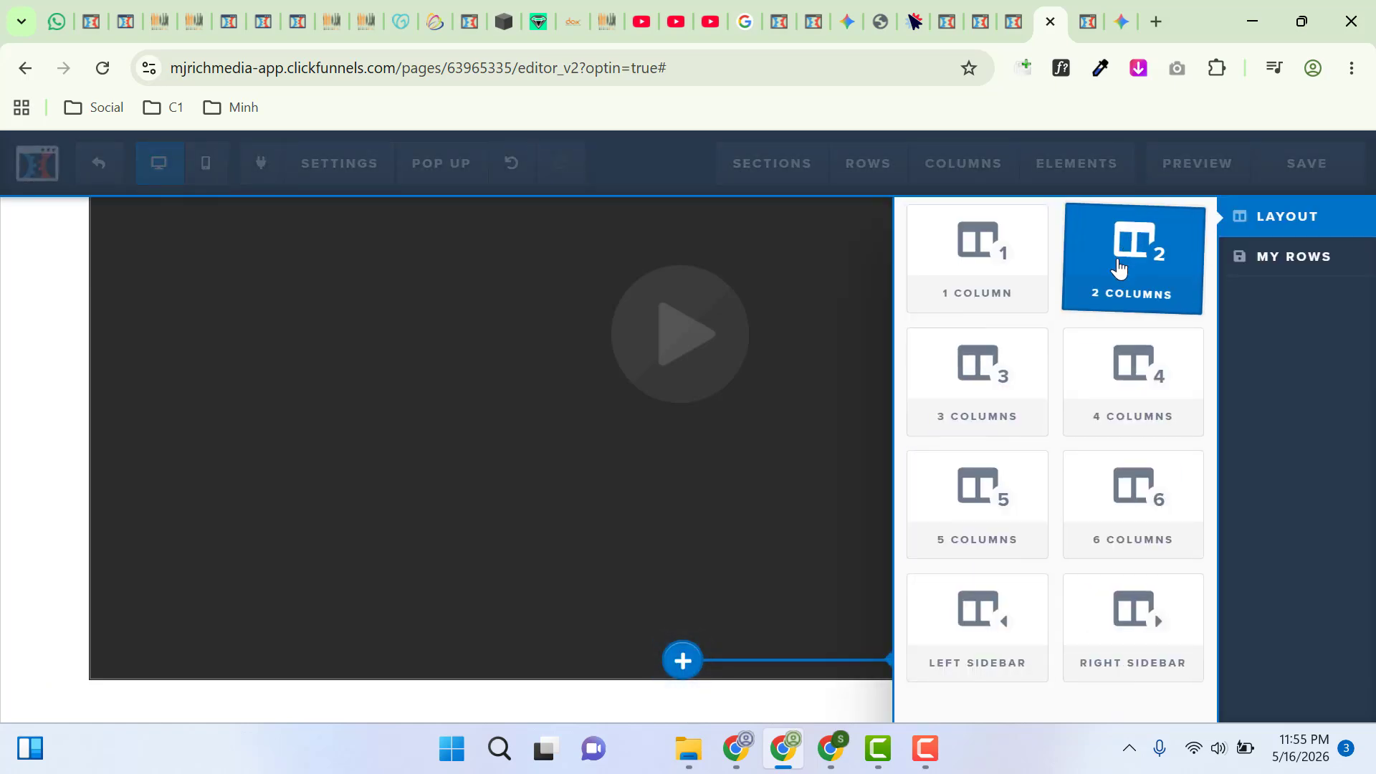
left_click(1120, 269)
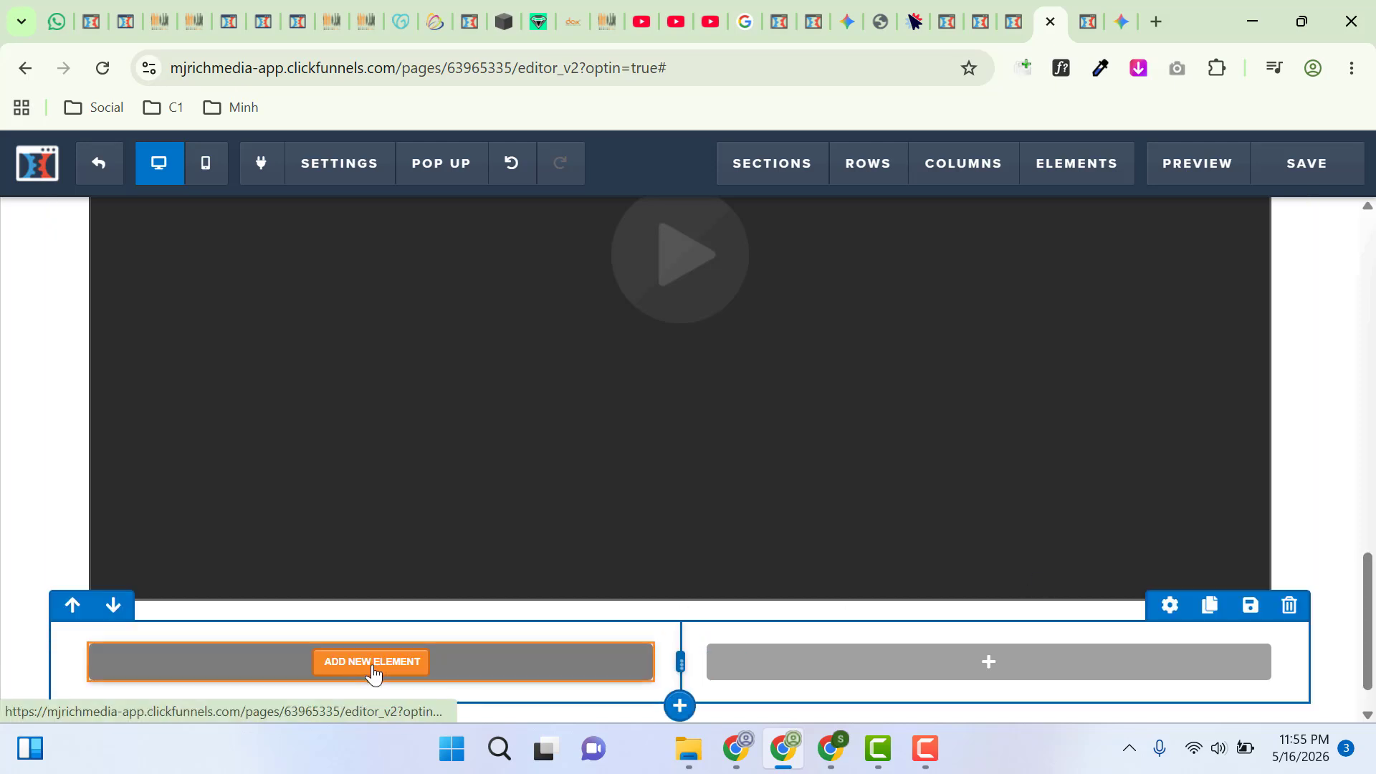
left_click(373, 663)
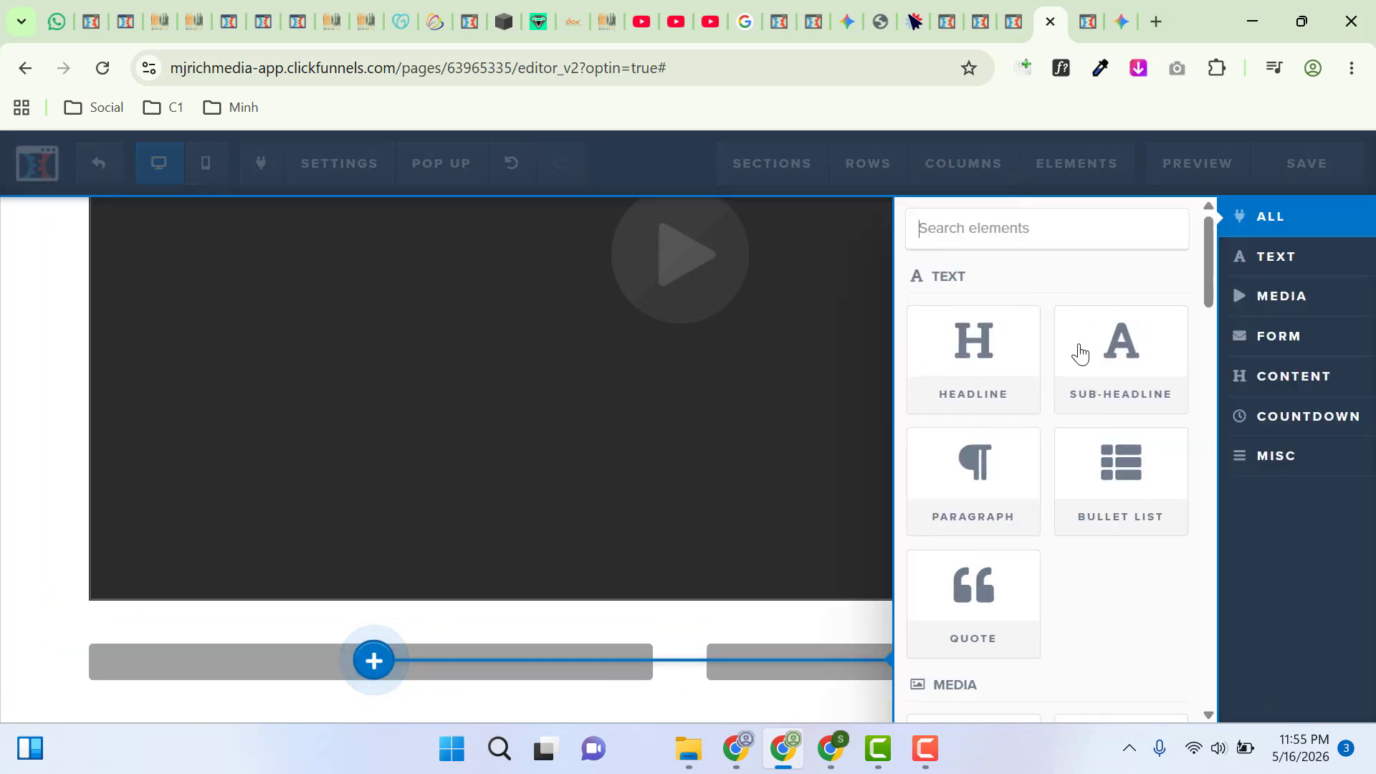
left_click(1056, 230)
type("imag")
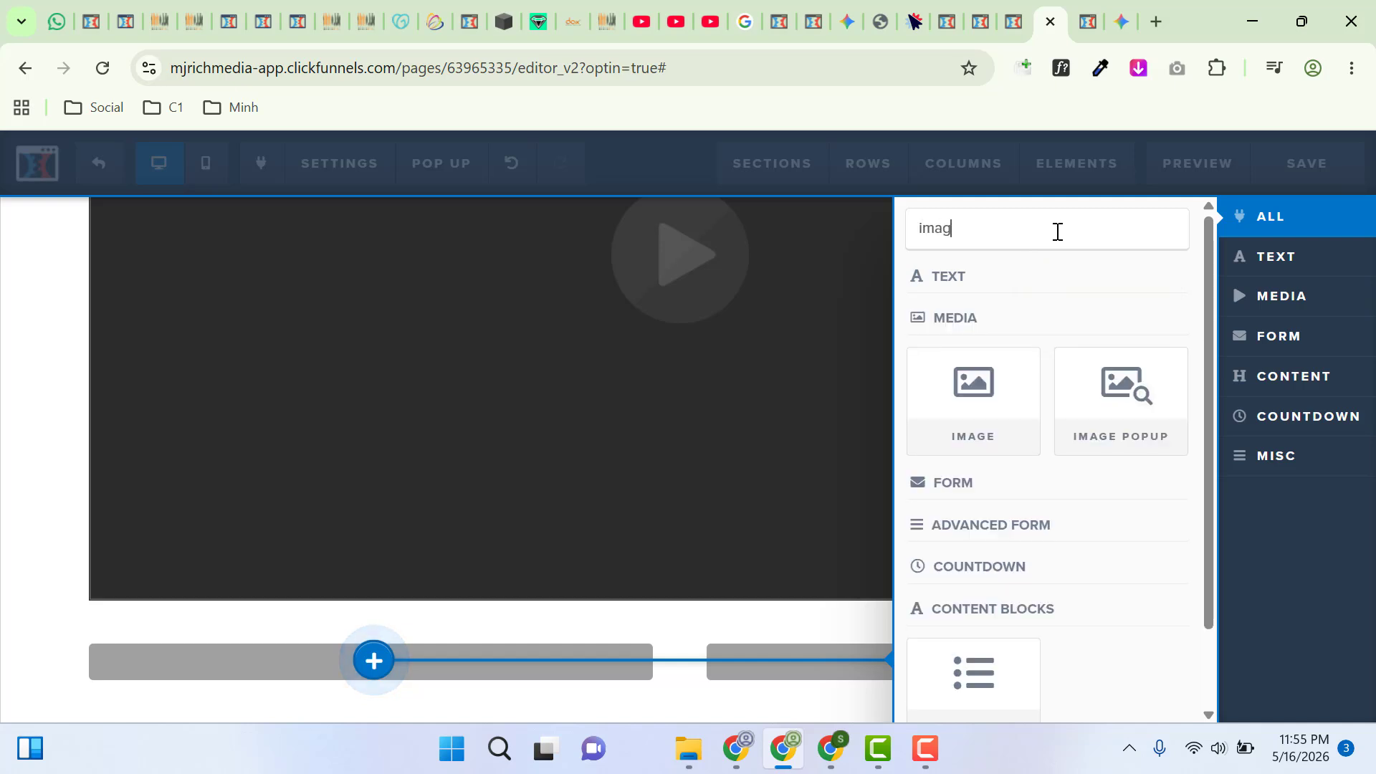
left_click(965, 399)
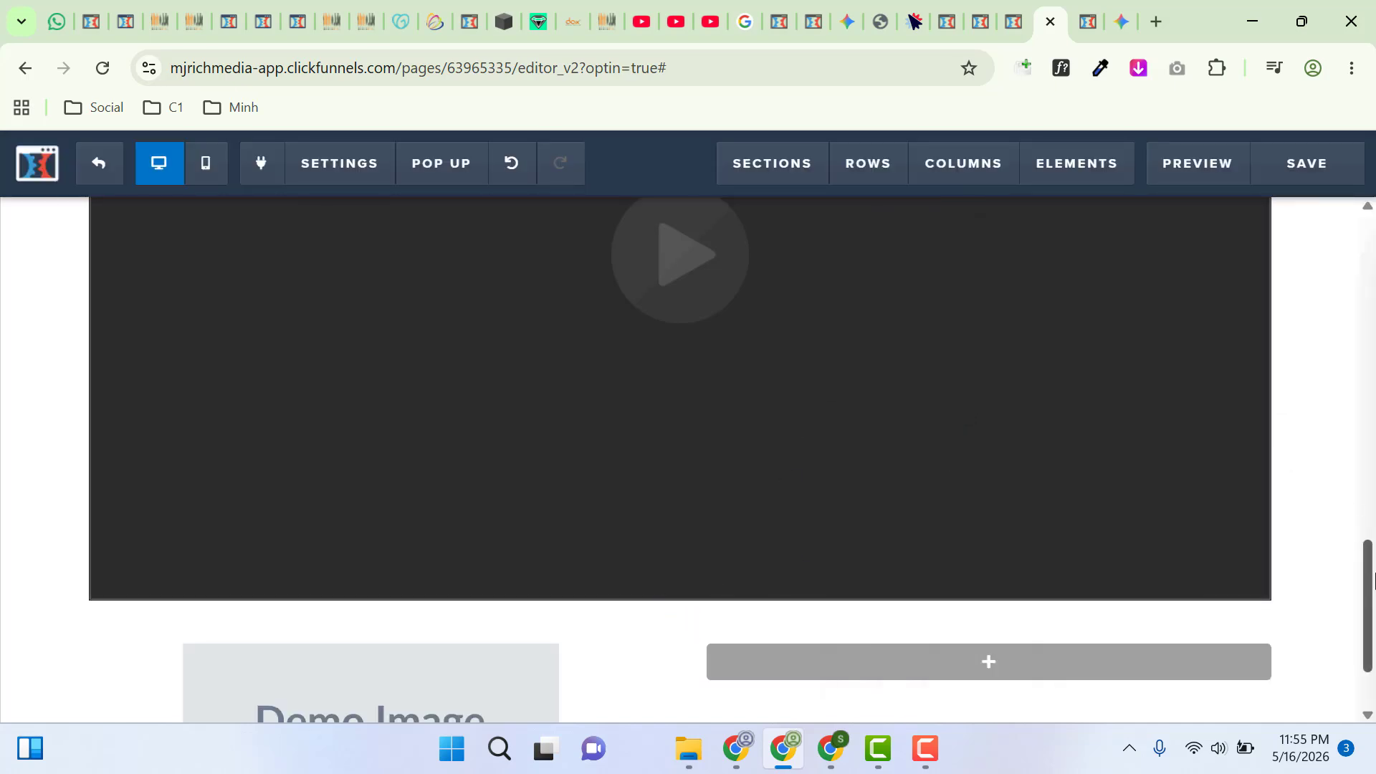
Replace the demo image in the row below the video with the "Transform Your Look" laptop picture from the image library
scroll(1210, 613, "down", 2)
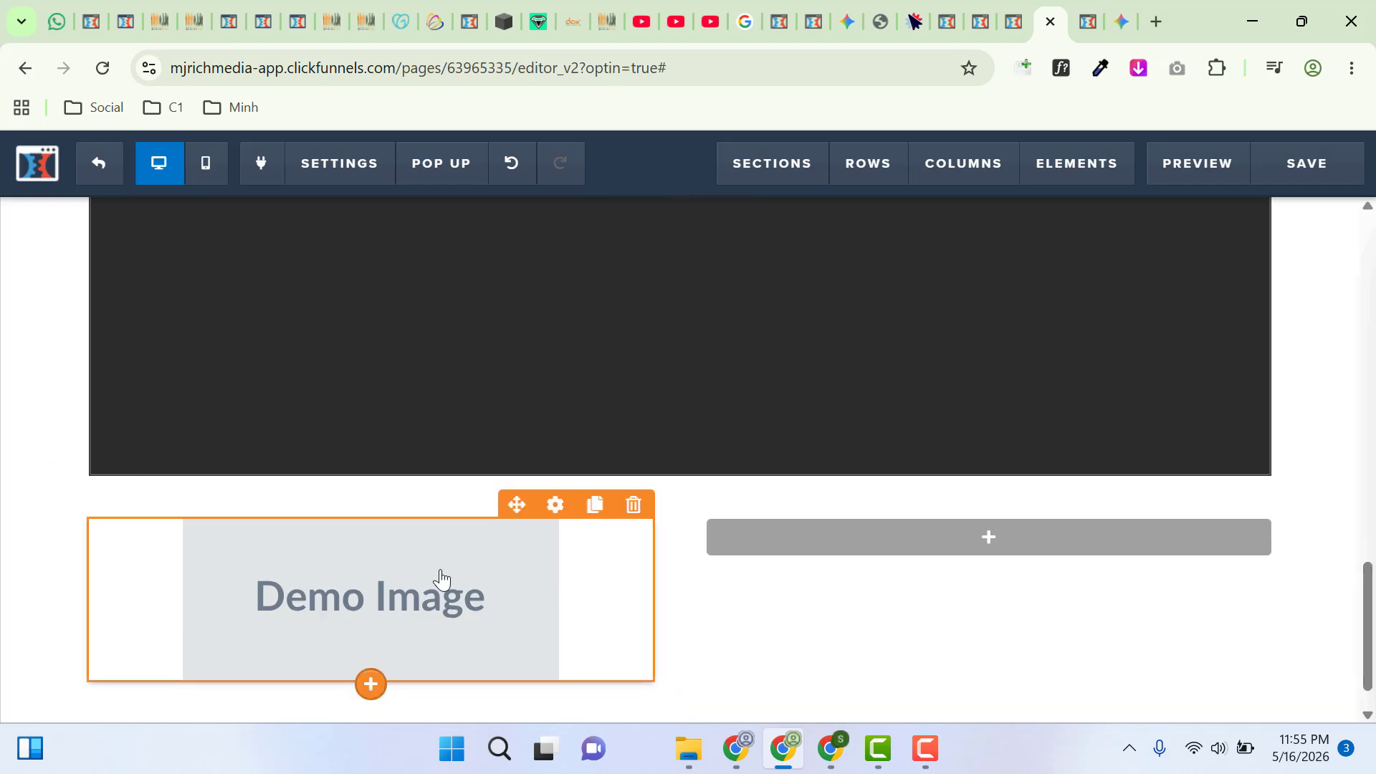
left_click(439, 578)
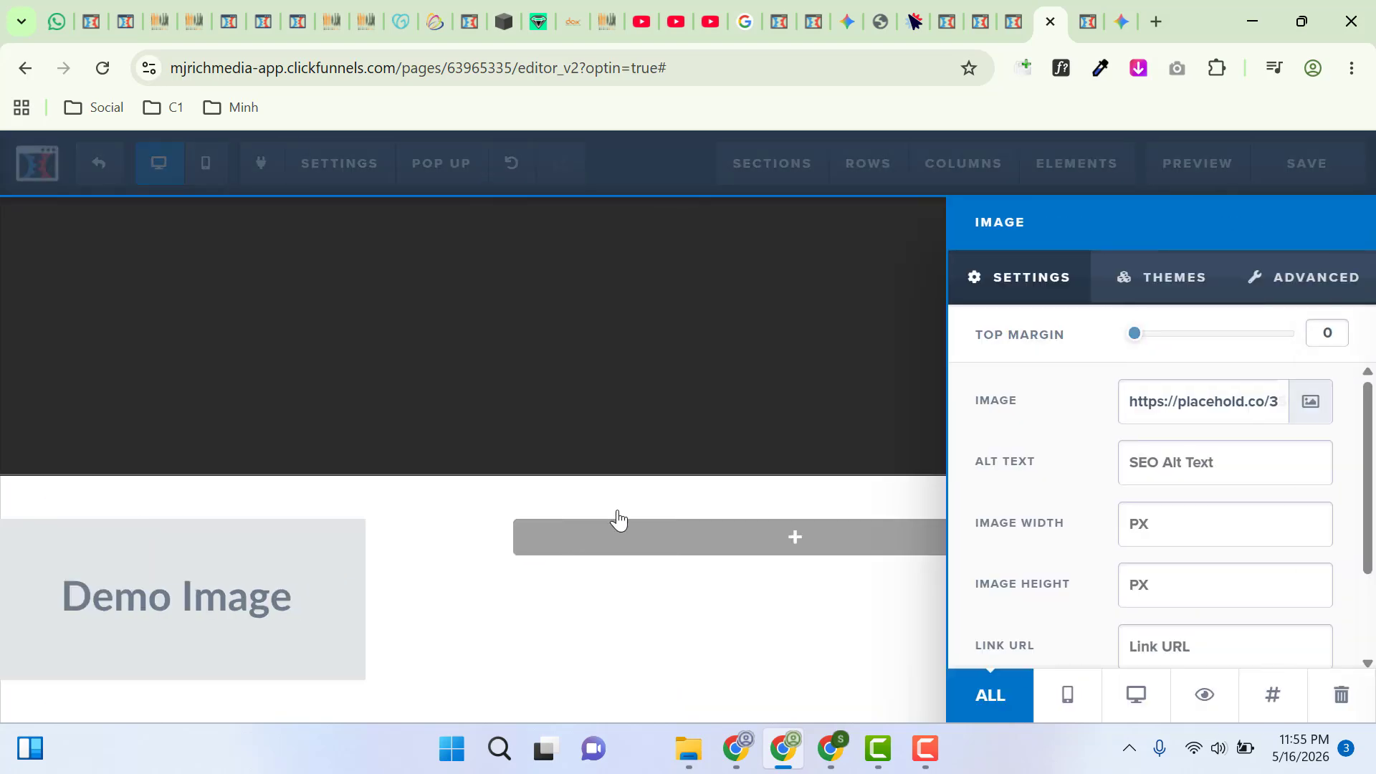
left_click(1216, 403)
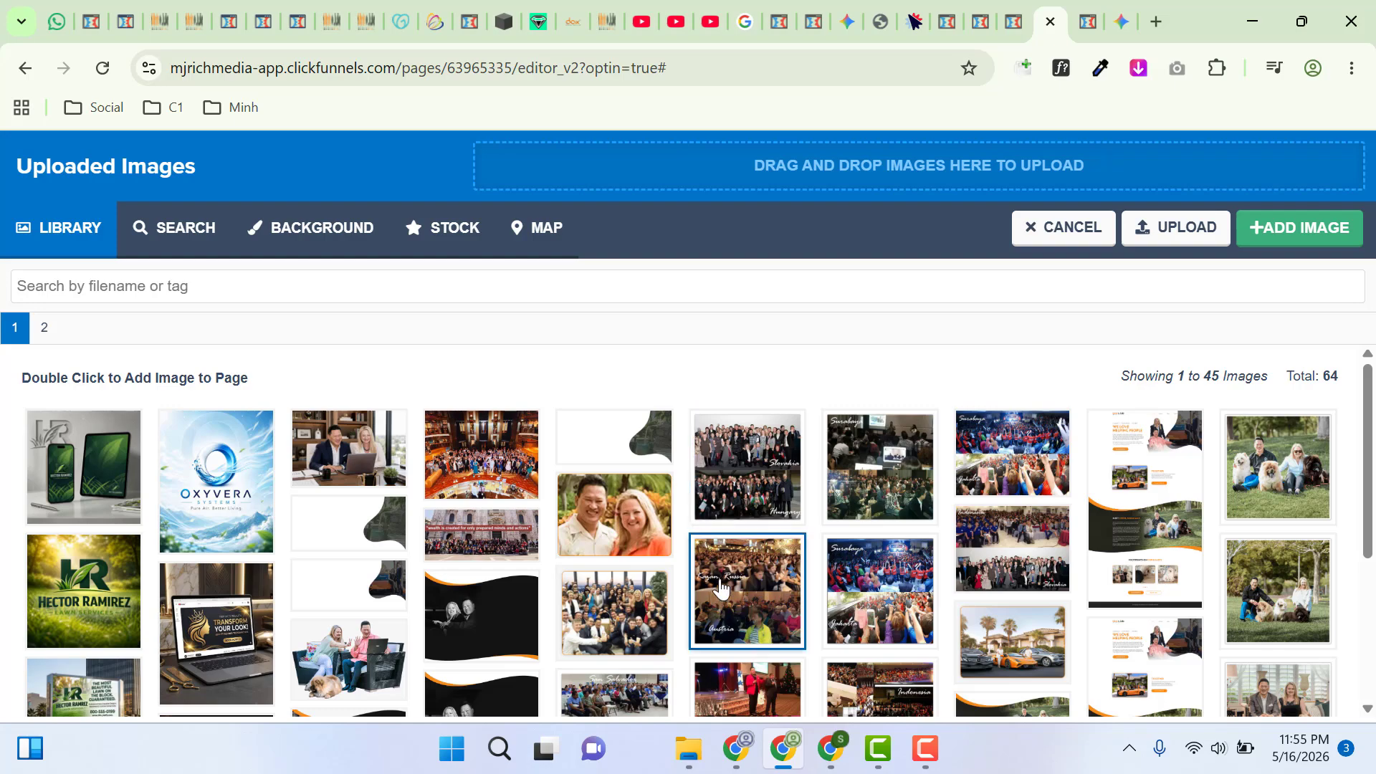
left_click(215, 630)
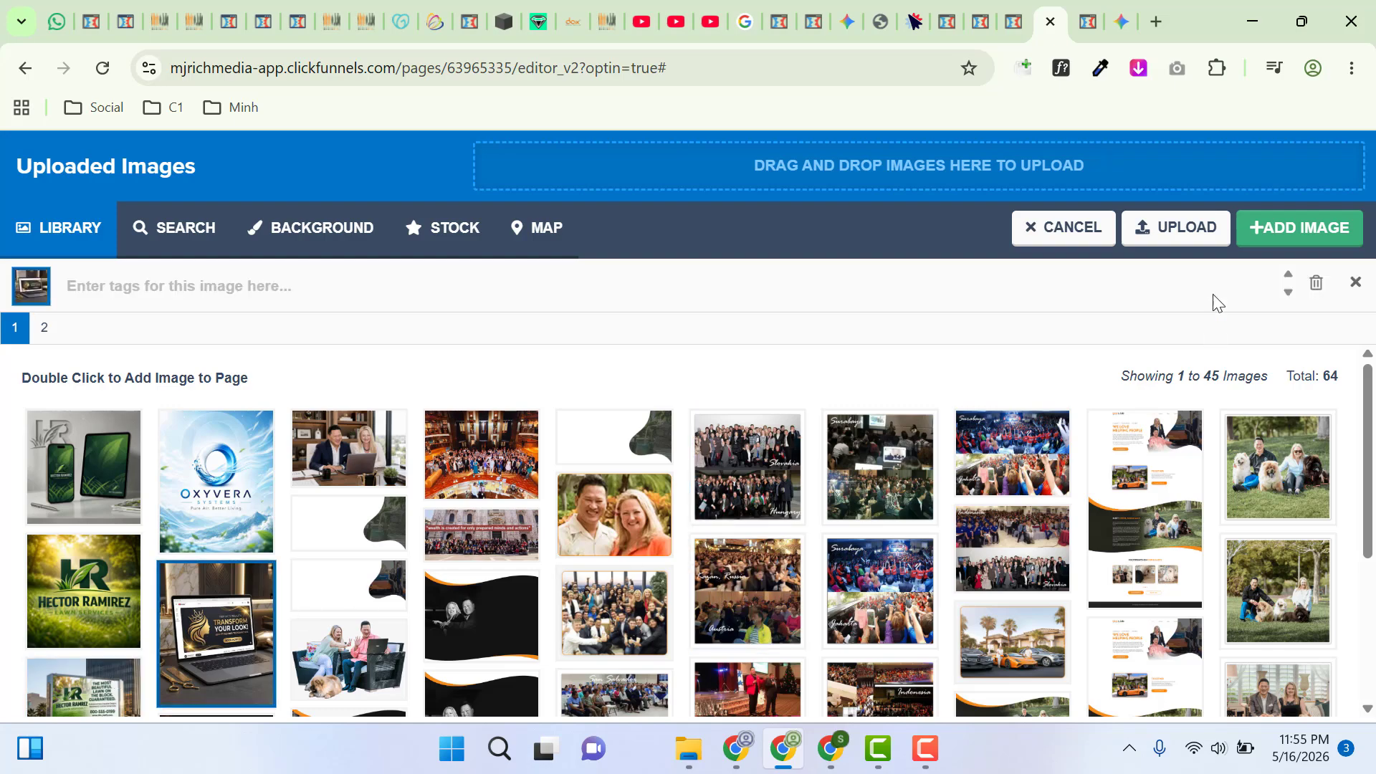
left_click(1272, 237)
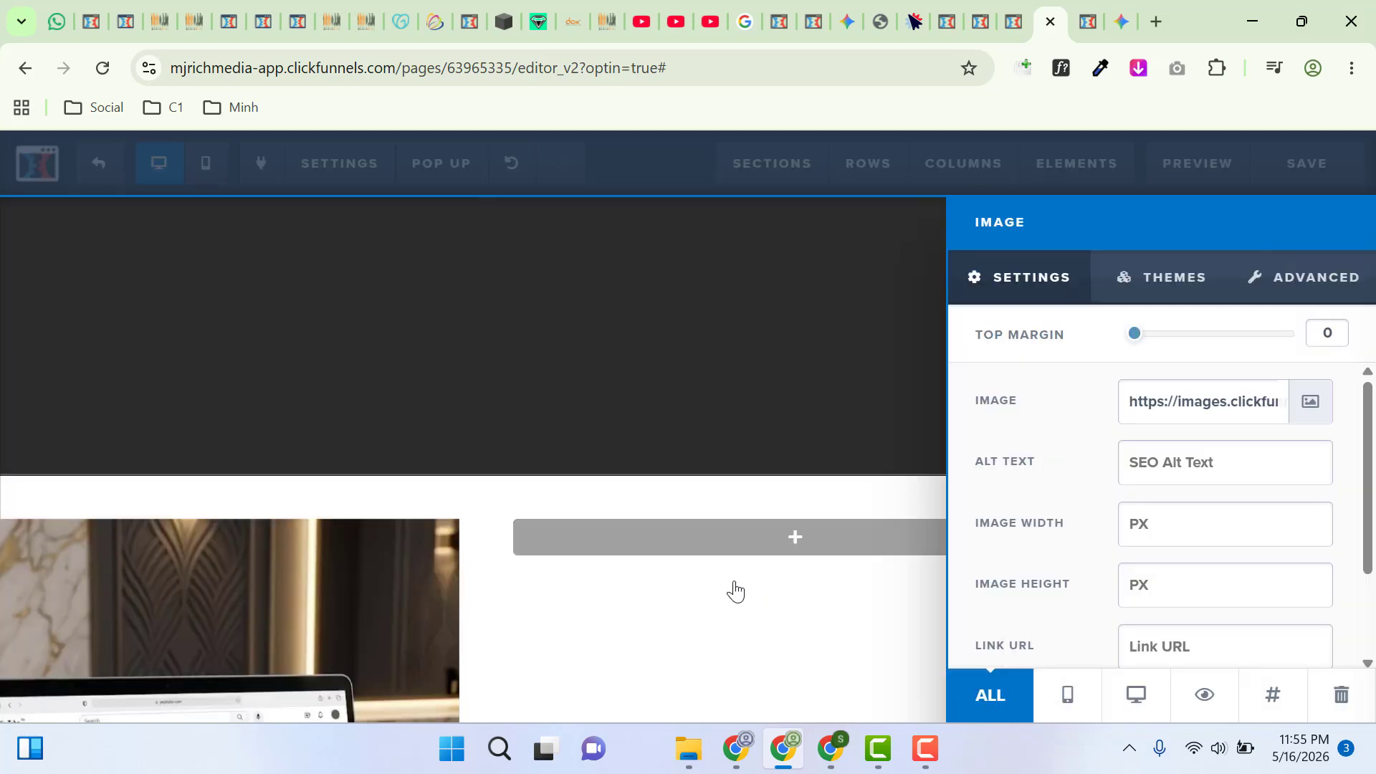
left_click(795, 545)
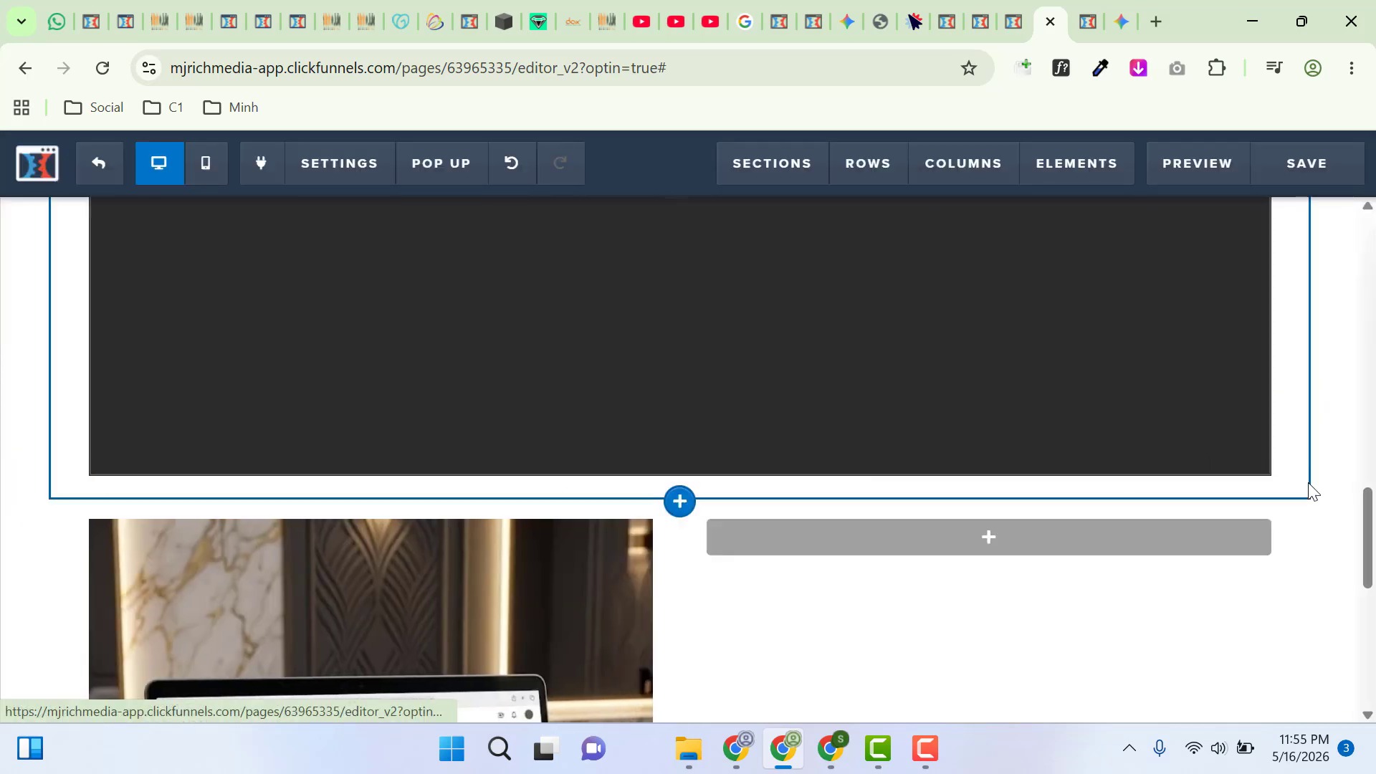
Add a Headline element to the empty column beside the laptop image
mouse_move(1367, 544)
left_mouse_down()
mouse_move(1371, 661)
mouse_move(1369, 570)
left_mouse_up()
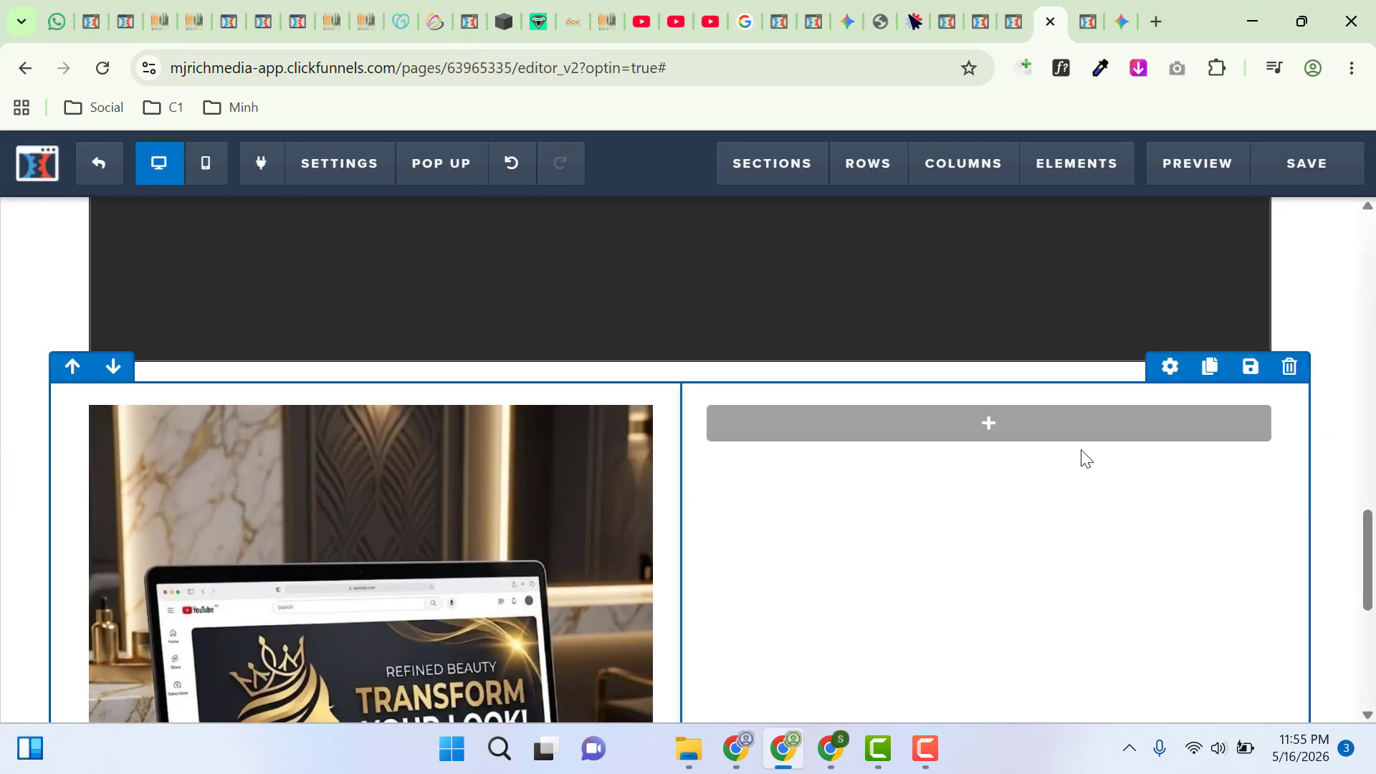
mouse_move(1001, 442)
left_click(989, 424)
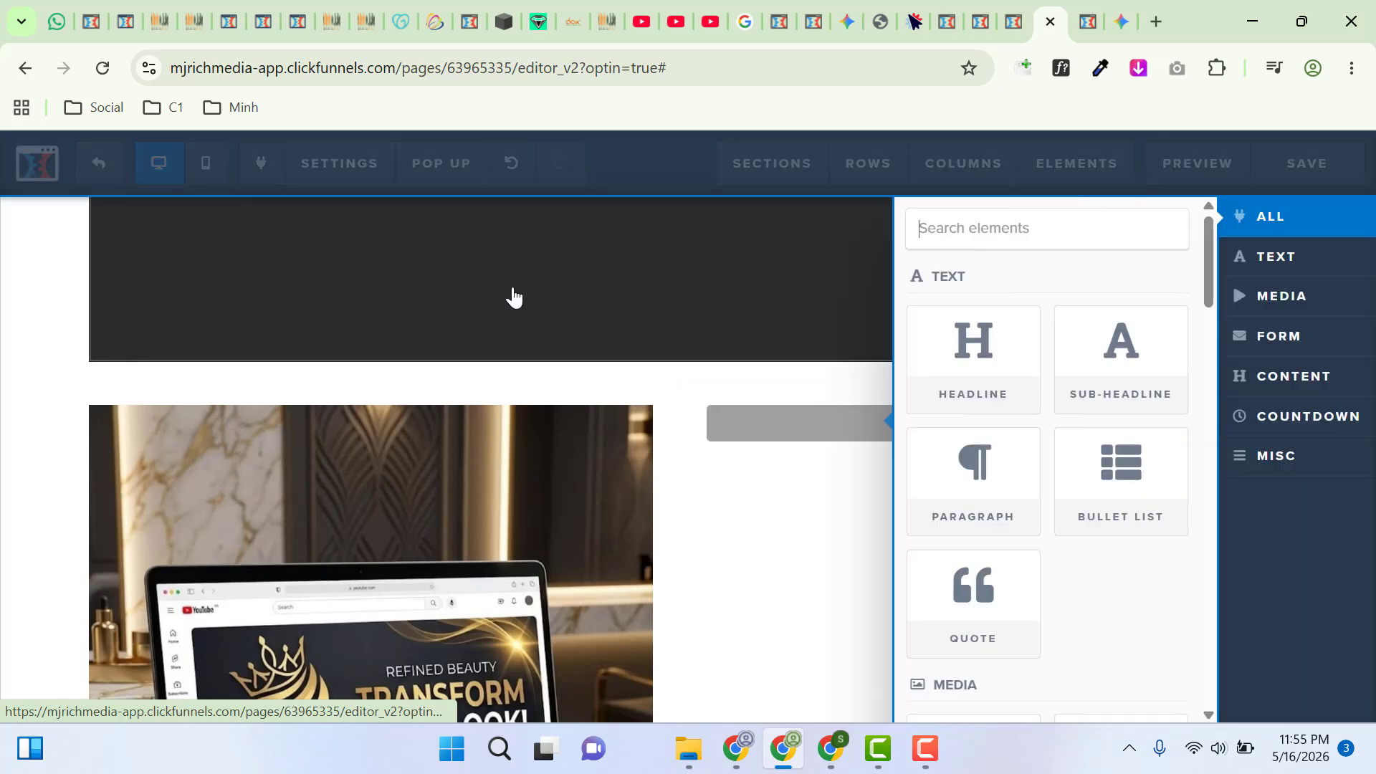
left_click(972, 371)
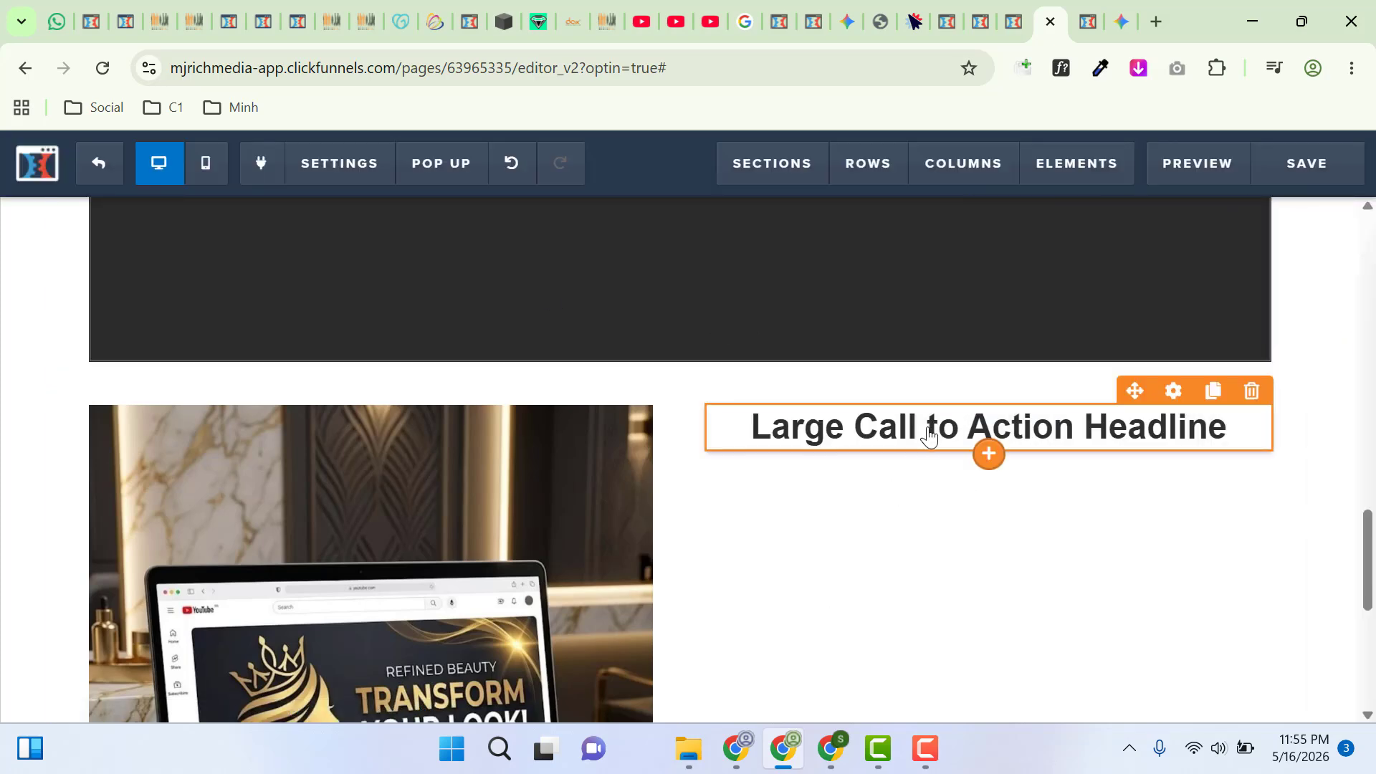
Add a Paragraph element below the "Large Call to Action Headline" and clone it twice
left_click(981, 429)
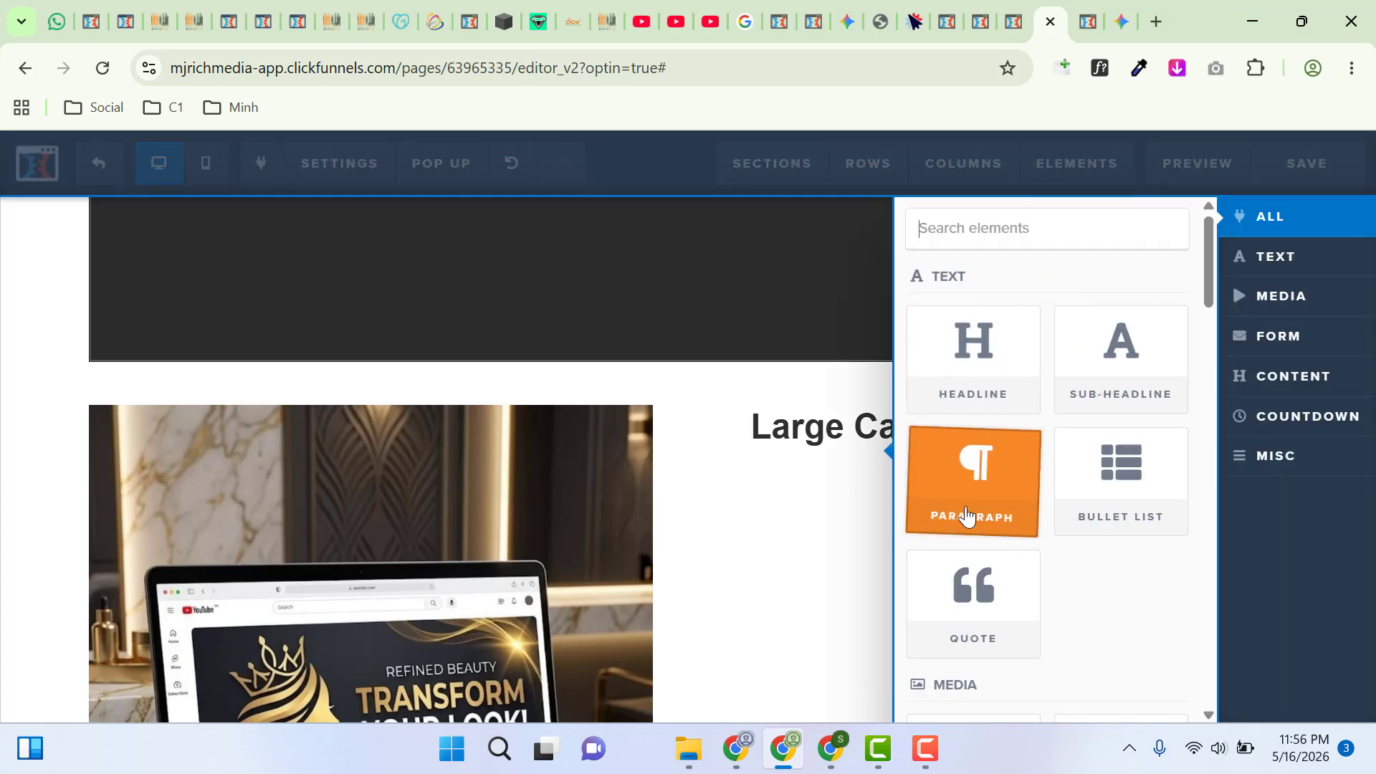
left_click(964, 509)
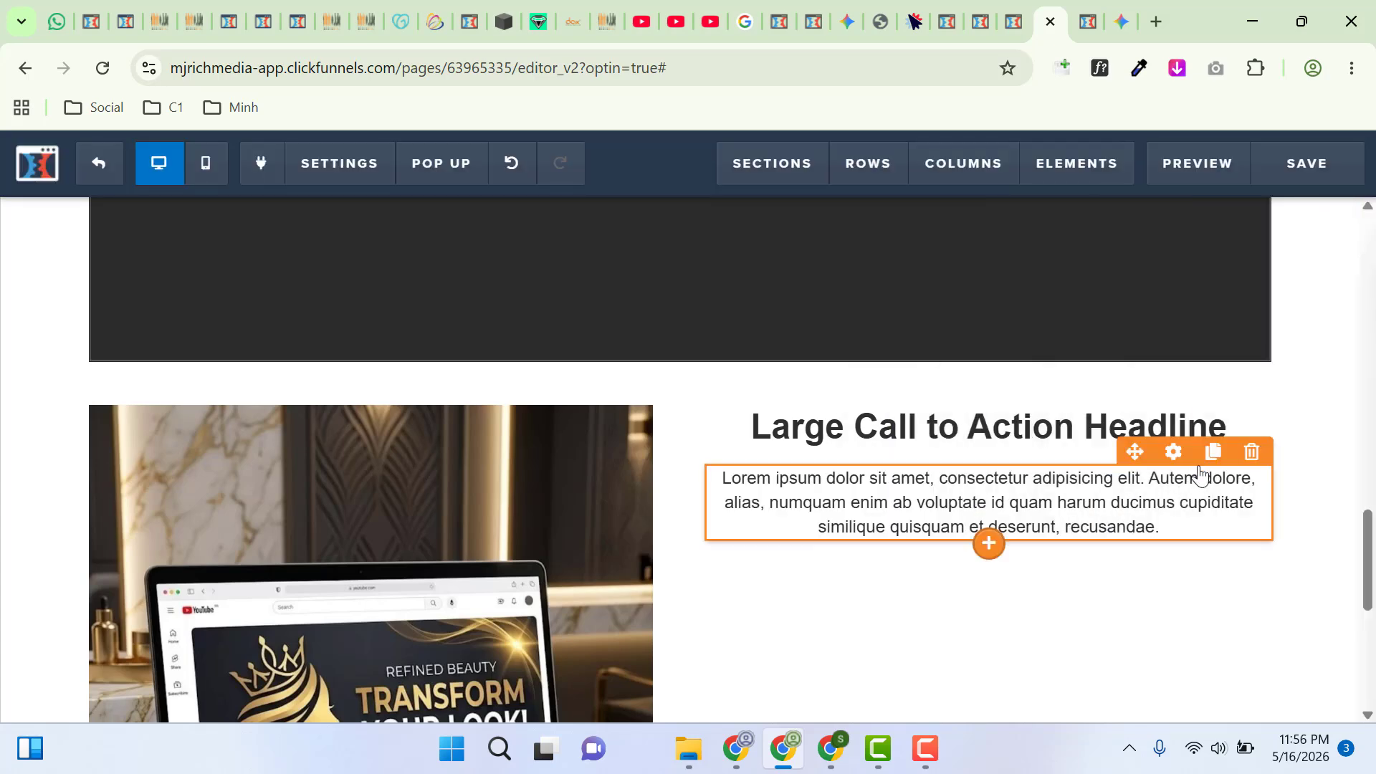
left_click(1212, 454)
left_click(1214, 463)
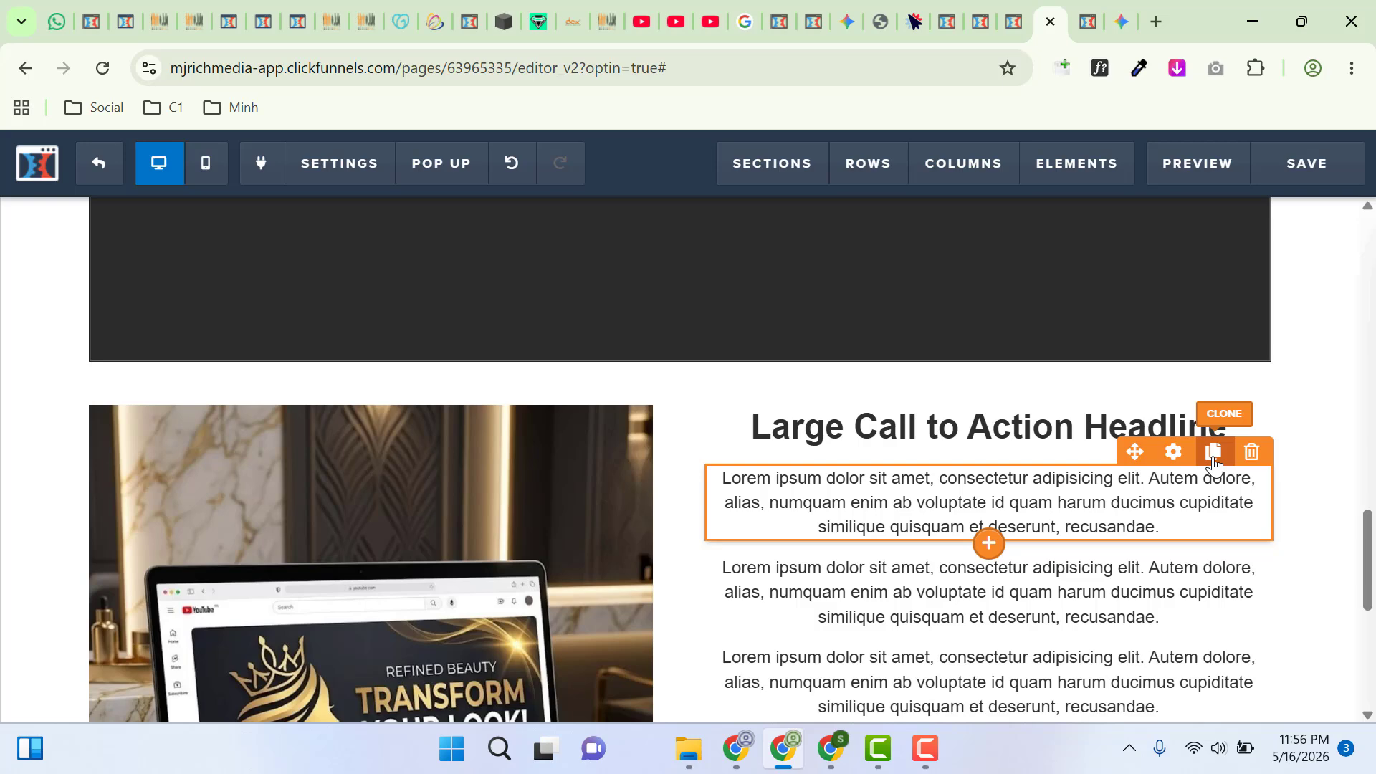
Left-align the text of the first paragraph under the headline beside the laptop image
left_click(1176, 453)
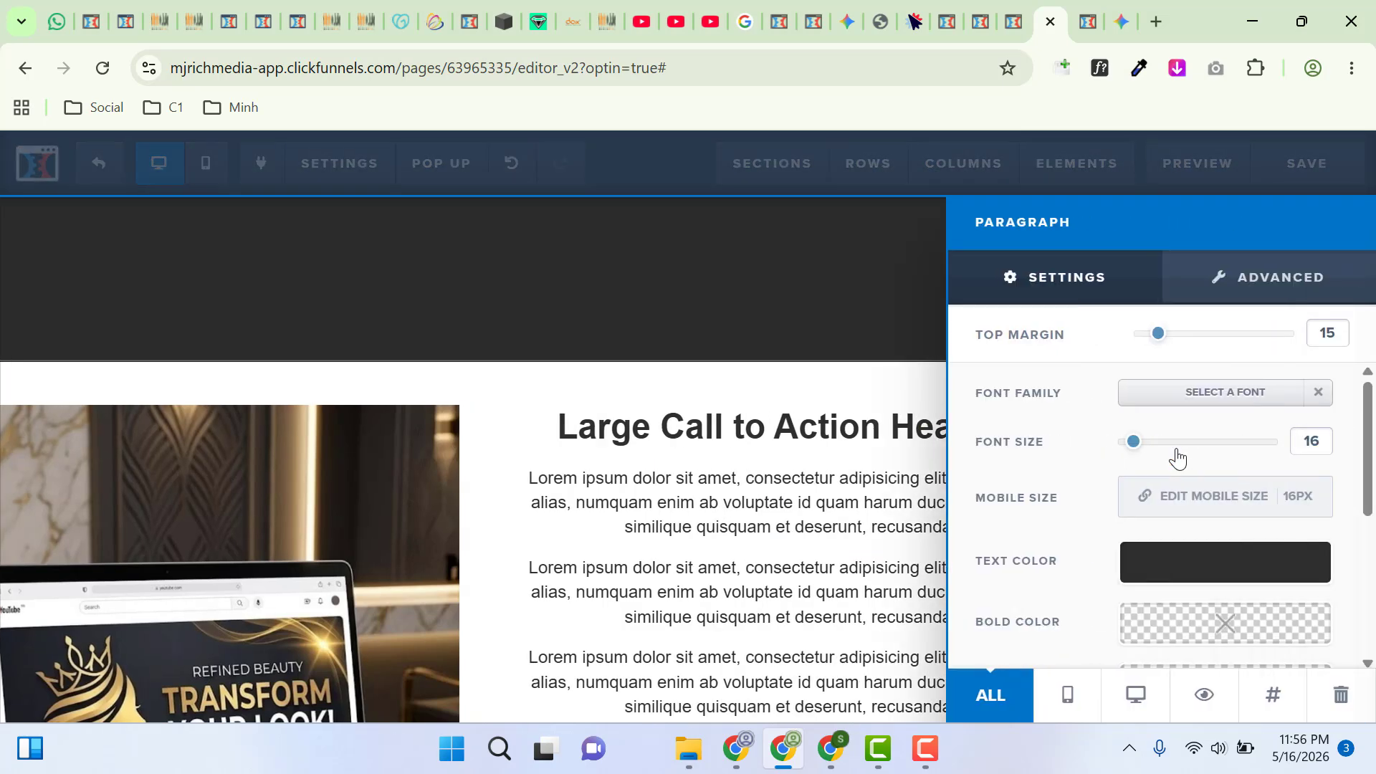
left_click(761, 516)
left_click(863, 506)
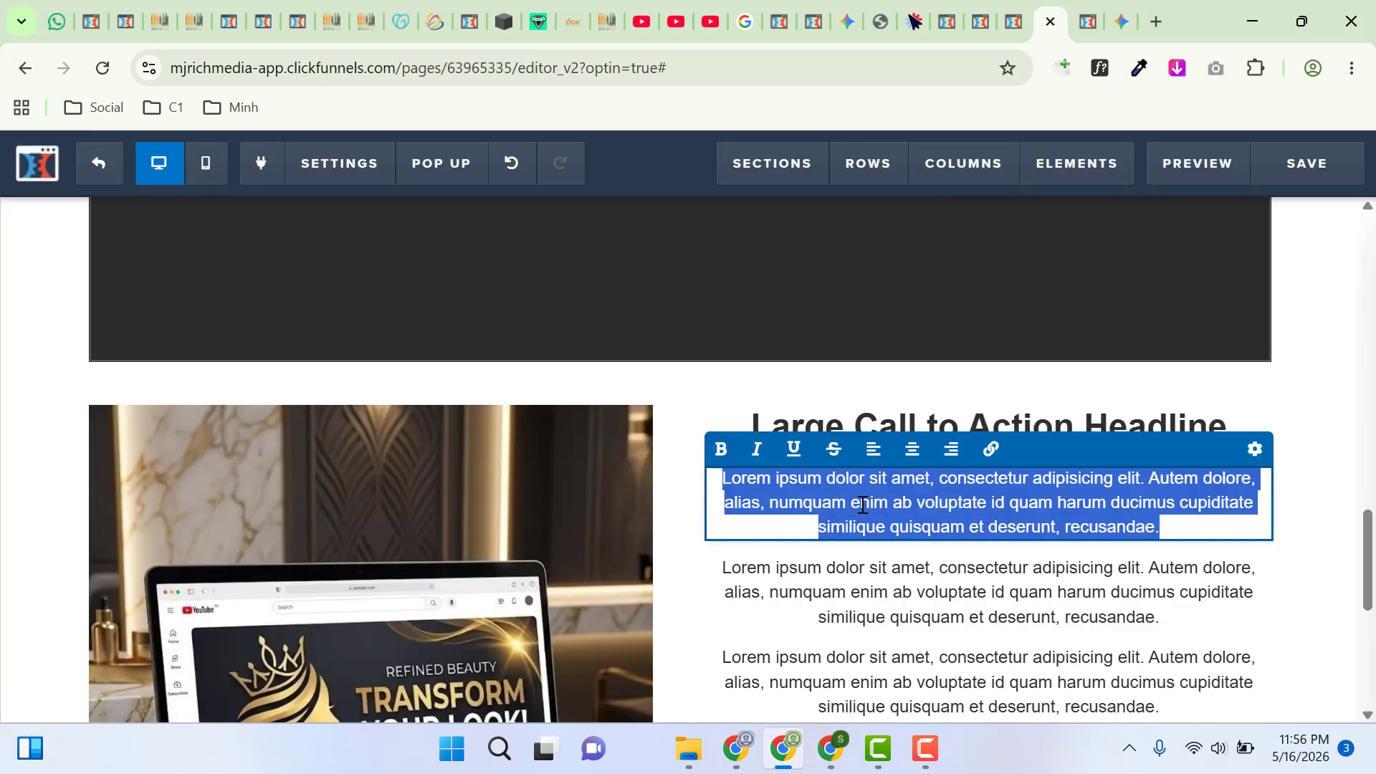
left_click(865, 454)
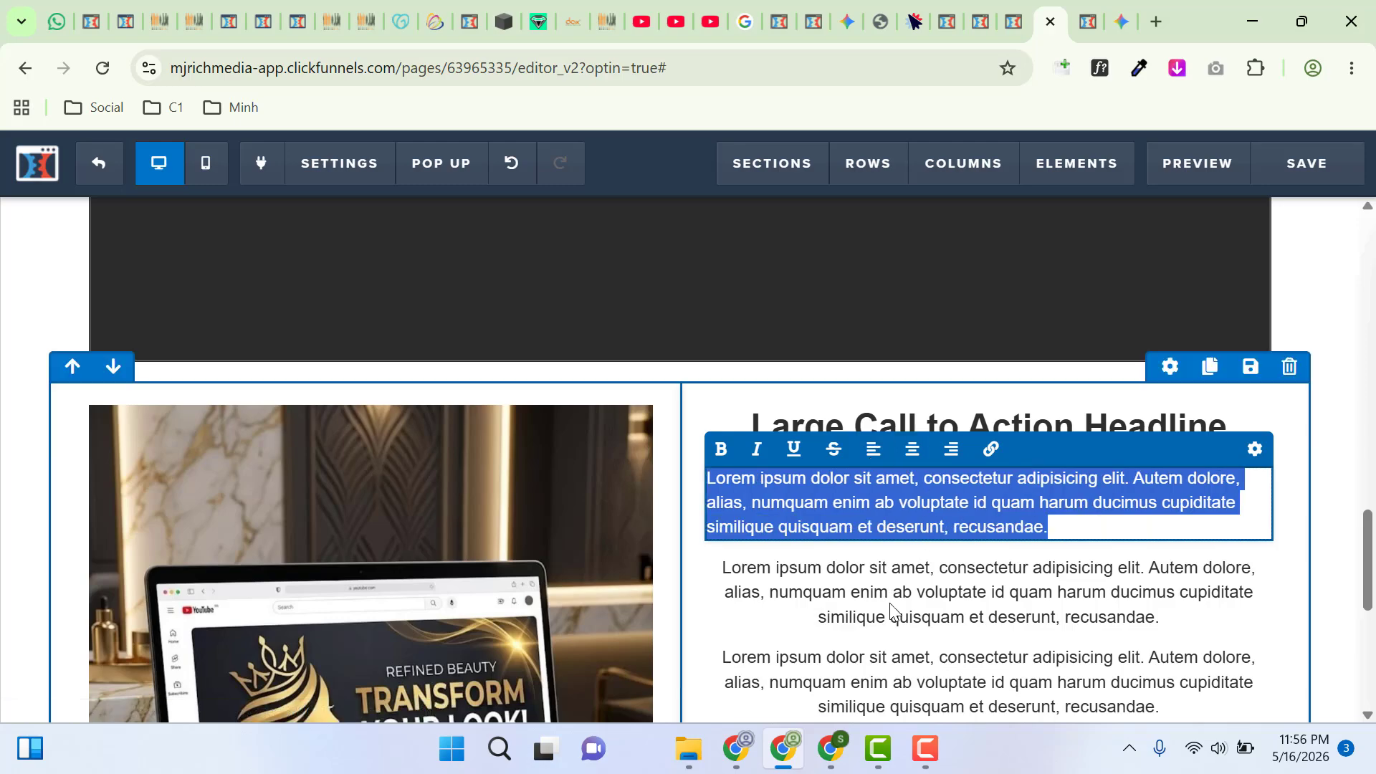